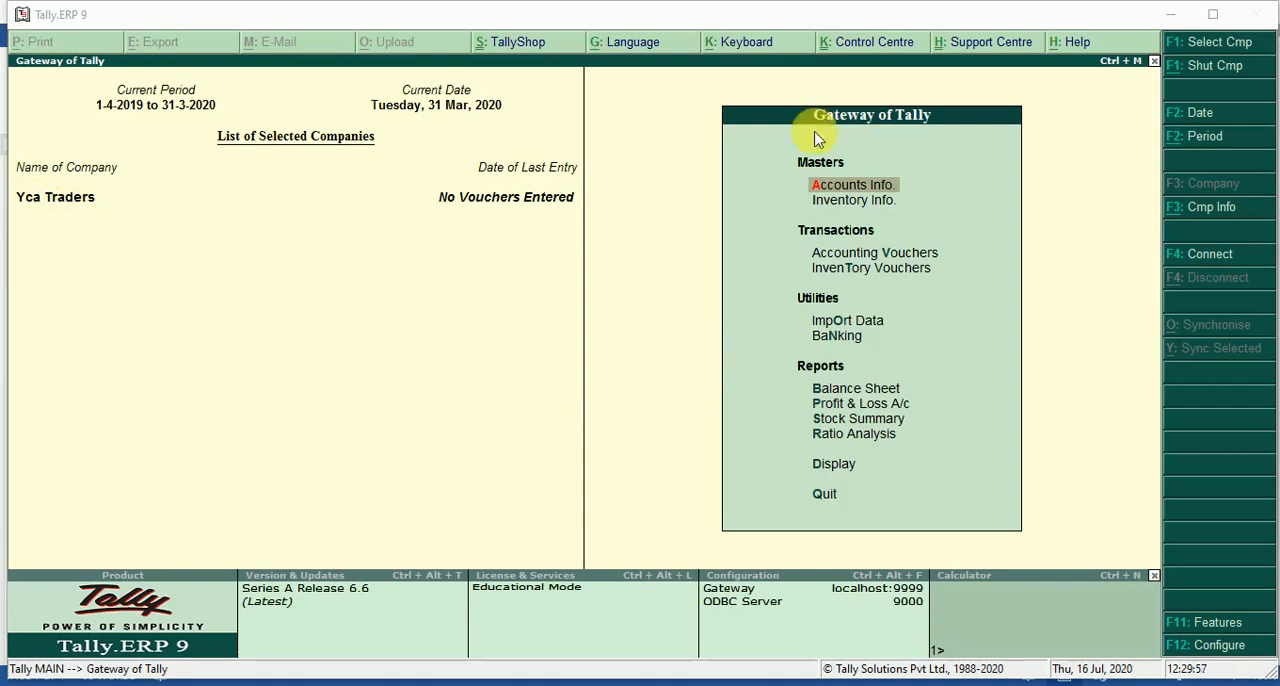
Open the company's inventory masters and look over the Stock Groups, Stock Items and Units of Measure entries.
click(843, 205)
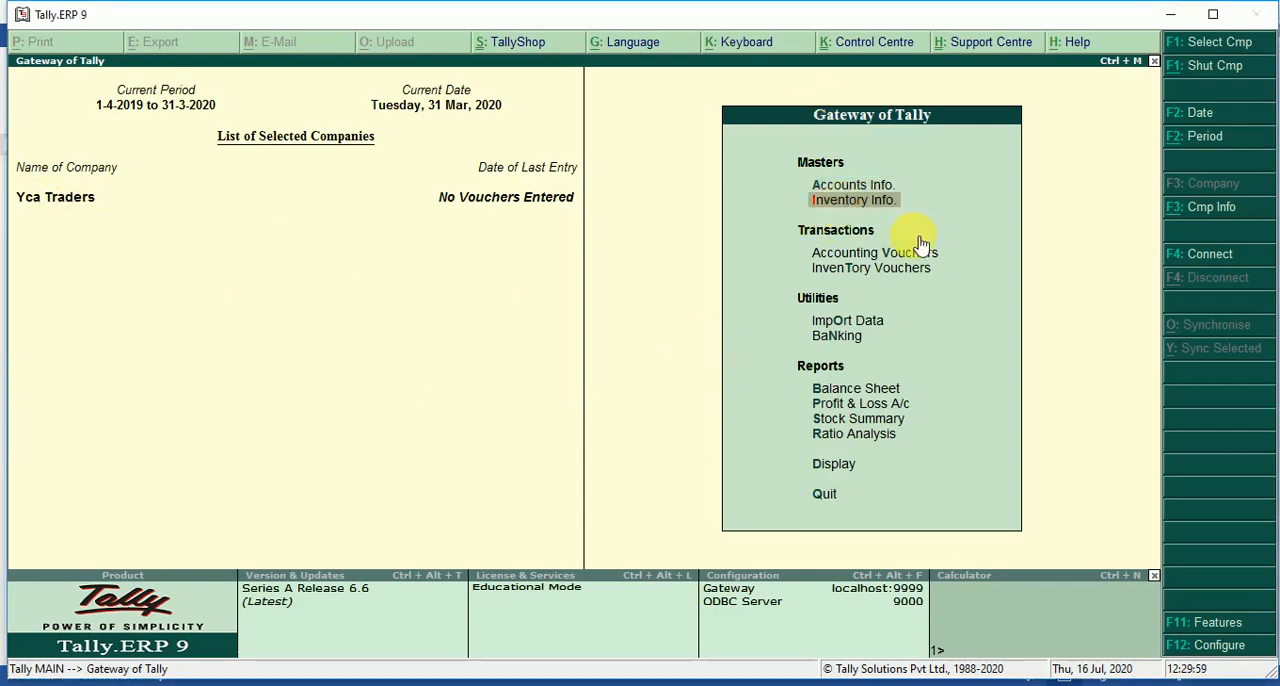
key(Return)
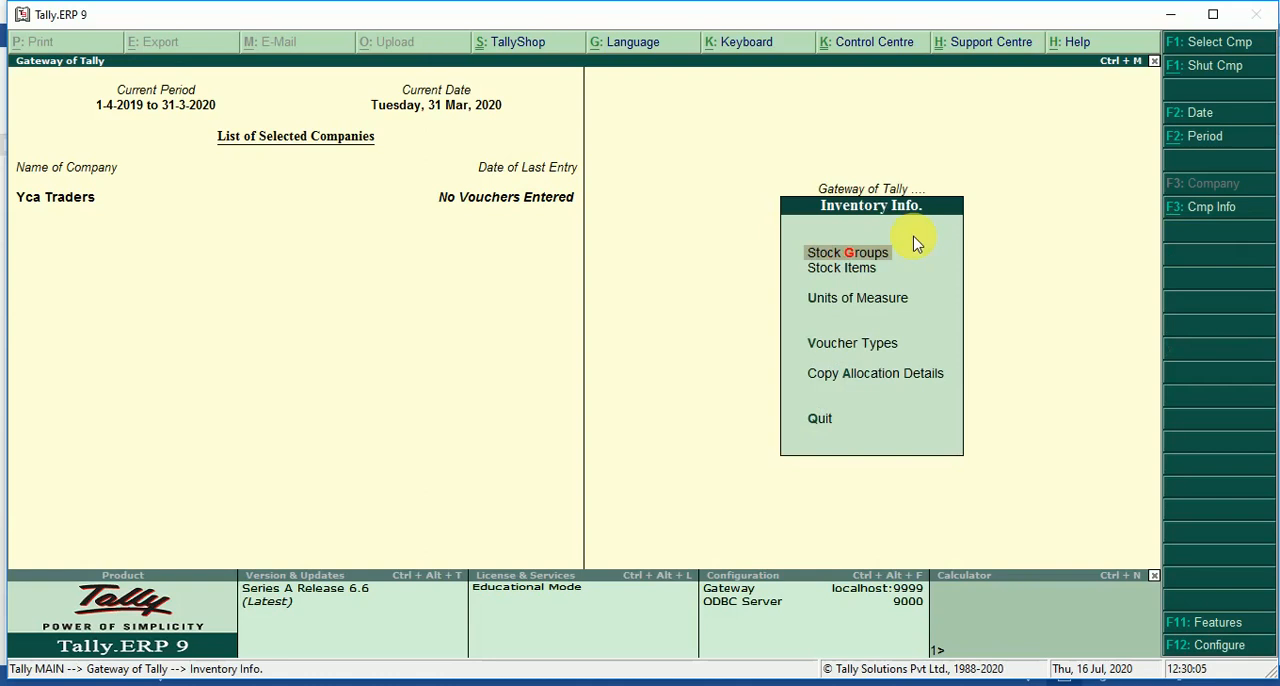
key(Down)
key(Down)
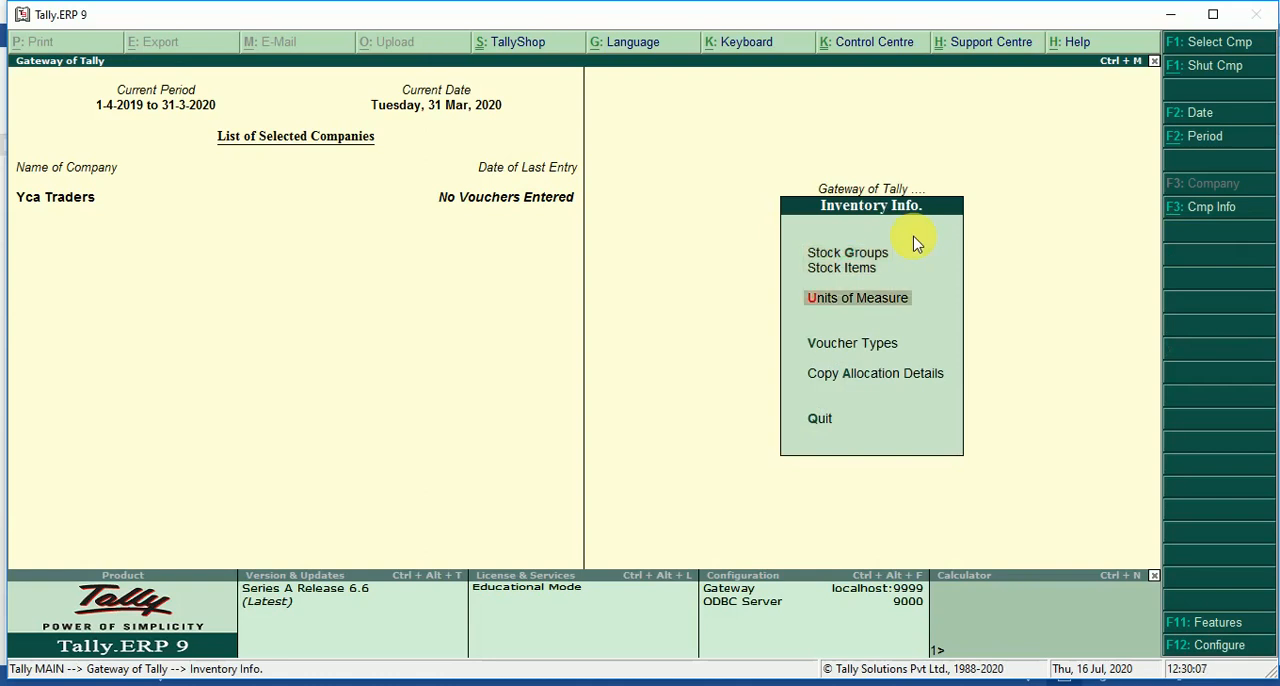
key(Up)
key(Up)
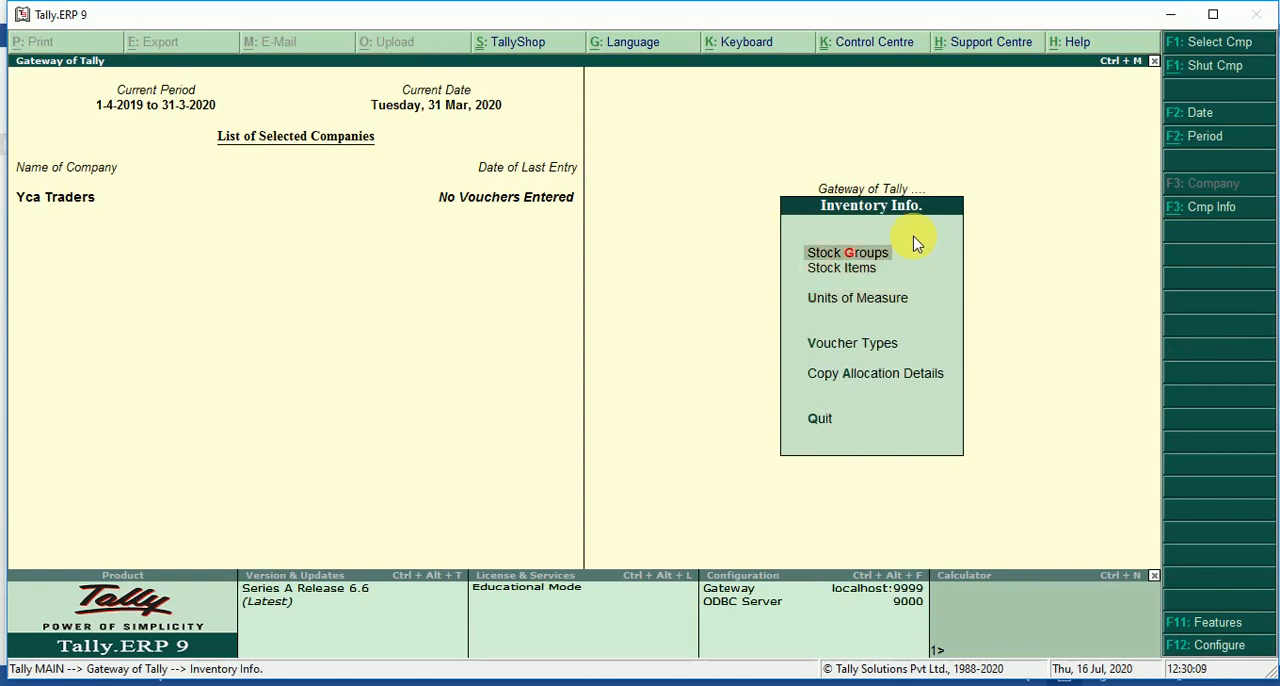
key(Down)
key(Down)
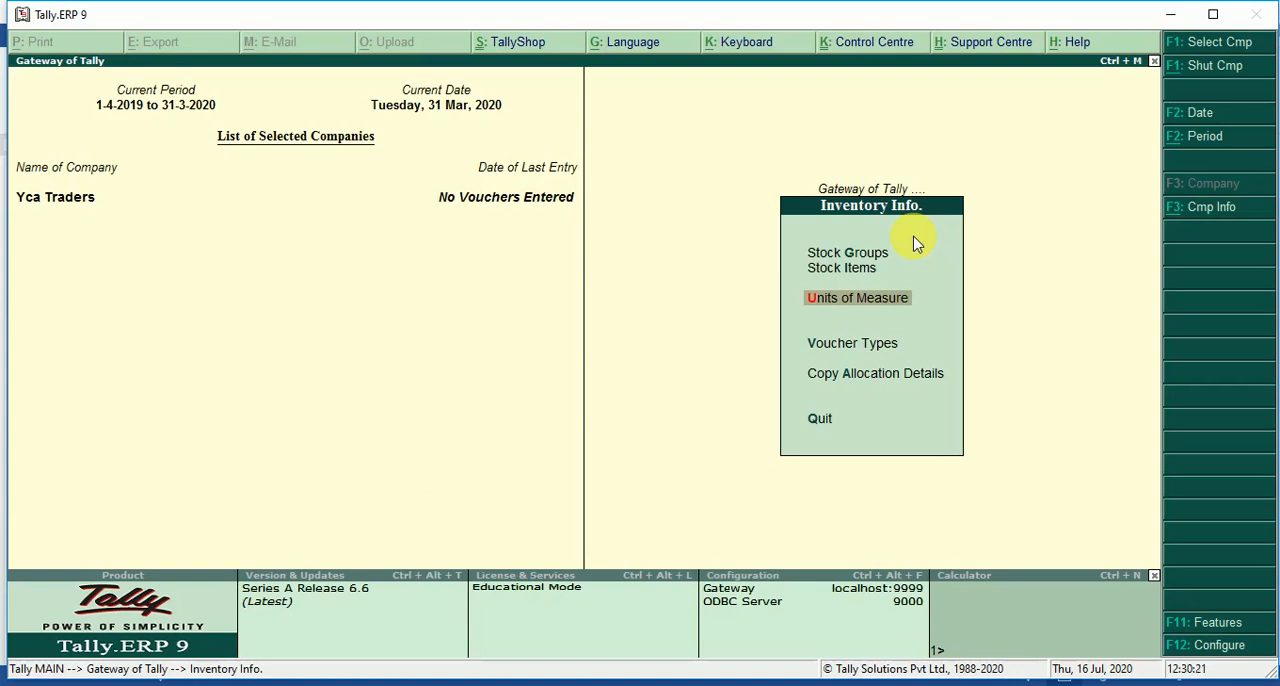
key(Up)
key(Up)
key(Down)
key(Down)
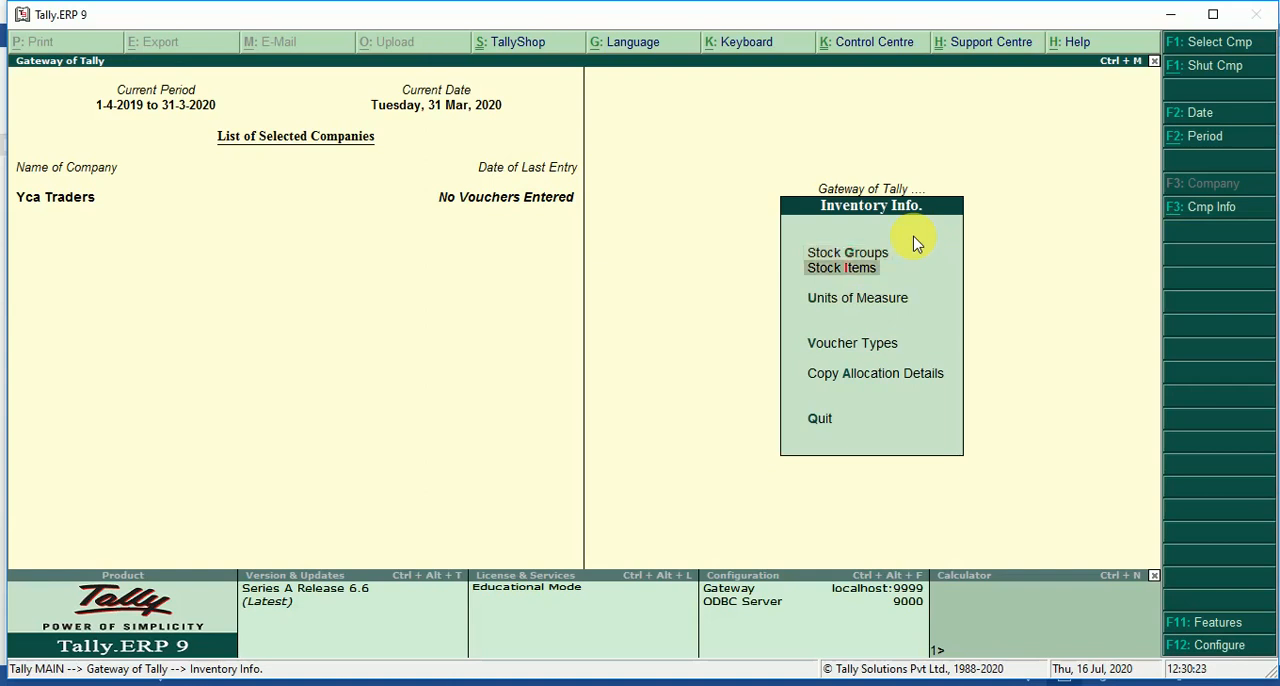
key(Up)
key(Up)
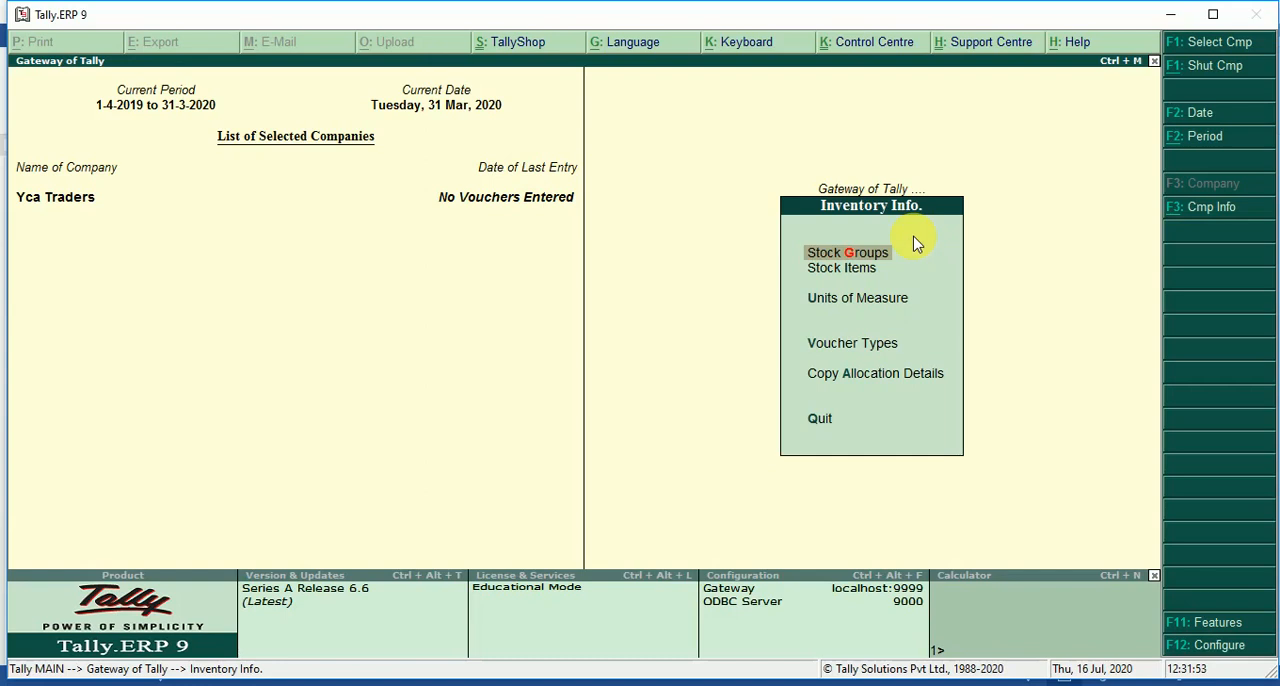
key(Down)
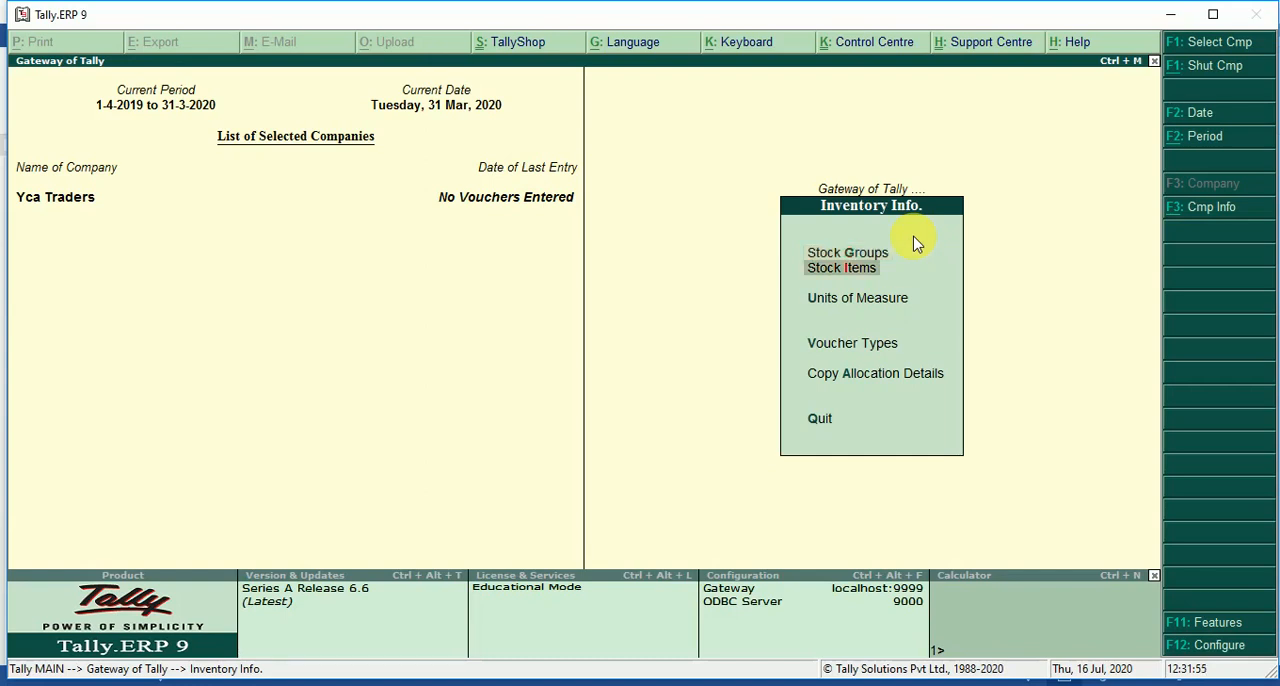
key(Down)
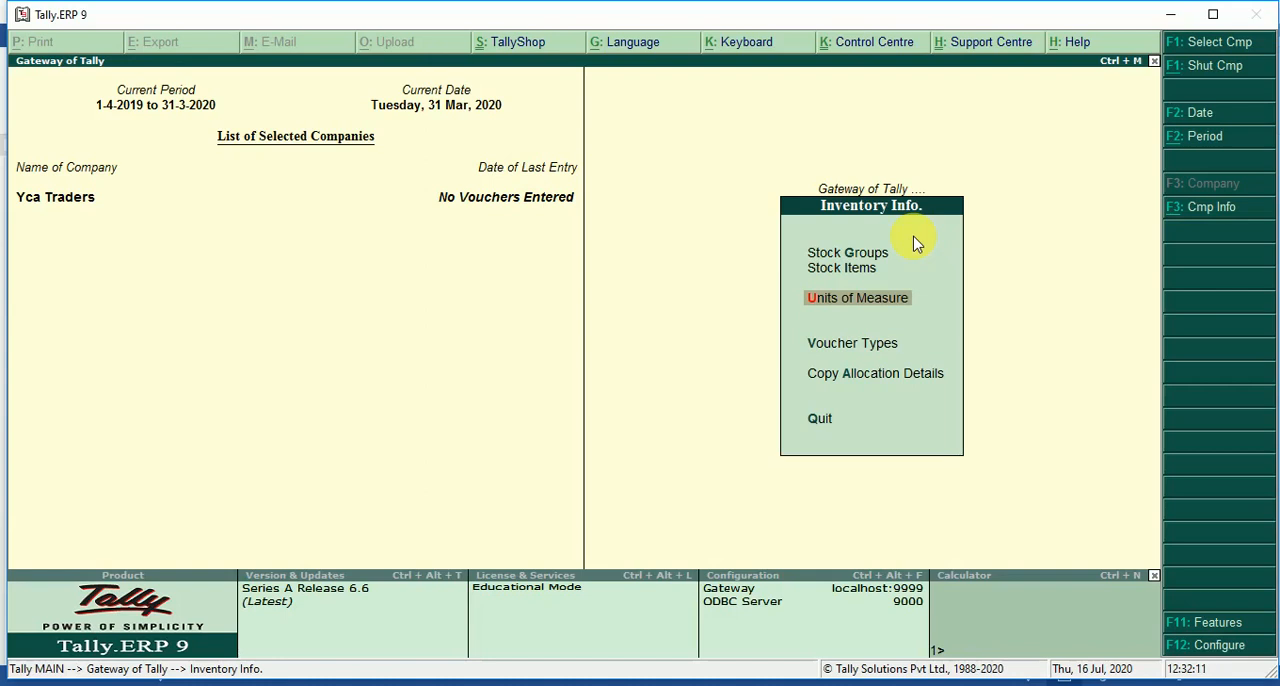
key(Up)
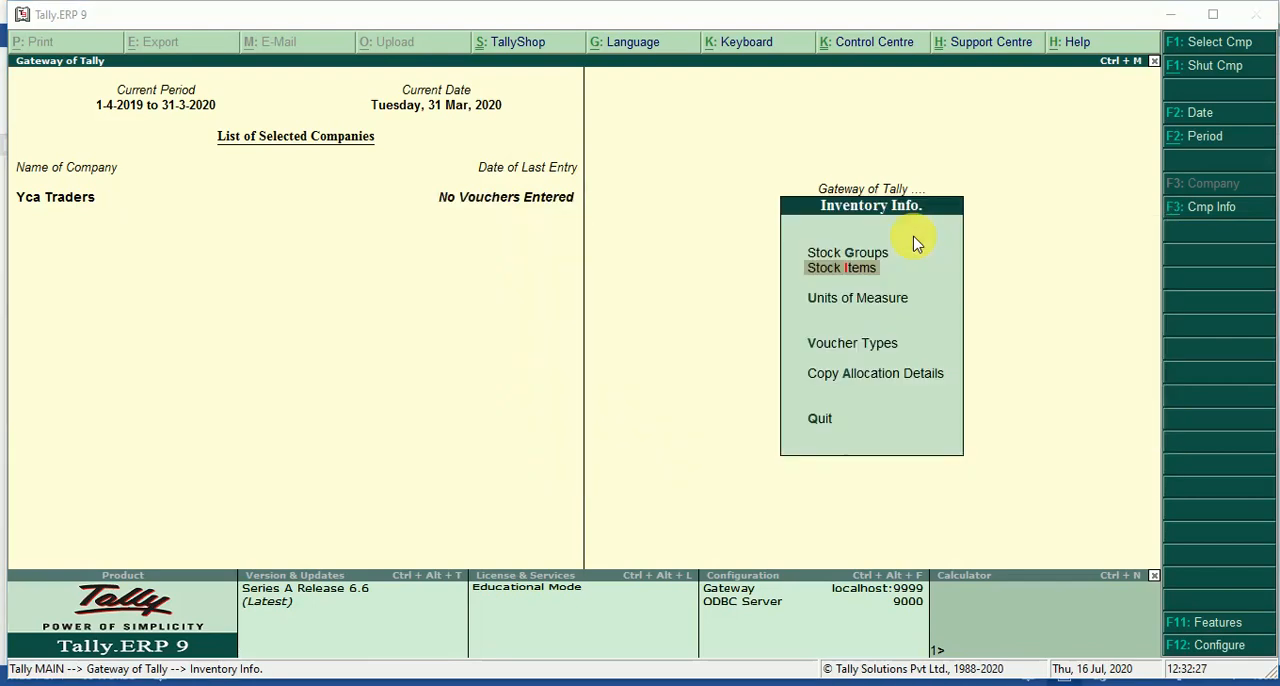
Read the first purchase transaction in the Word document "inventory problems" and return to Tally.ERP 9.
key(alt+Tab)
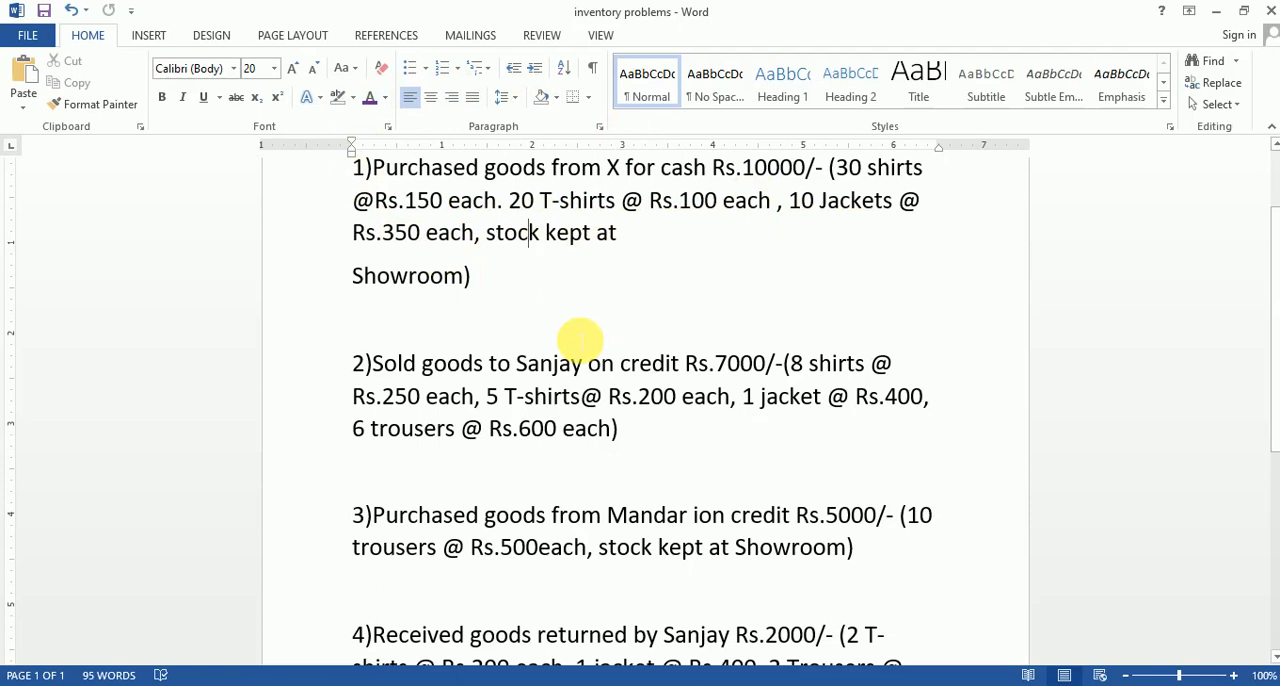
scroll(570, 335, up, 1)
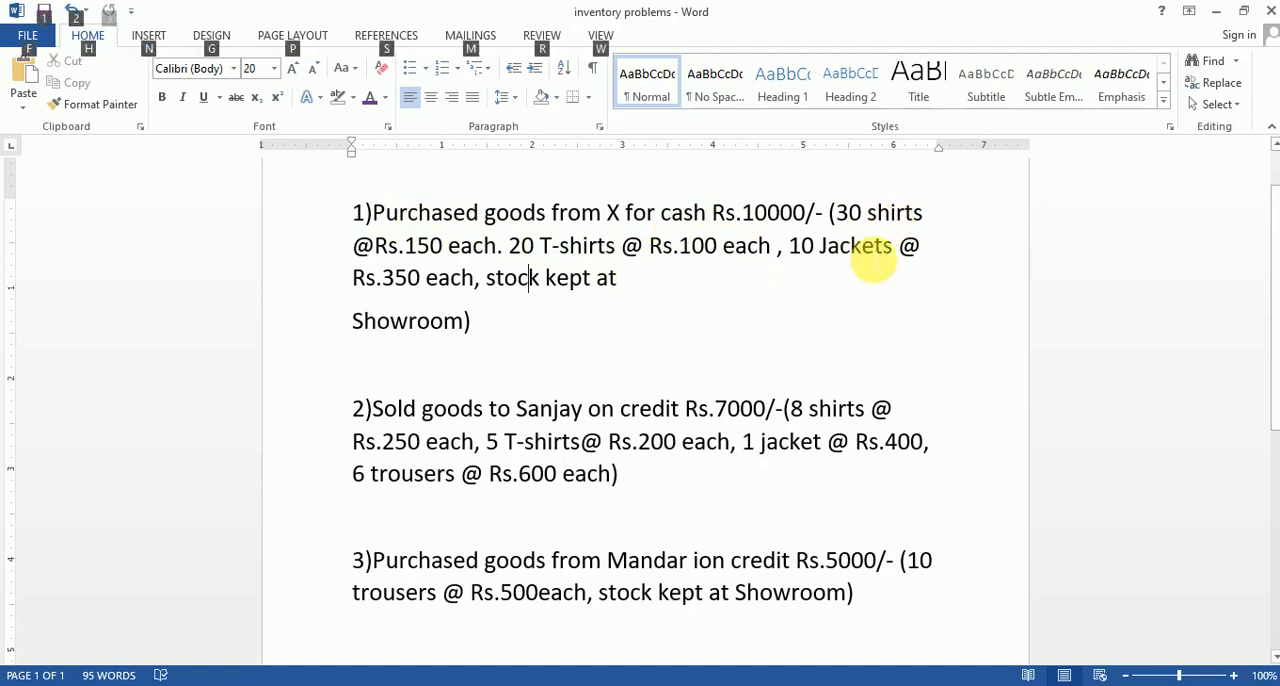
key(alt+Tab)
click(868, 258)
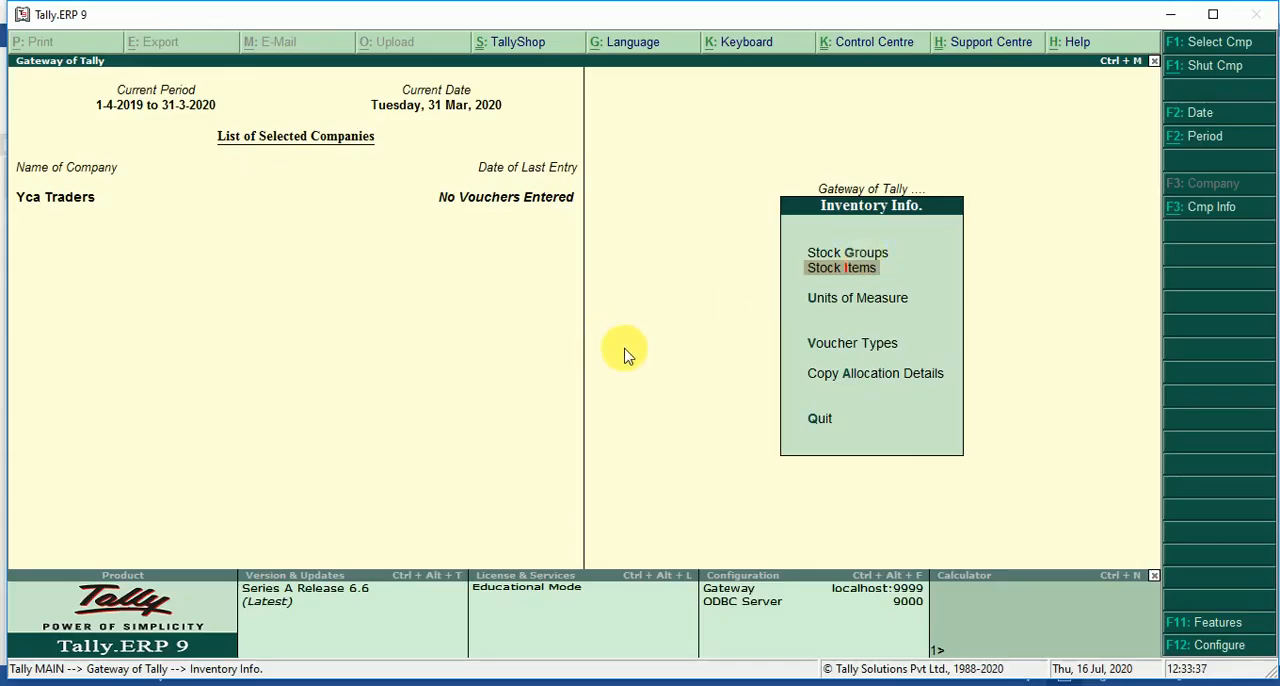
Start a new single ledger in the accounts masters and name it Purchase A/c, without an alias.
key(Escape)
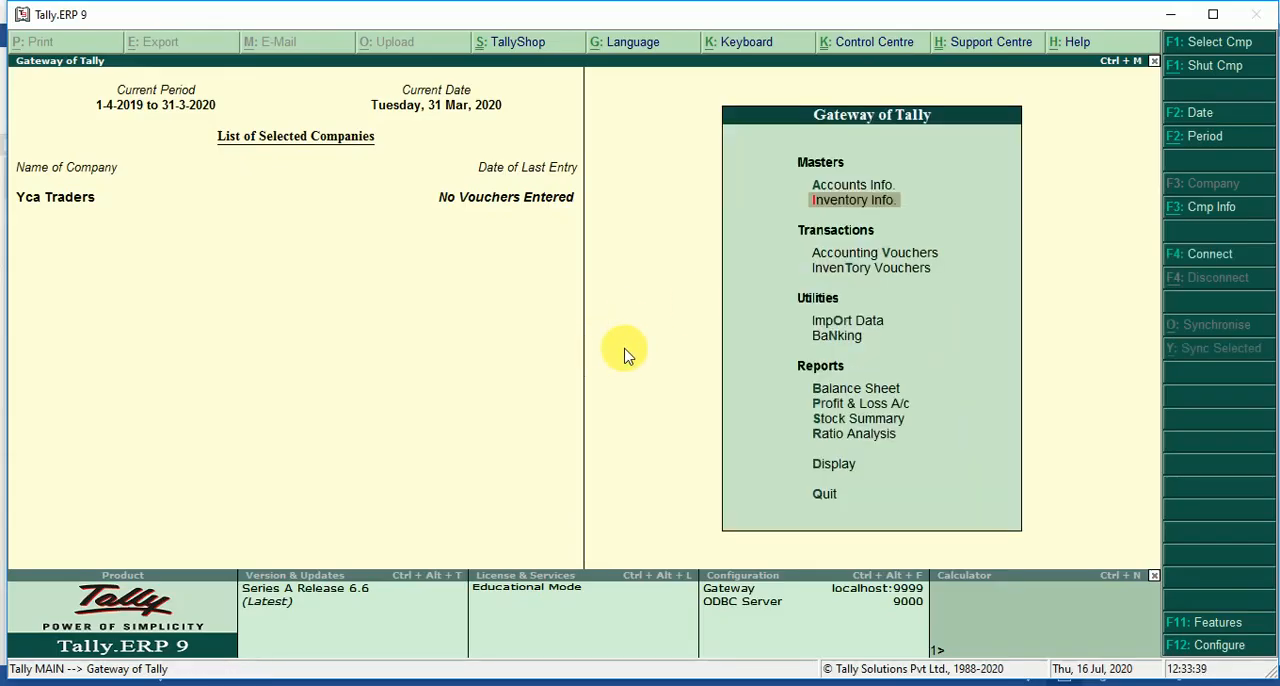
key(Up)
key(Return)
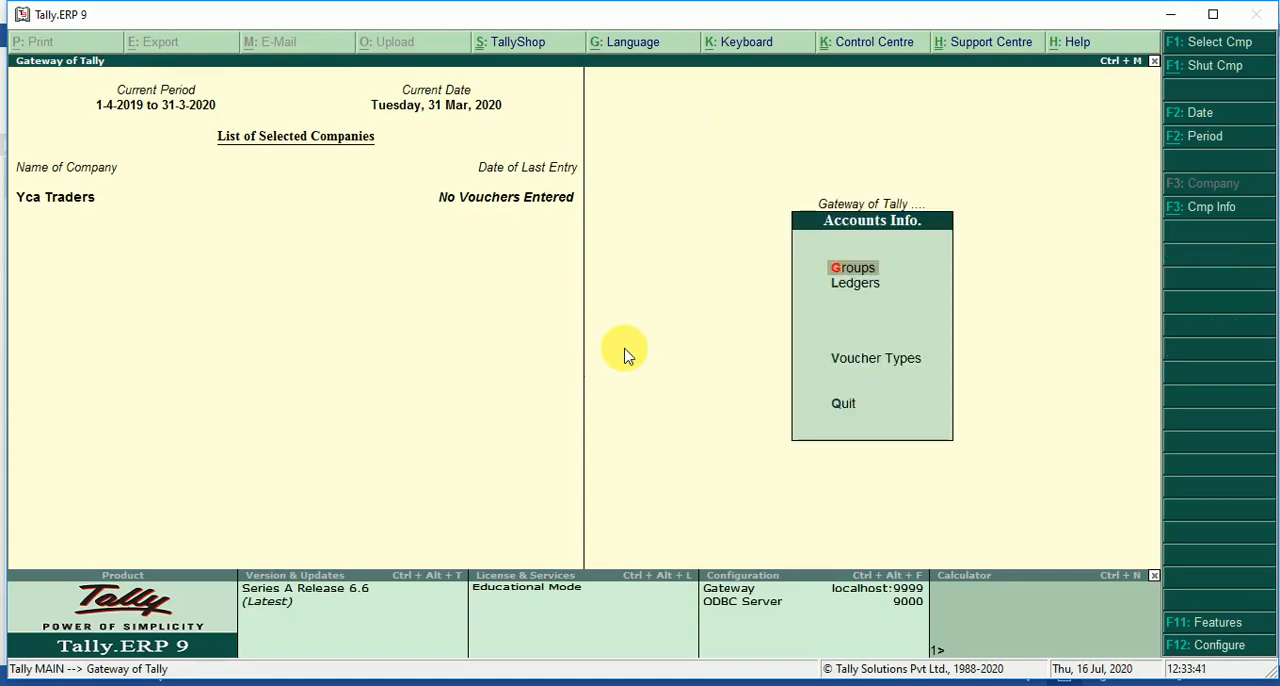
key(Down)
key(Return)
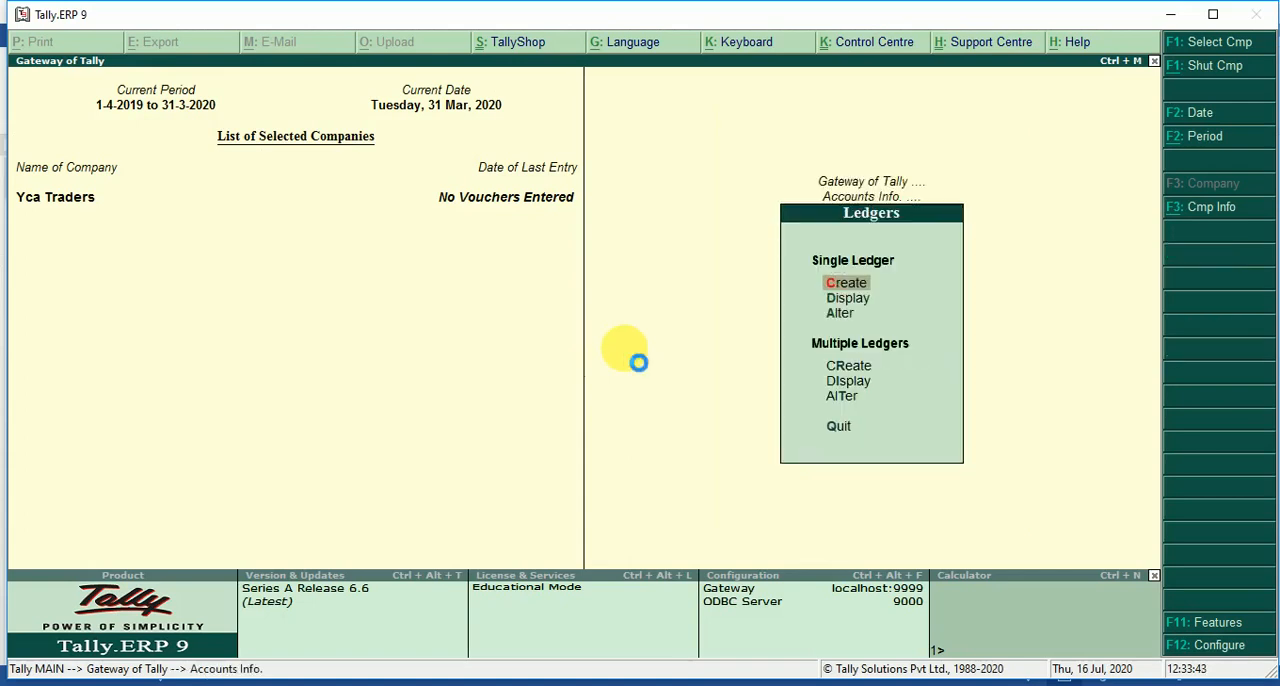
key(Return)
text(Pur)
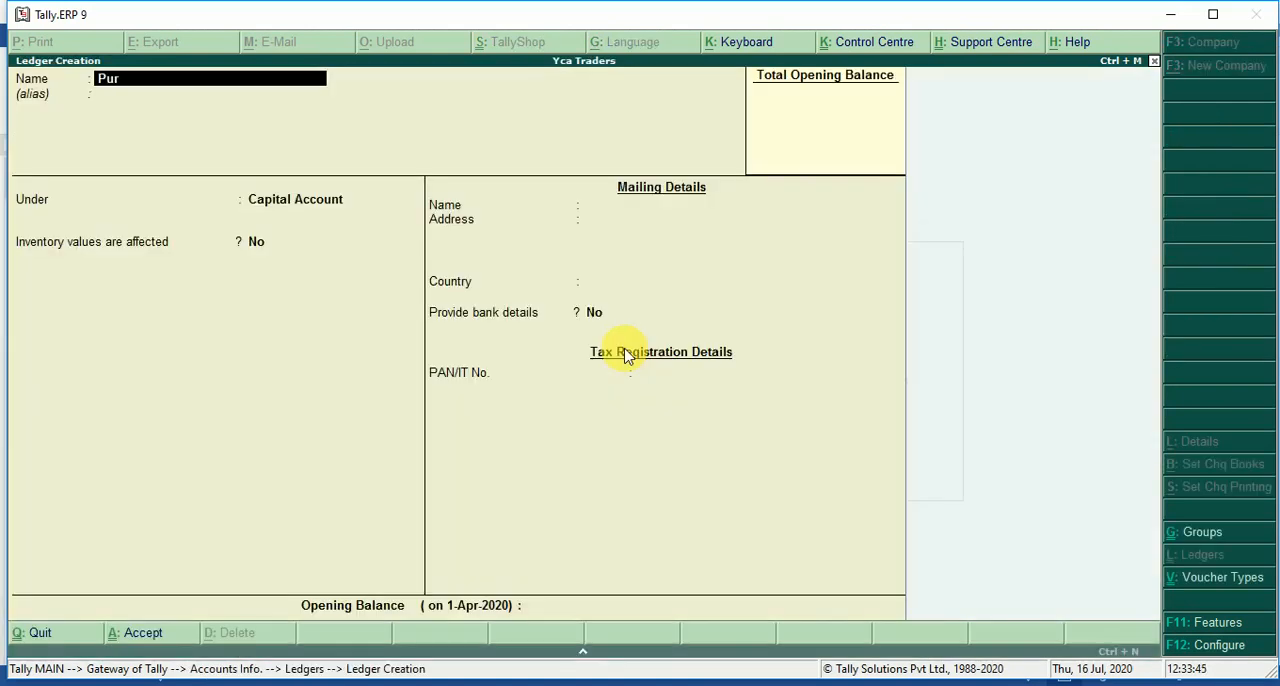
text(chase A/c)
key(Return)
Place the ledger under Purchase Accounts with inventory values affected set to Yes, save it and return to the Gateway of Tally.
key(Return)
text(Pu)
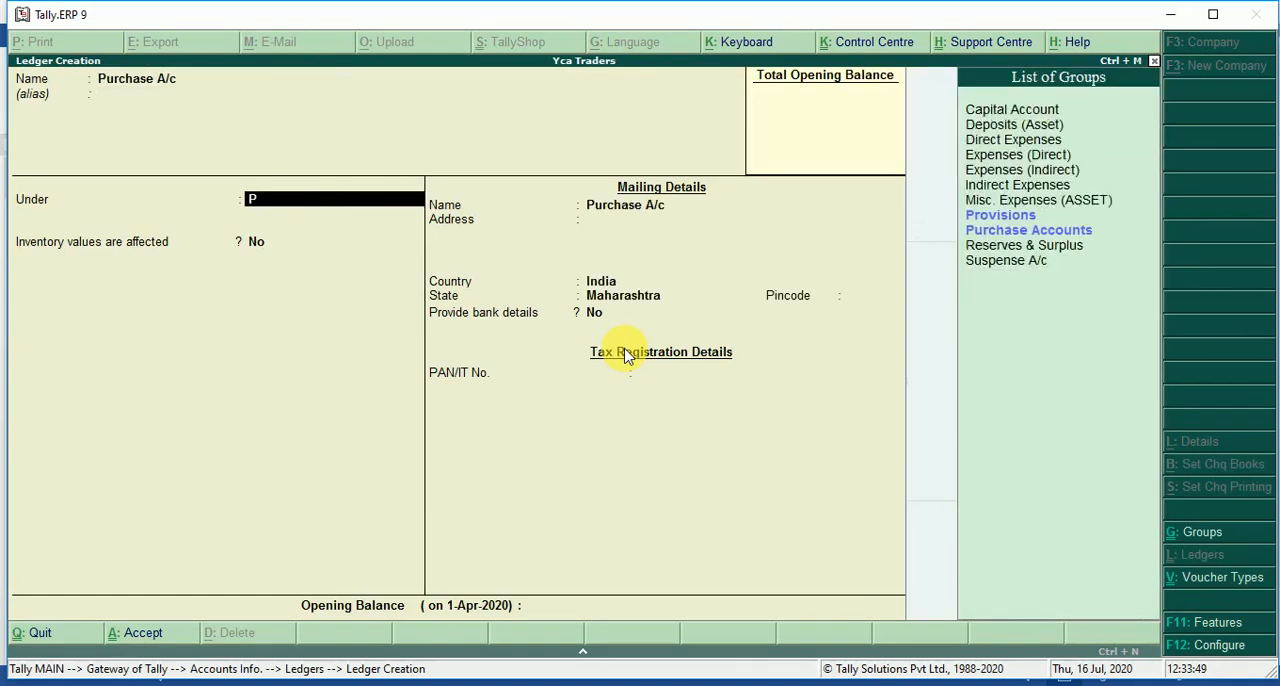
key(Return)
key(Return)
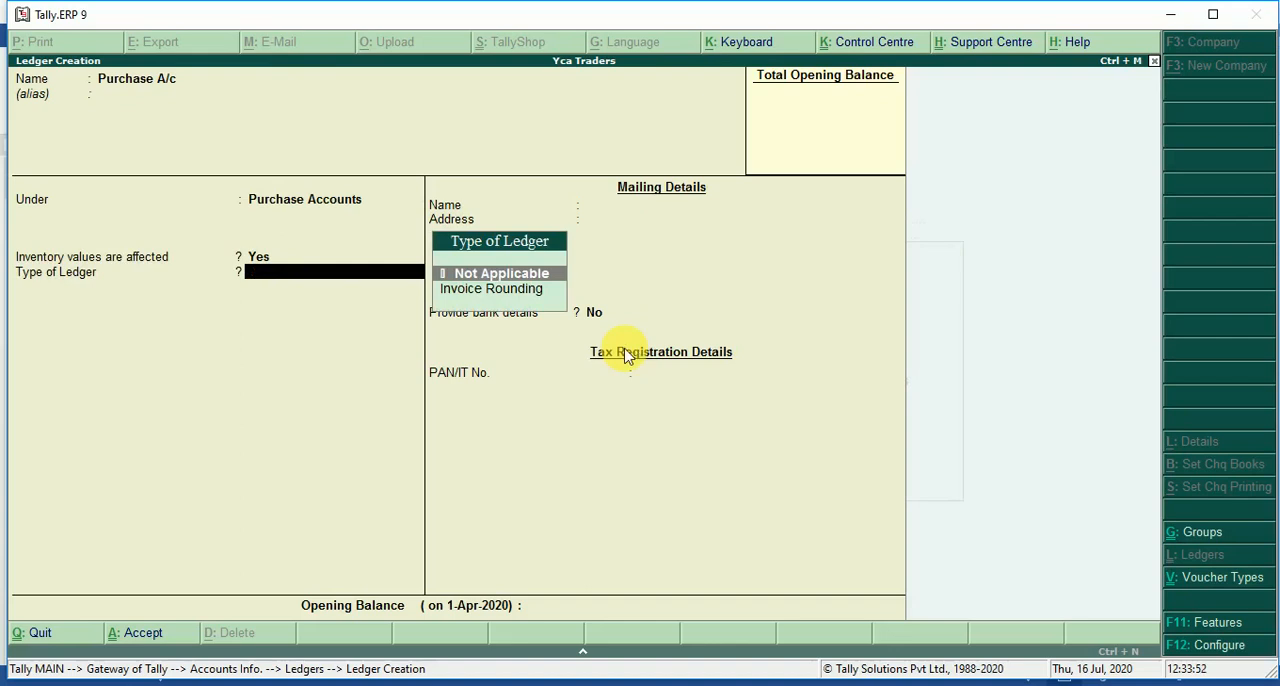
key(ctrl+a)
key(Escape)
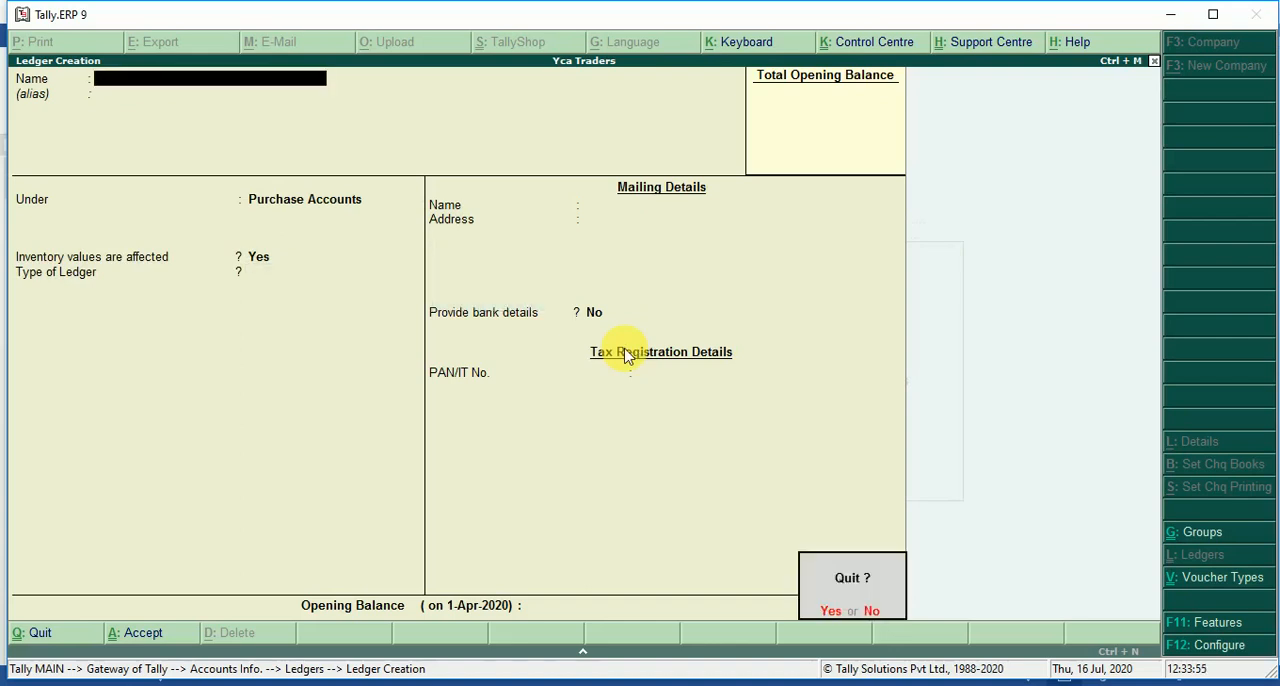
key(Return)
key(Escape)
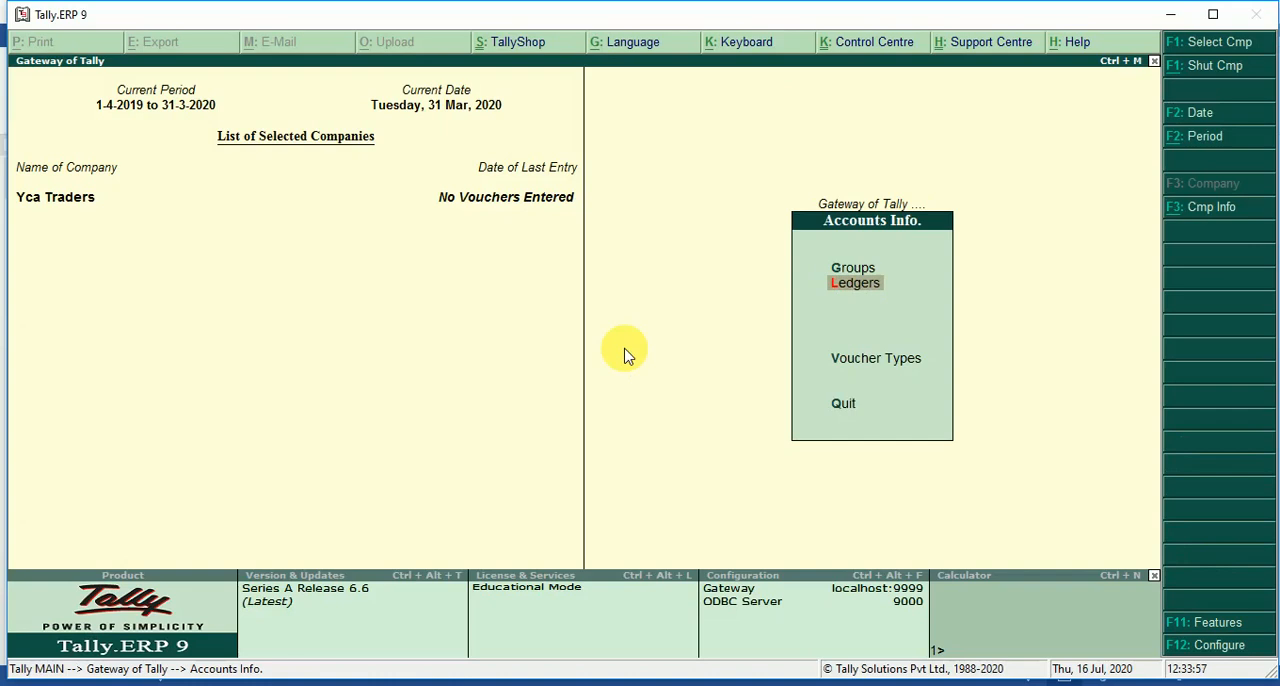
key(Escape)
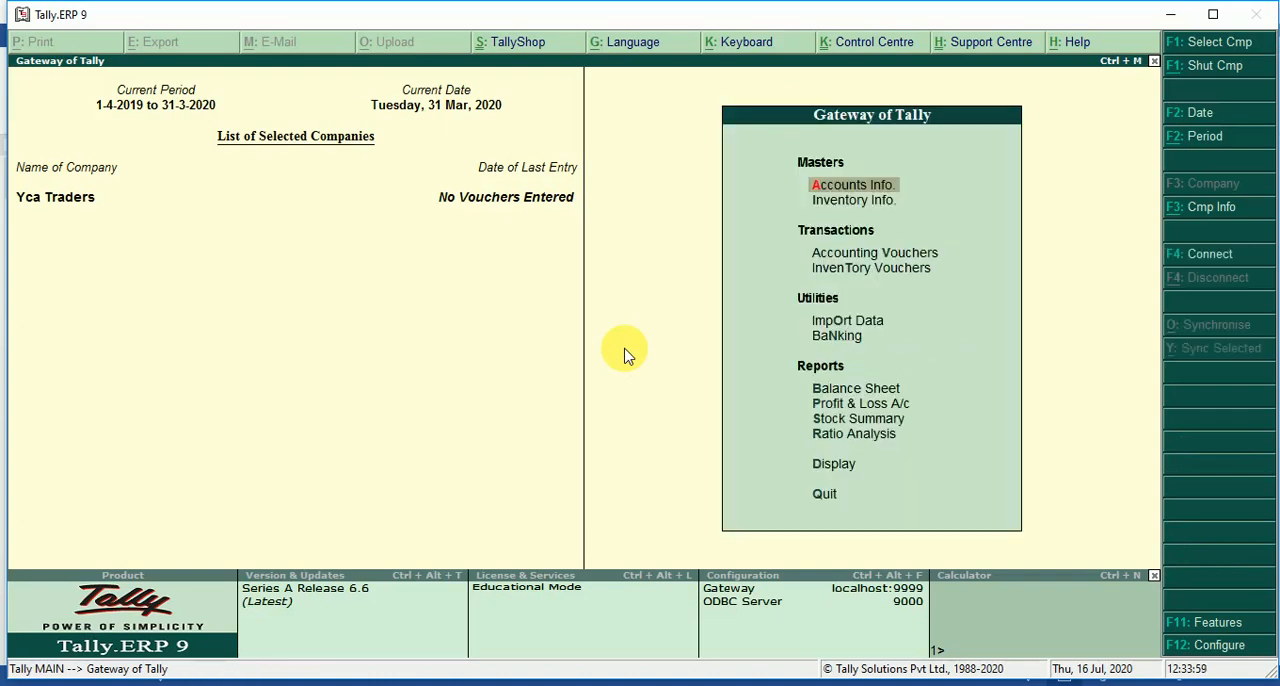
Start a new single stock group in the inventory masters and name it Garments.
key(Down)
key(Return)
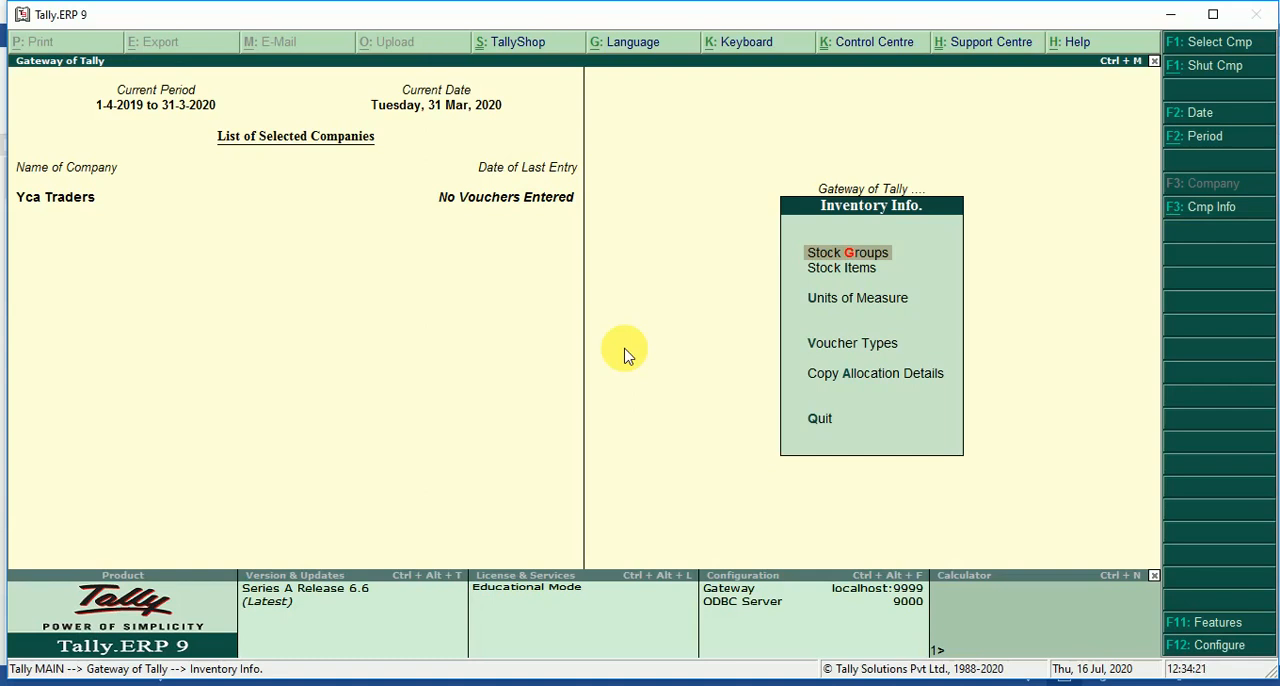
key(Return)
key(Return)
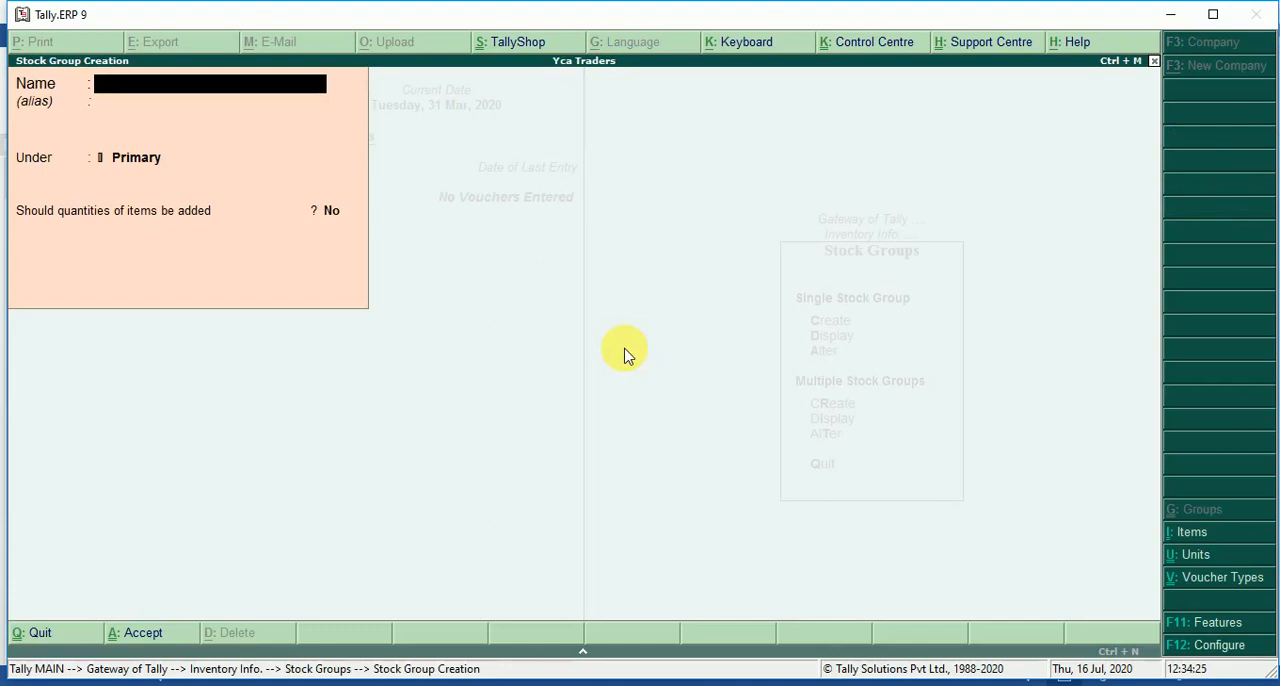
text(Garment)
key(BackSpace)
text(nts)
Keep the Garments group under Primary with item quantities not added, save it and return to the inventory masters.
key(Return)
key(Return)
key(Return)
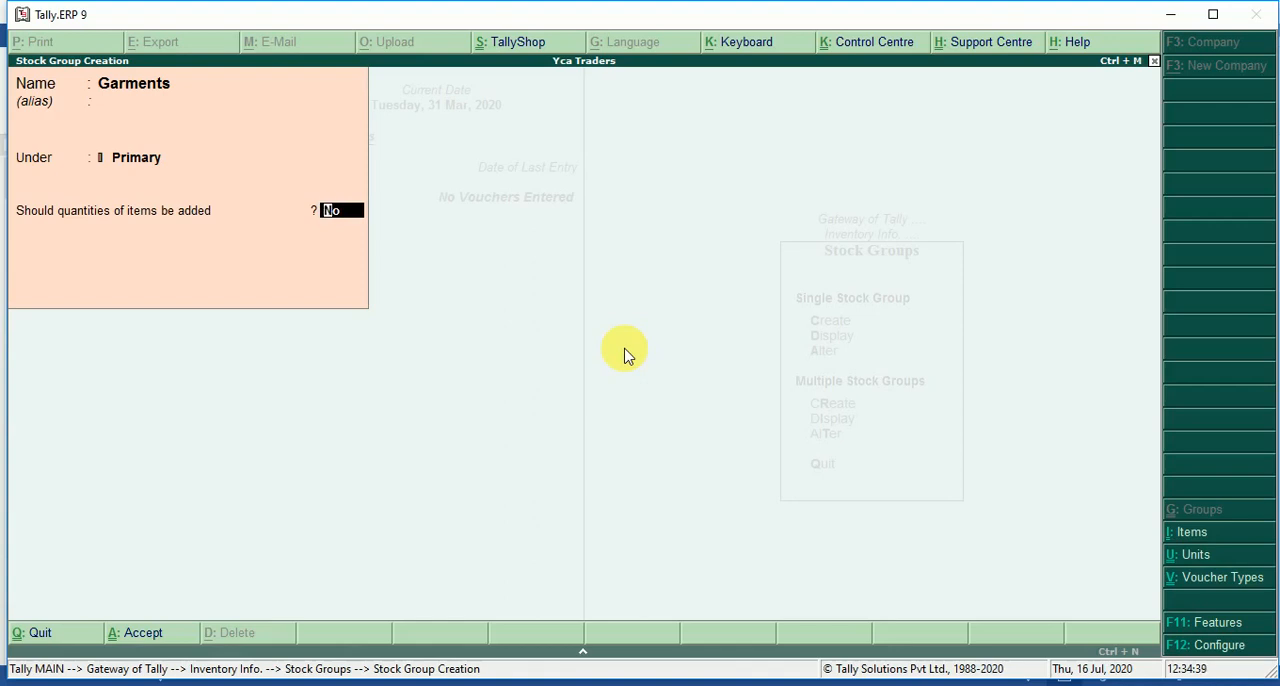
key(Return)
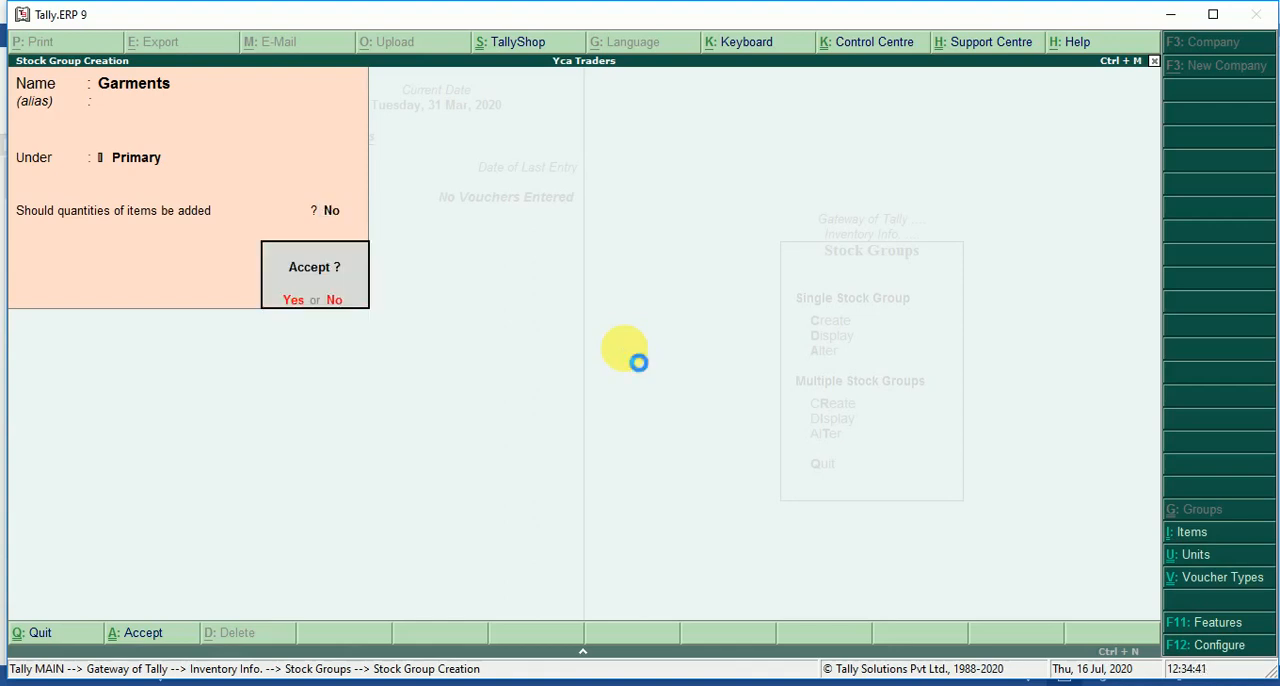
key(Return)
key(Escape)
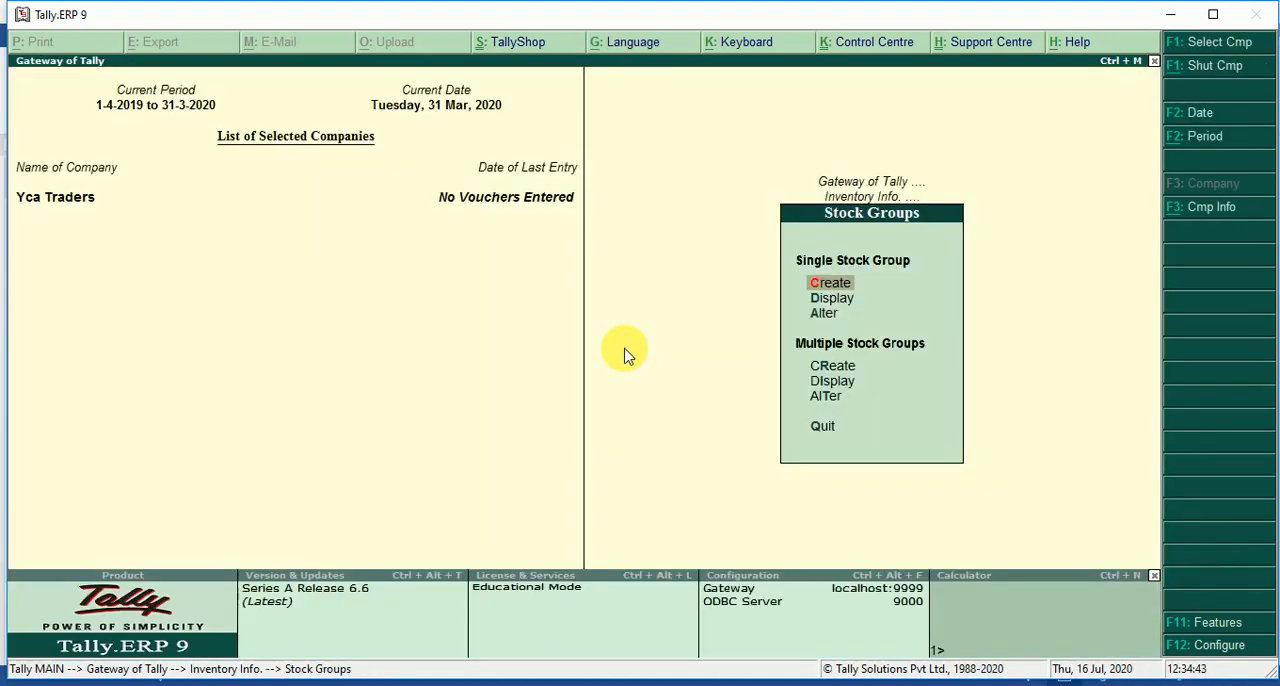
key(Escape)
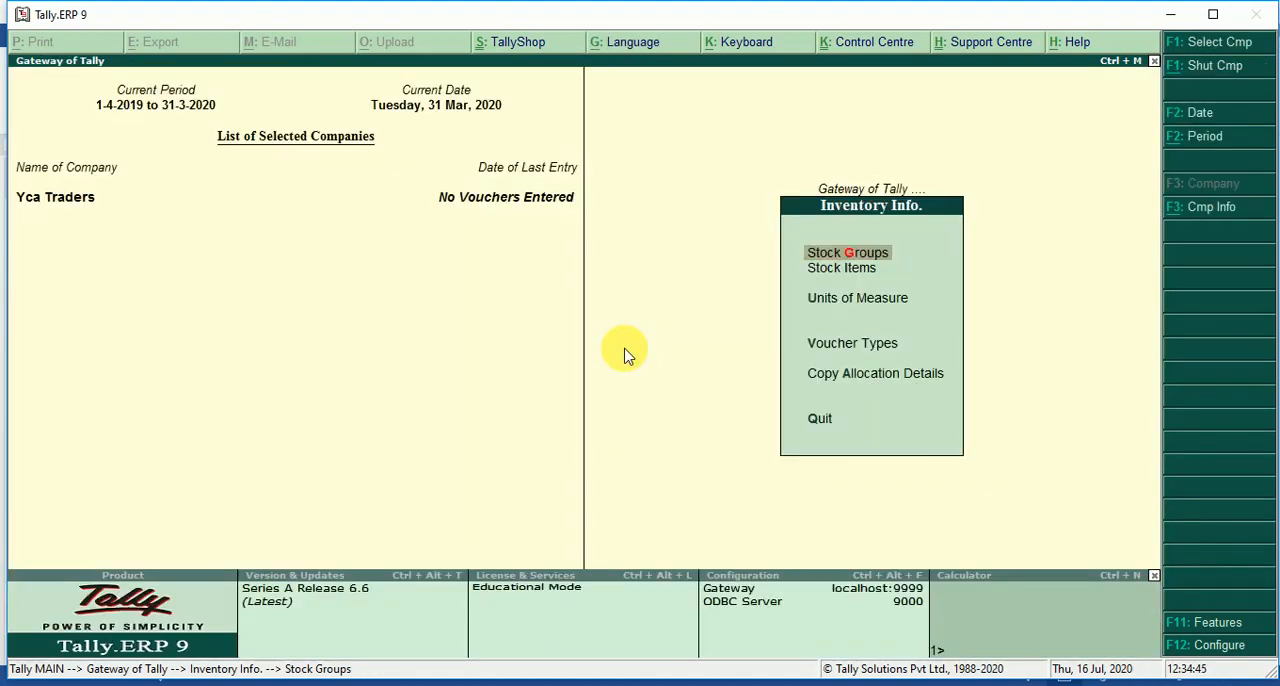
Start a new simple unit of measure in the inventory masters with symbol nos and formal name Numbers.
key(Down)
key(Down)
key(Return)
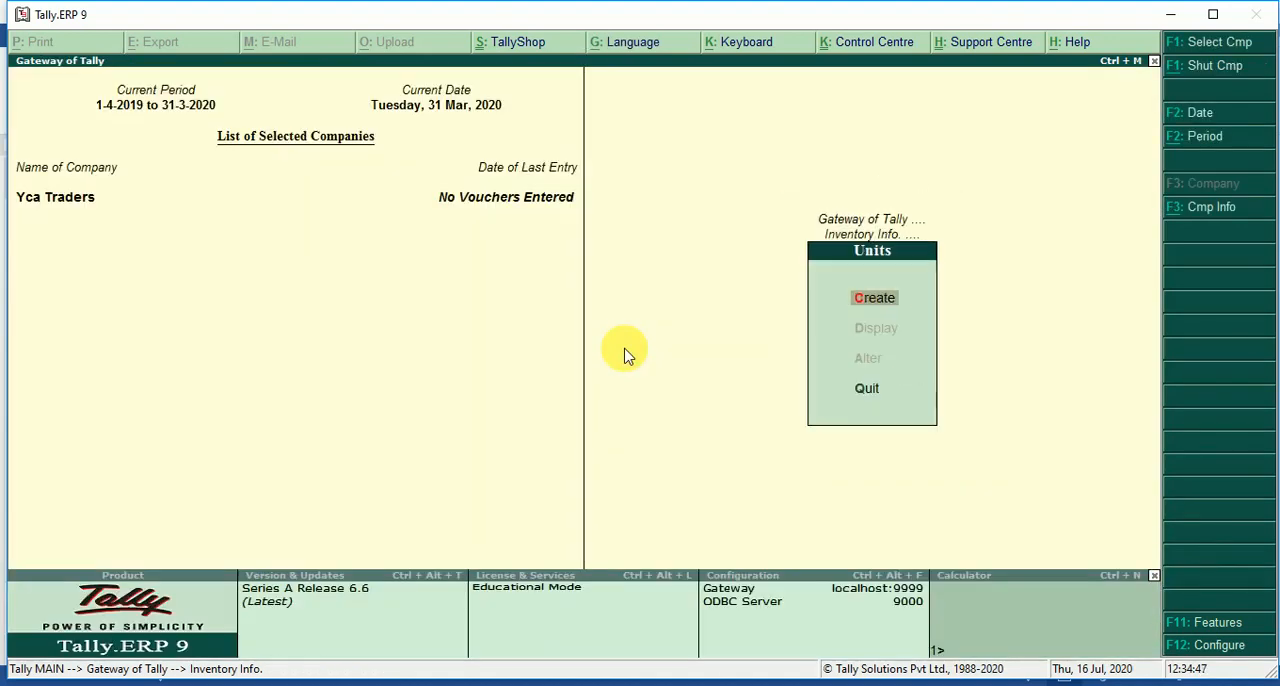
key(Return)
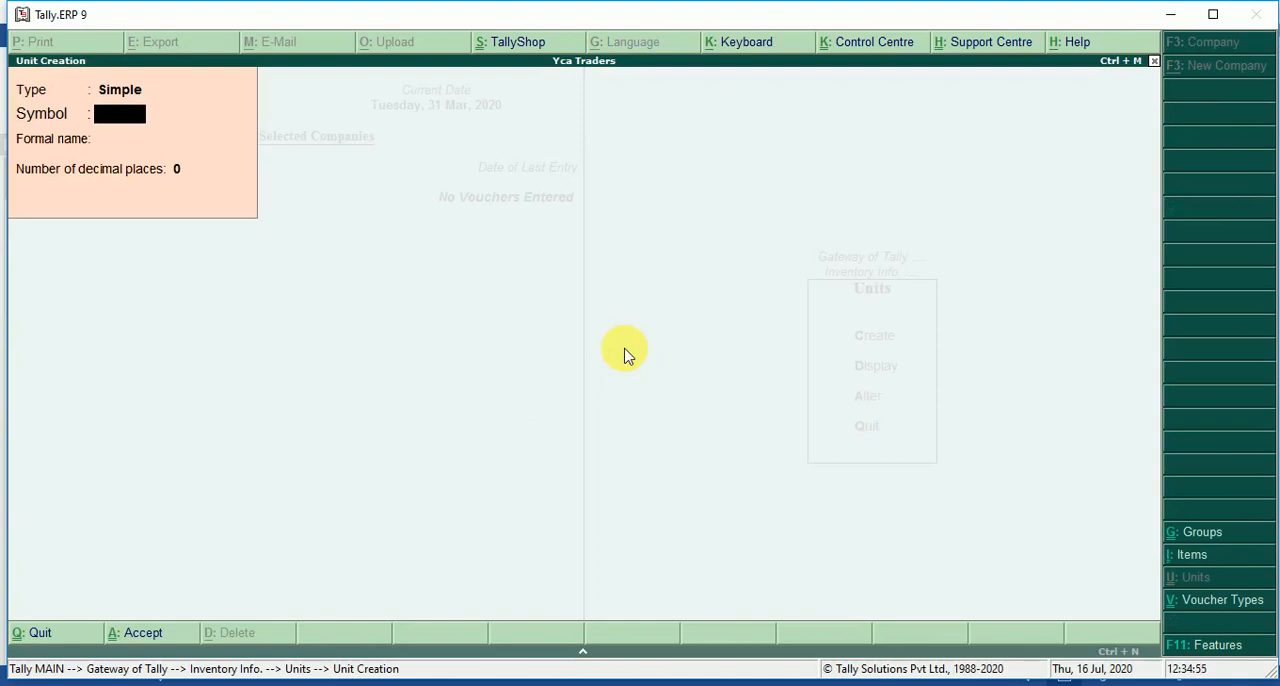
text(nos)
key(Return)
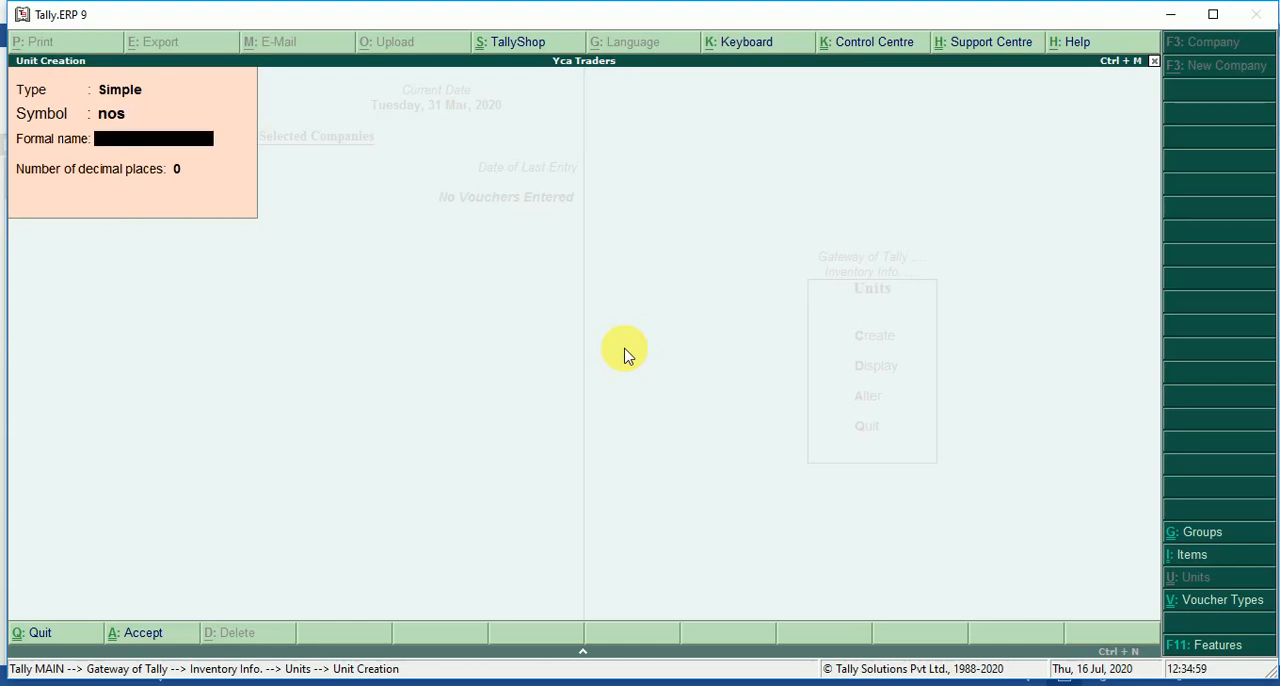
text(Numbers)
key(Return)
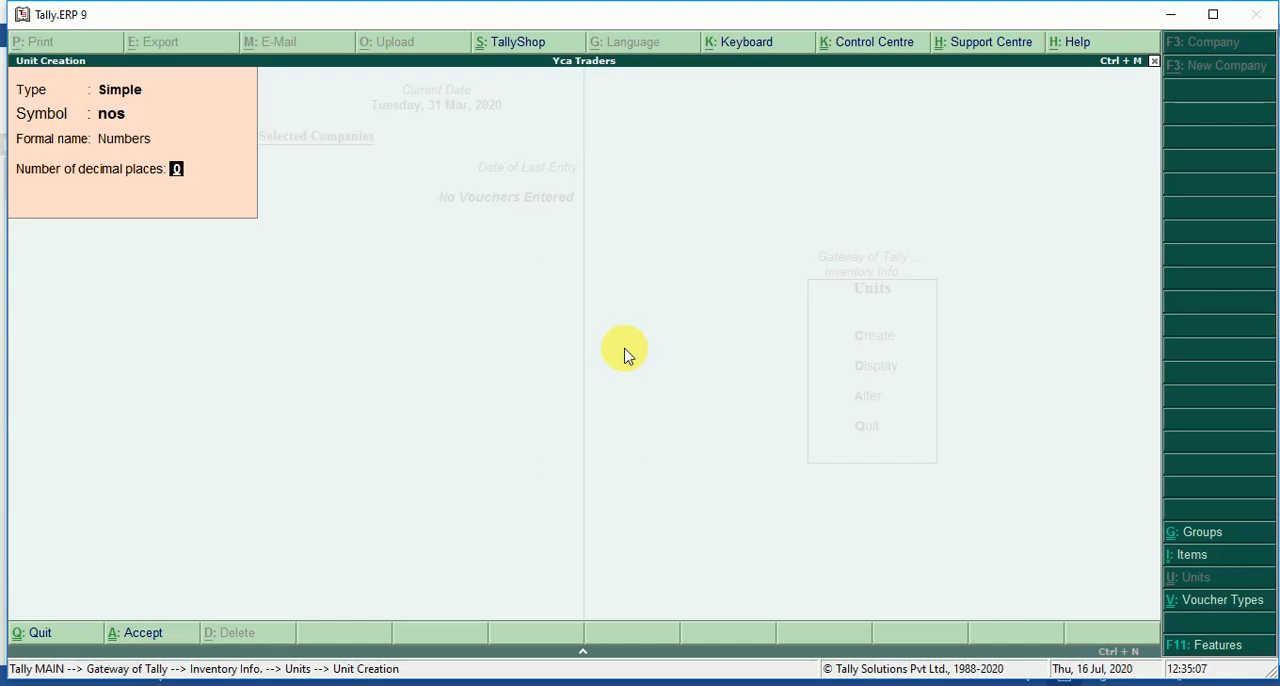
Keep the unit at 0 decimal places, save it and return to the inventory masters.
key(Return)
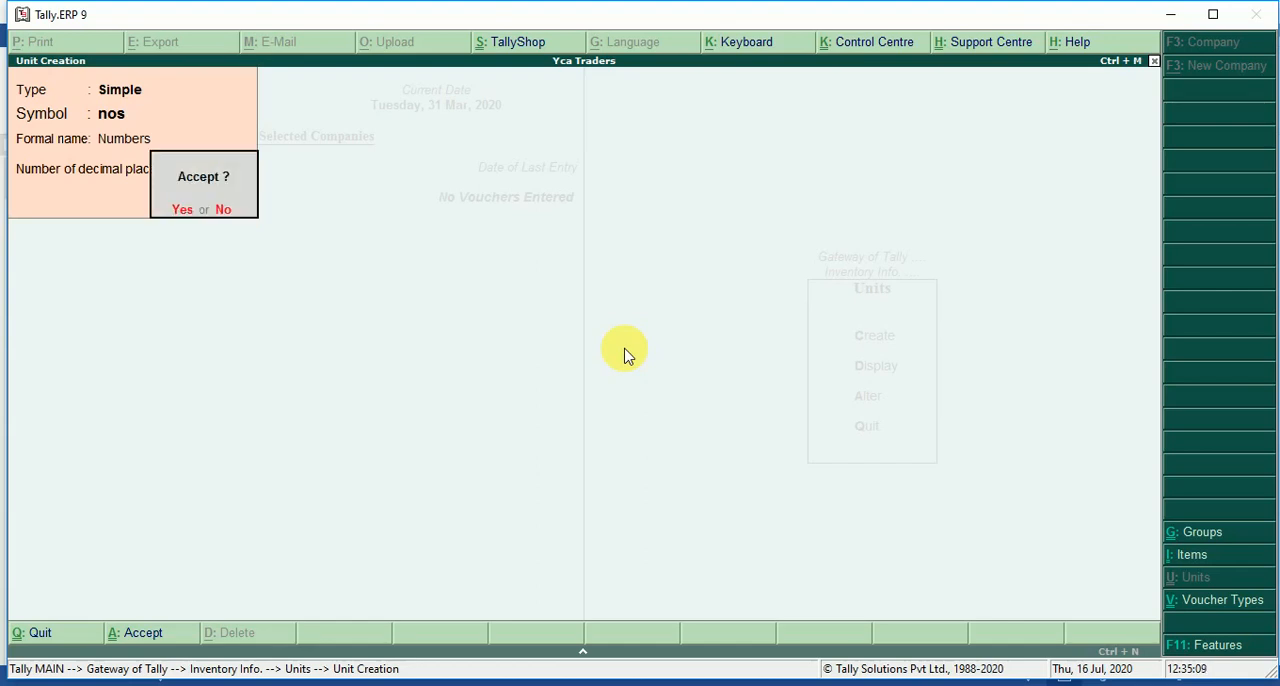
key(Escape)
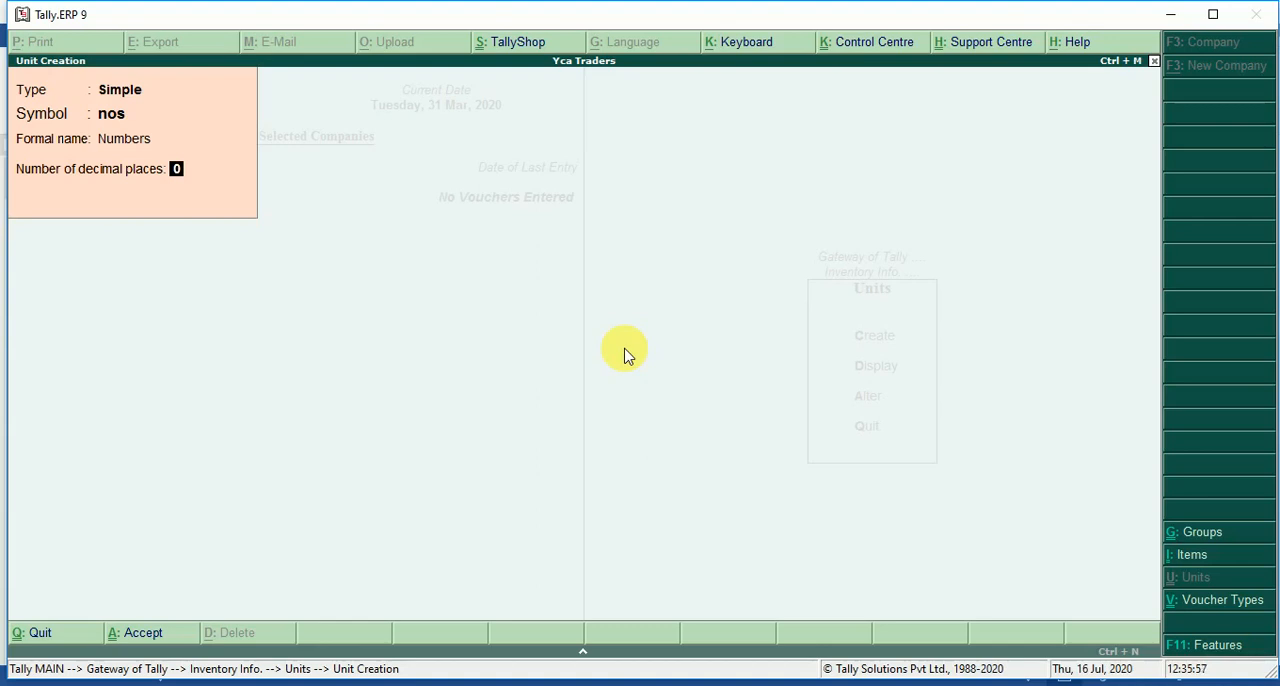
key(Return)
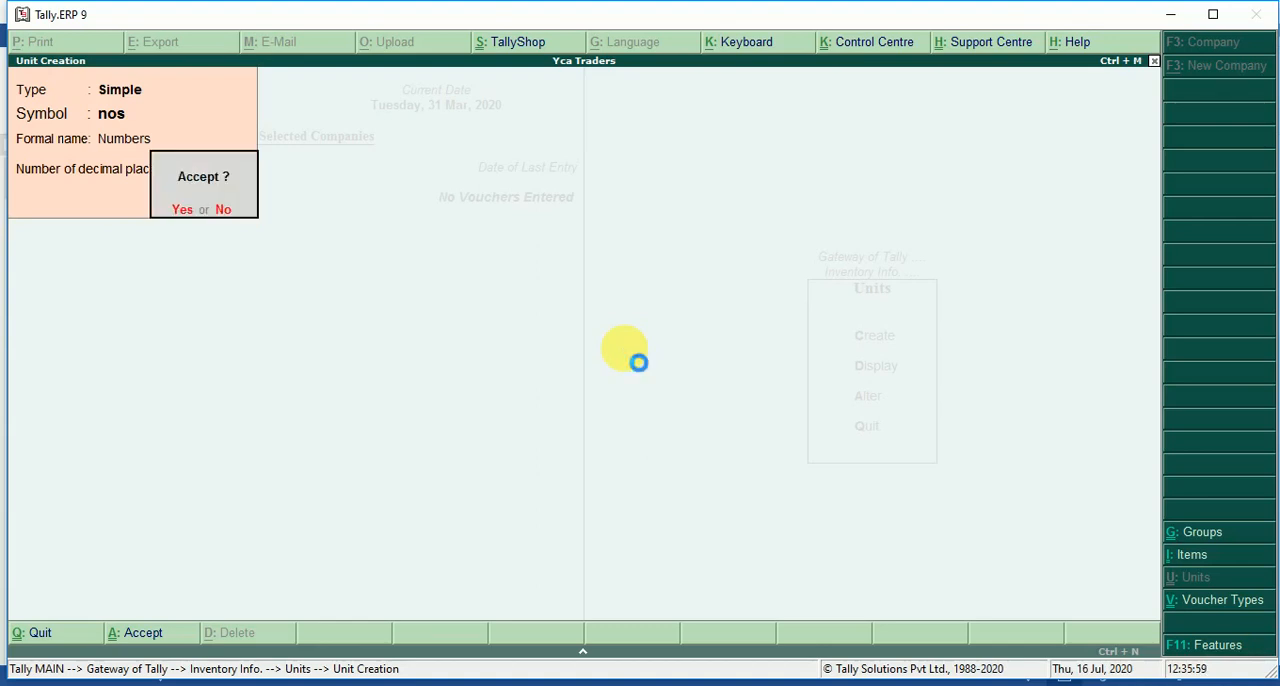
key(Return)
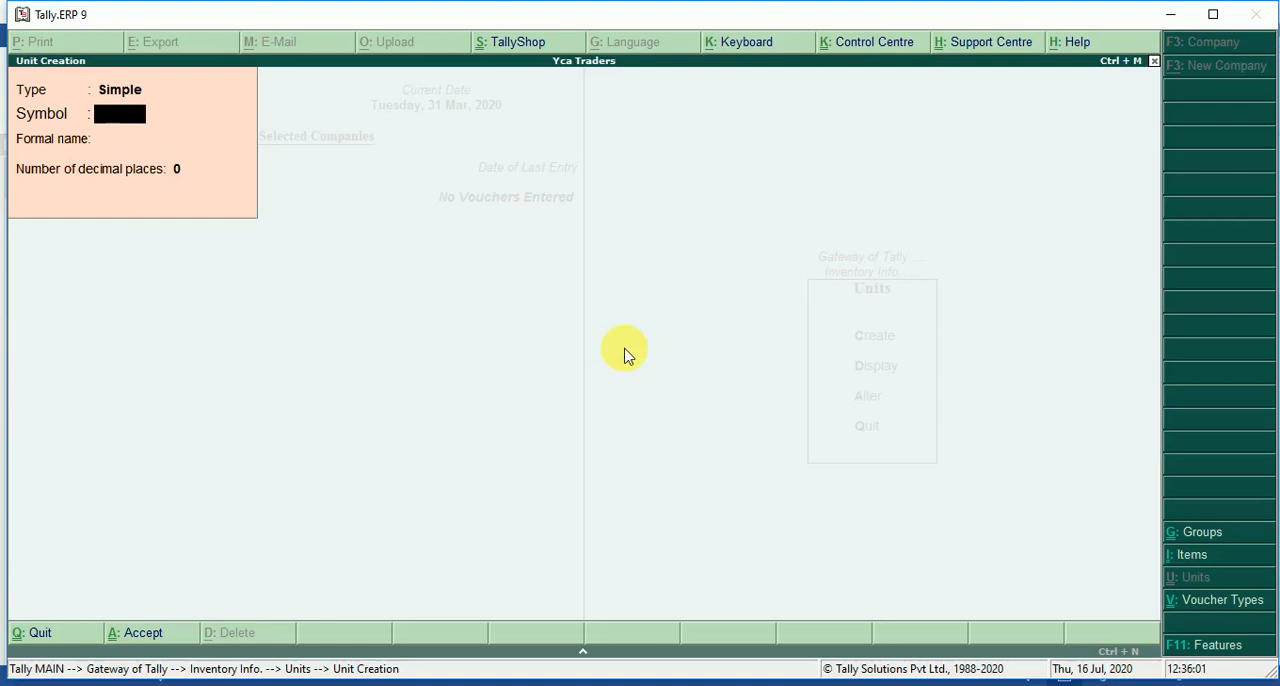
key(Escape)
key(Return)
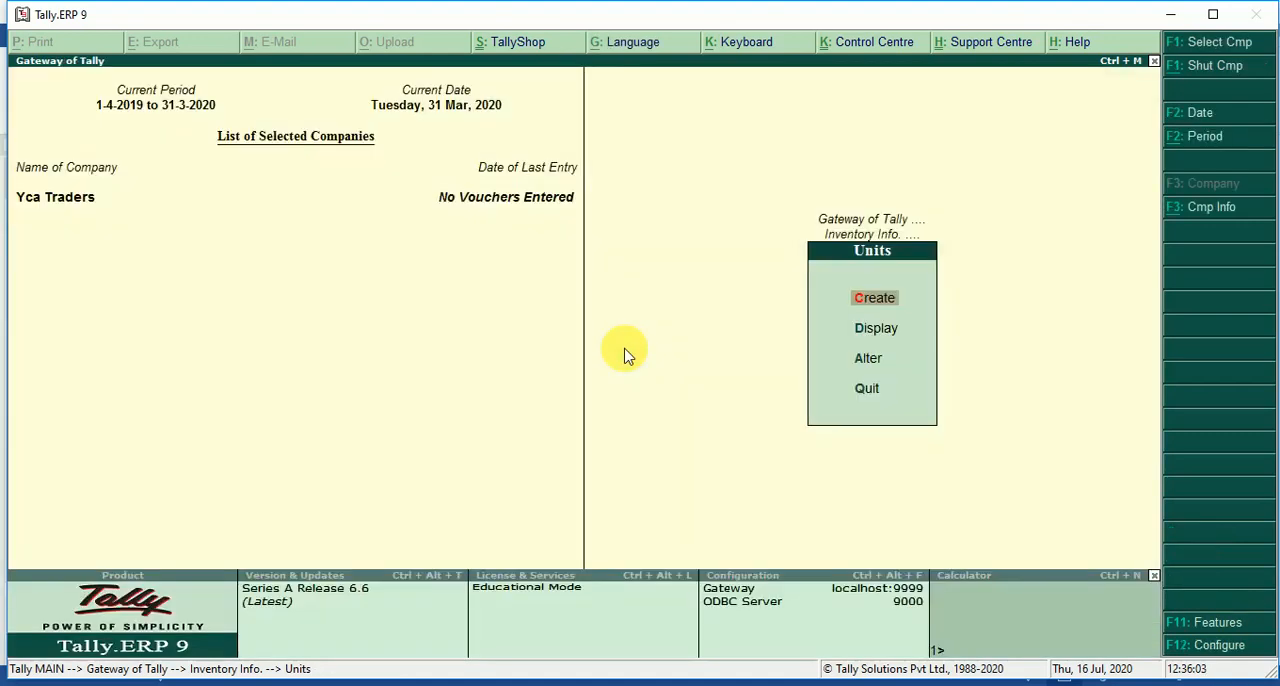
key(Escape)
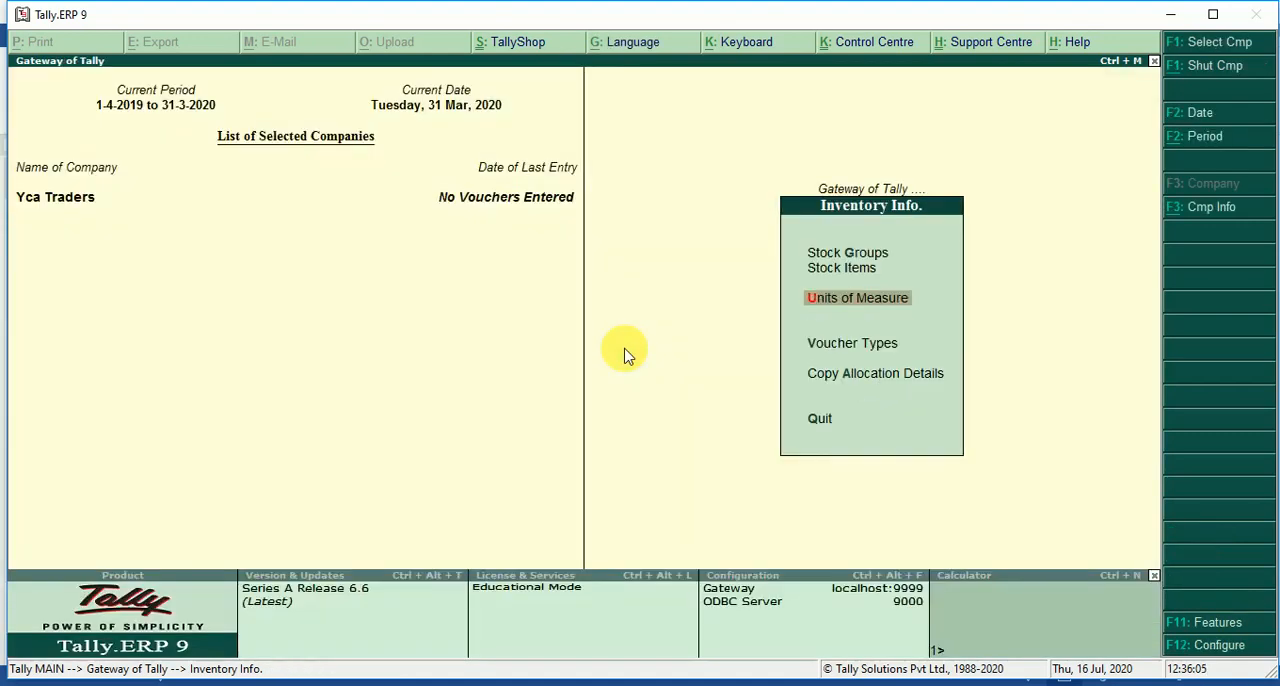
Start a new single stock item in the inventory masters and name it Shirts, without an alias.
key(Up)
key(Return)
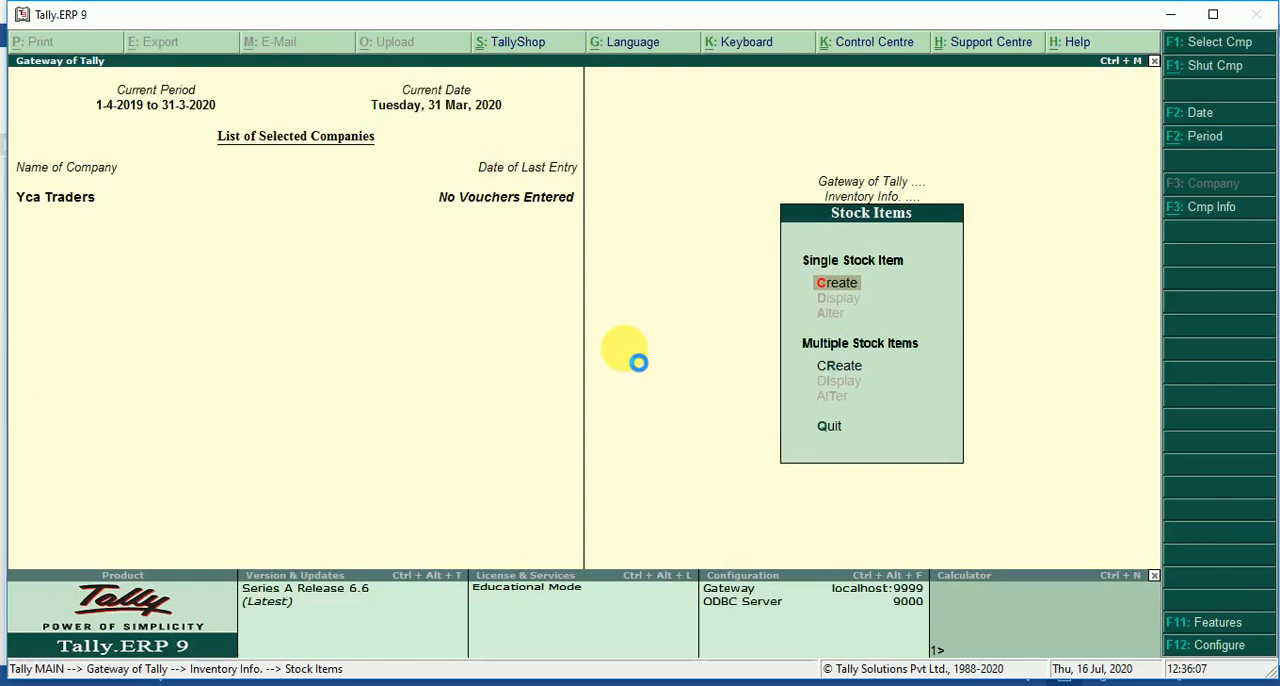
key(Return)
text(Sh)
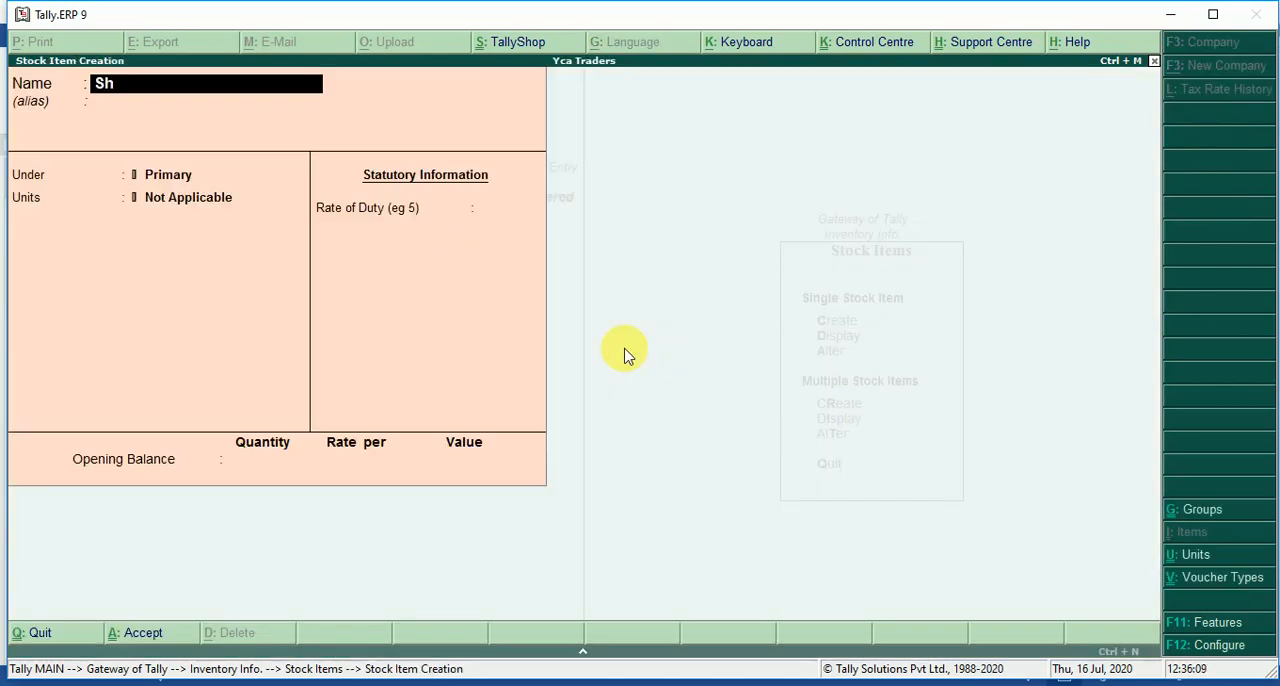
text(irts)
key(Return)
Place the Shirts item under Garments with unit nos and save it without a duty rate or opening balance.
key(Down)
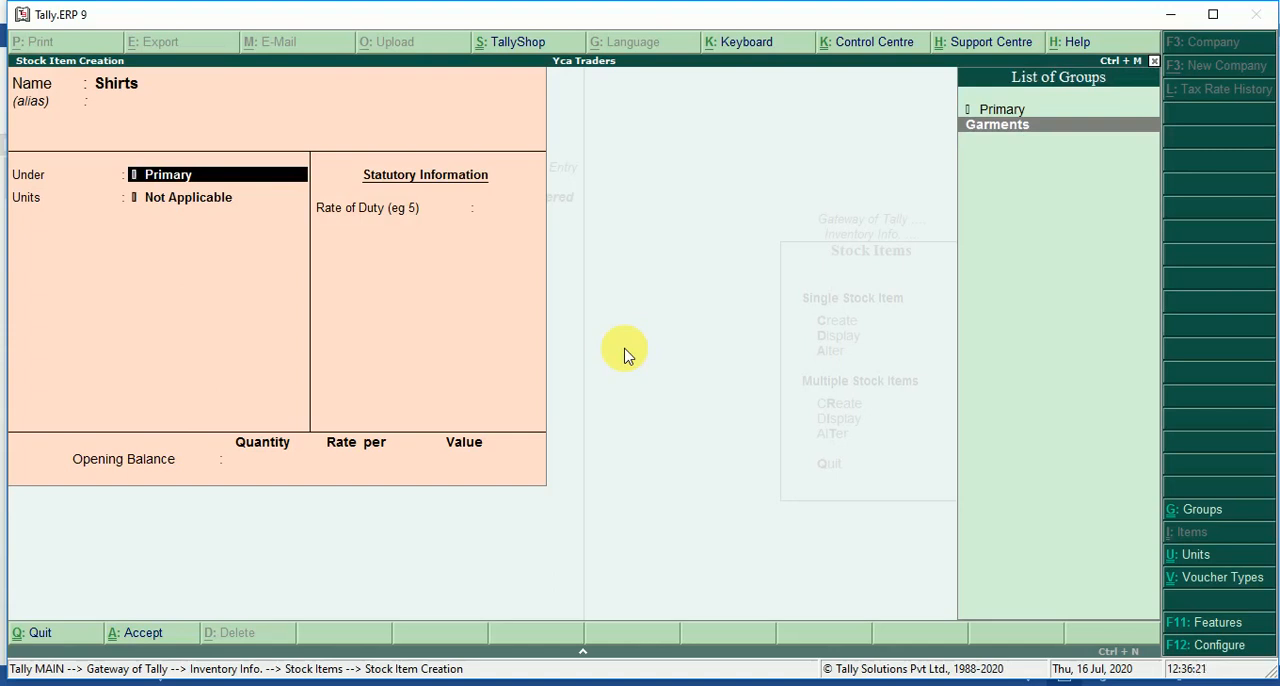
key(Return)
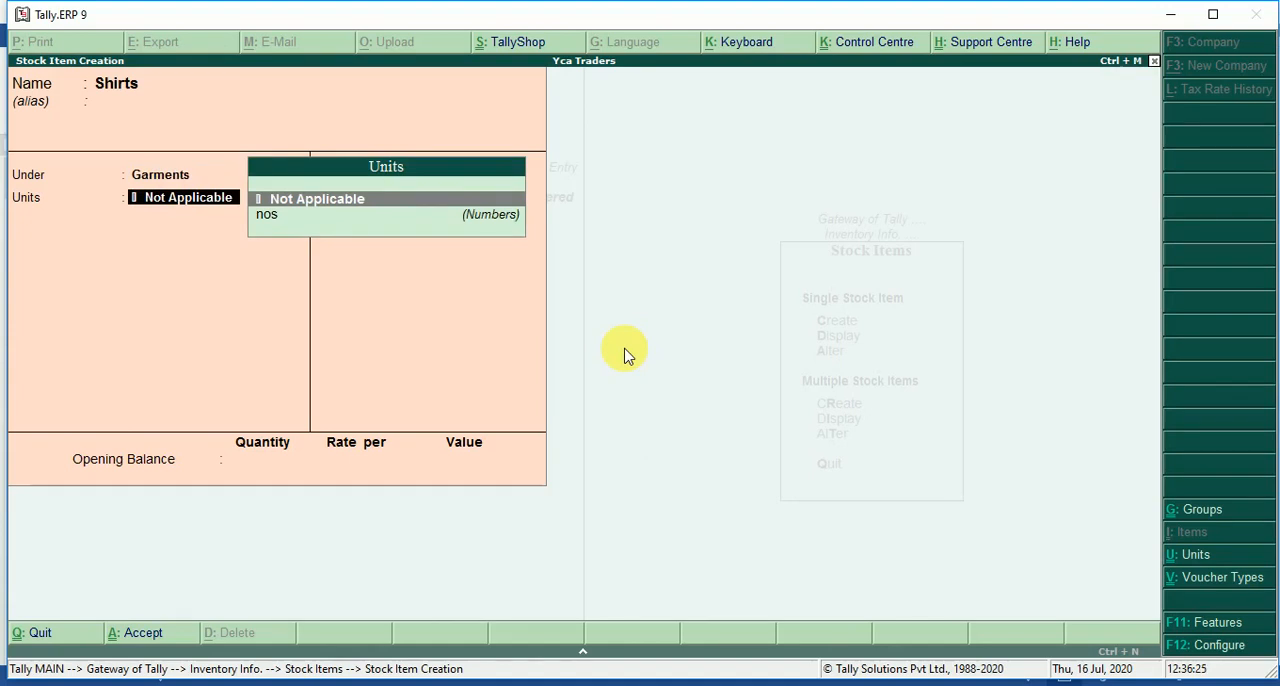
key(Down)
key(Return)
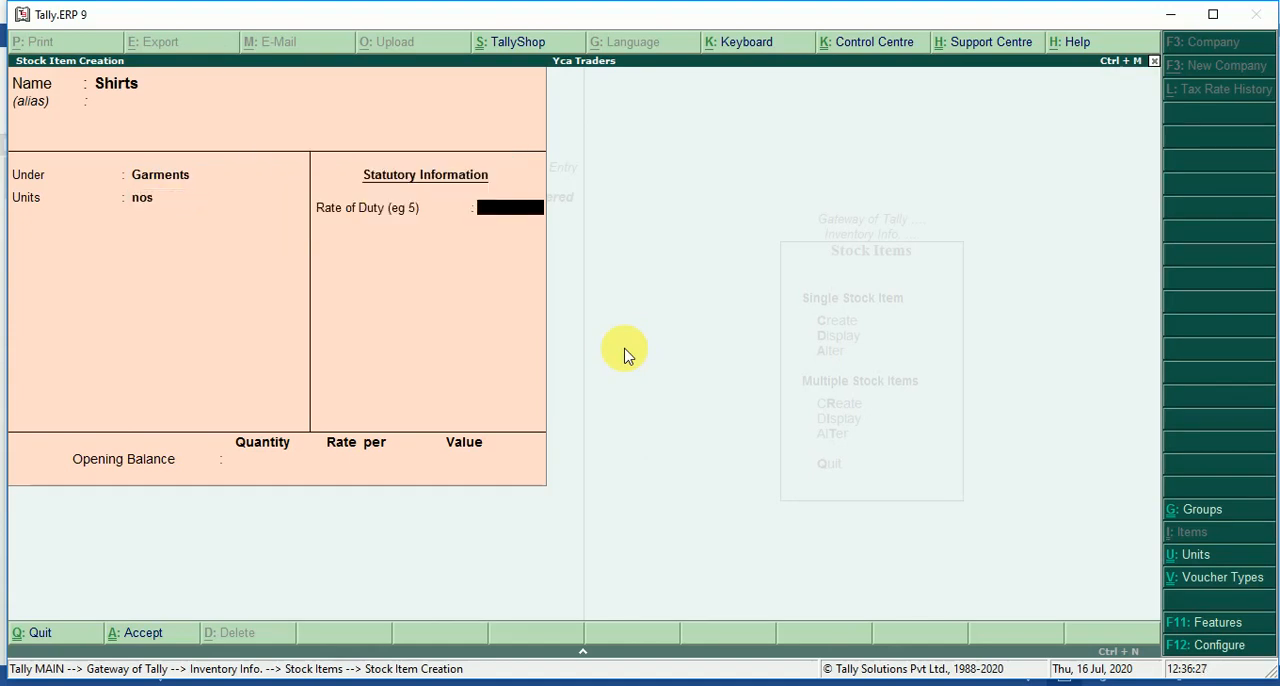
key(Return)
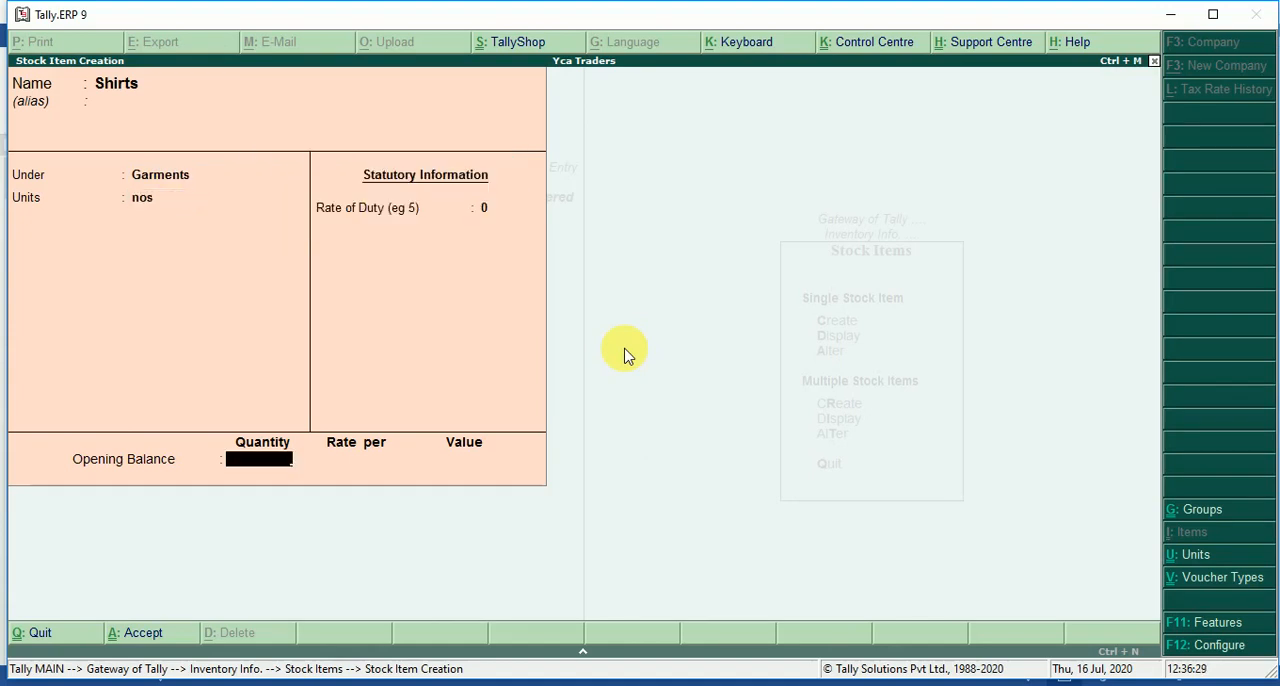
key(Return)
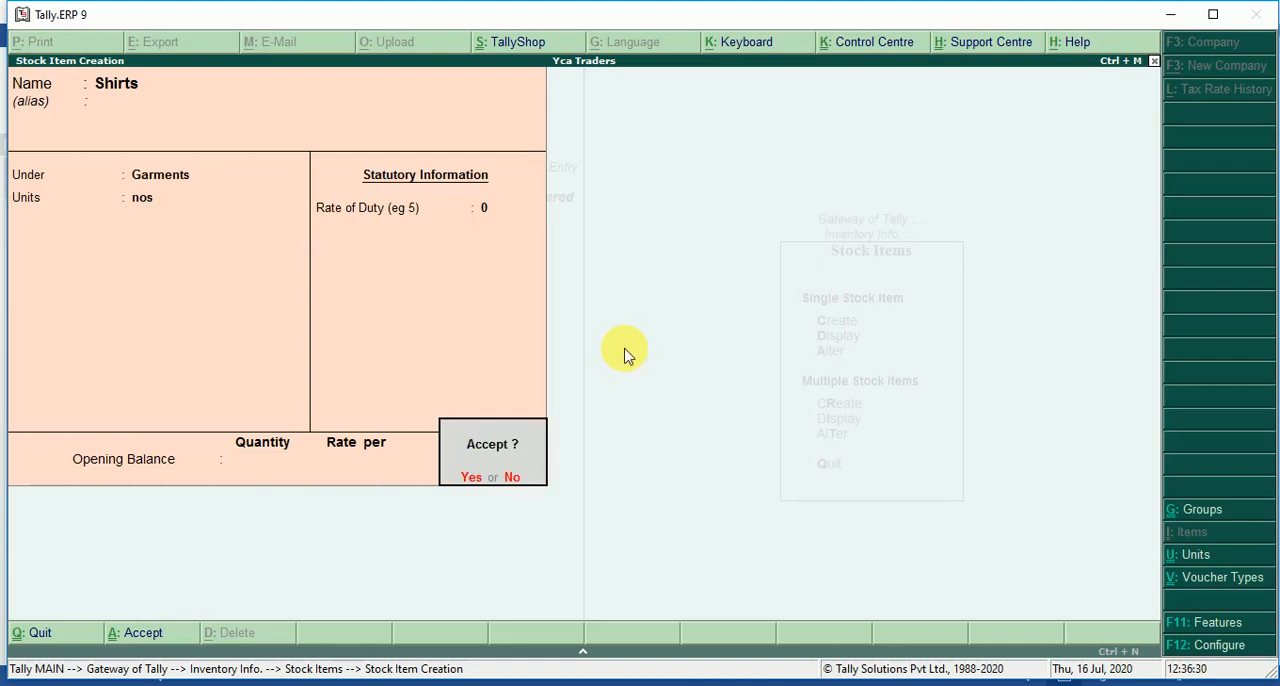
key(Return)
Create the stock item T-Shirts under Garments with unit nos, without a duty rate or opening balance.
text(T)
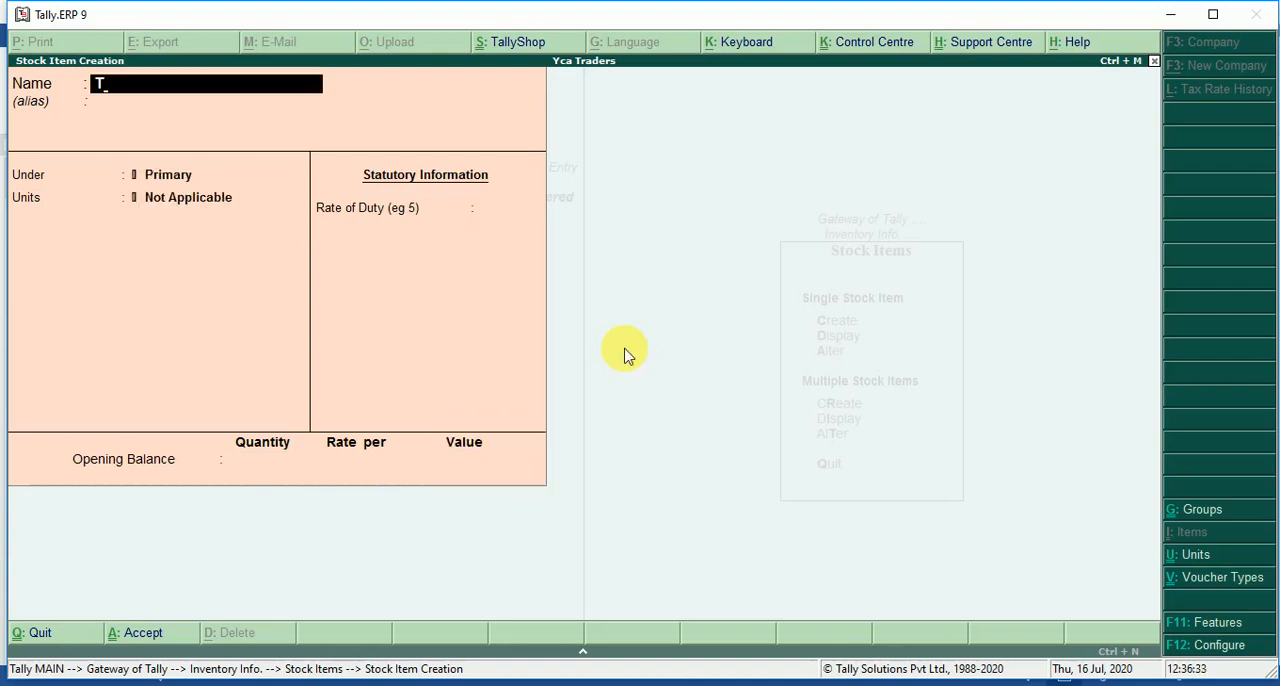
text(-Shirts)
key(Return)
key(Down)
key(Return)
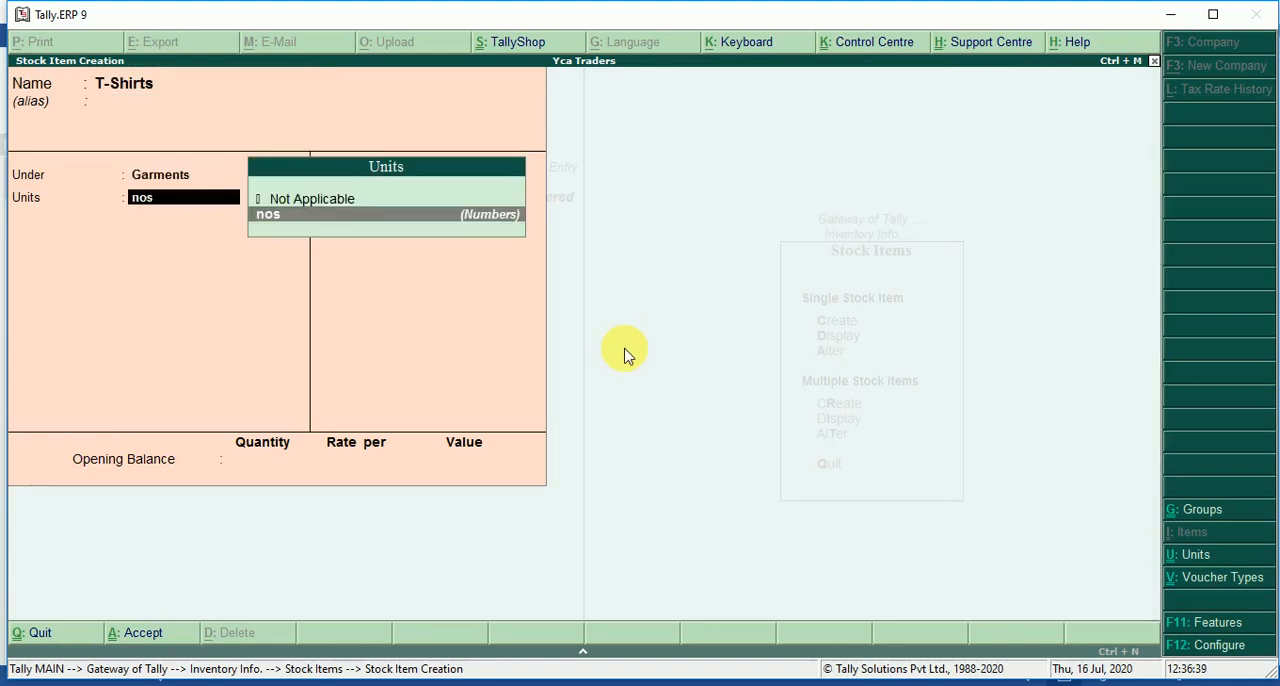
key(Return)
key(Return)
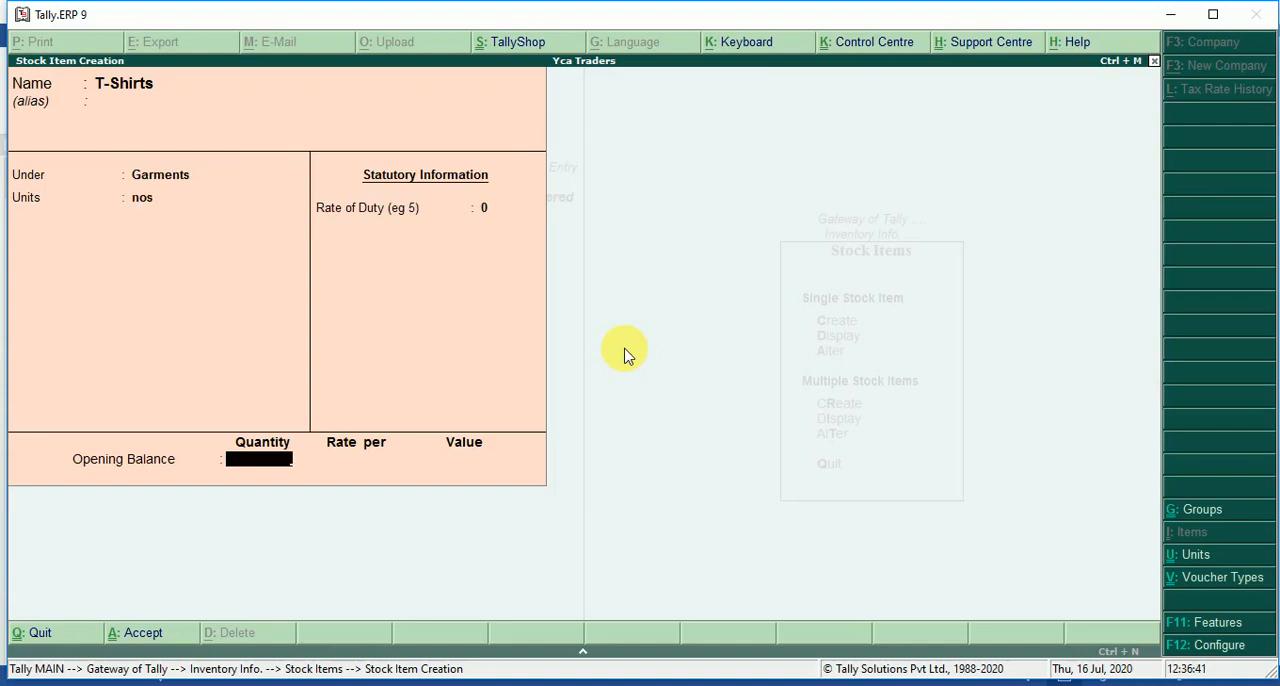
key(Return)
Name the next stock item Jackets and place it under Garments with unit nos.
key(Return)
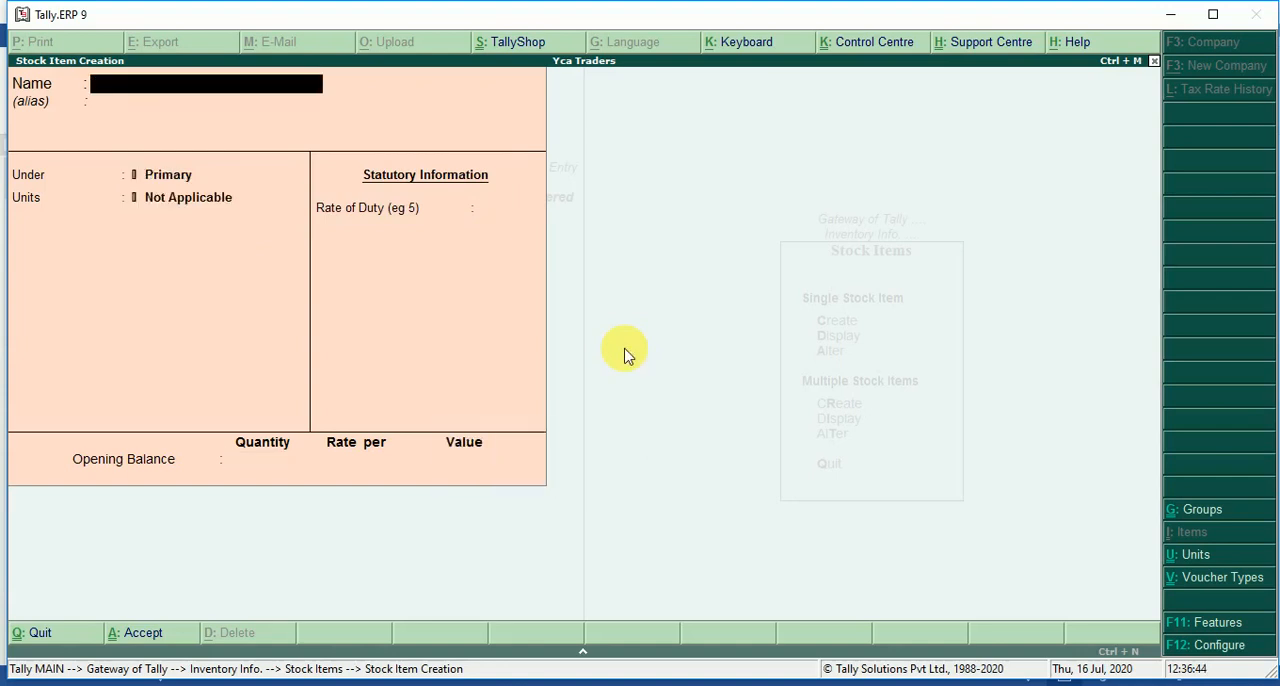
text(Jackets)
key(Return)
key(Return)
key(Down)
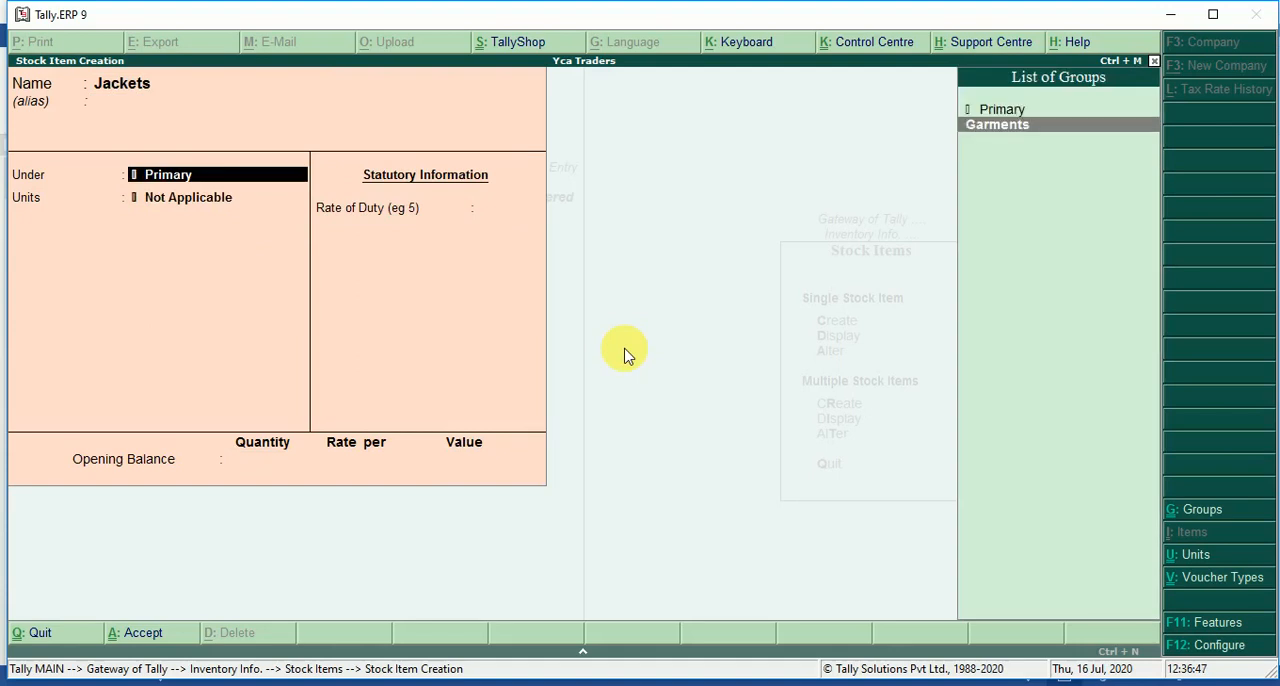
key(Return)
key(Down)
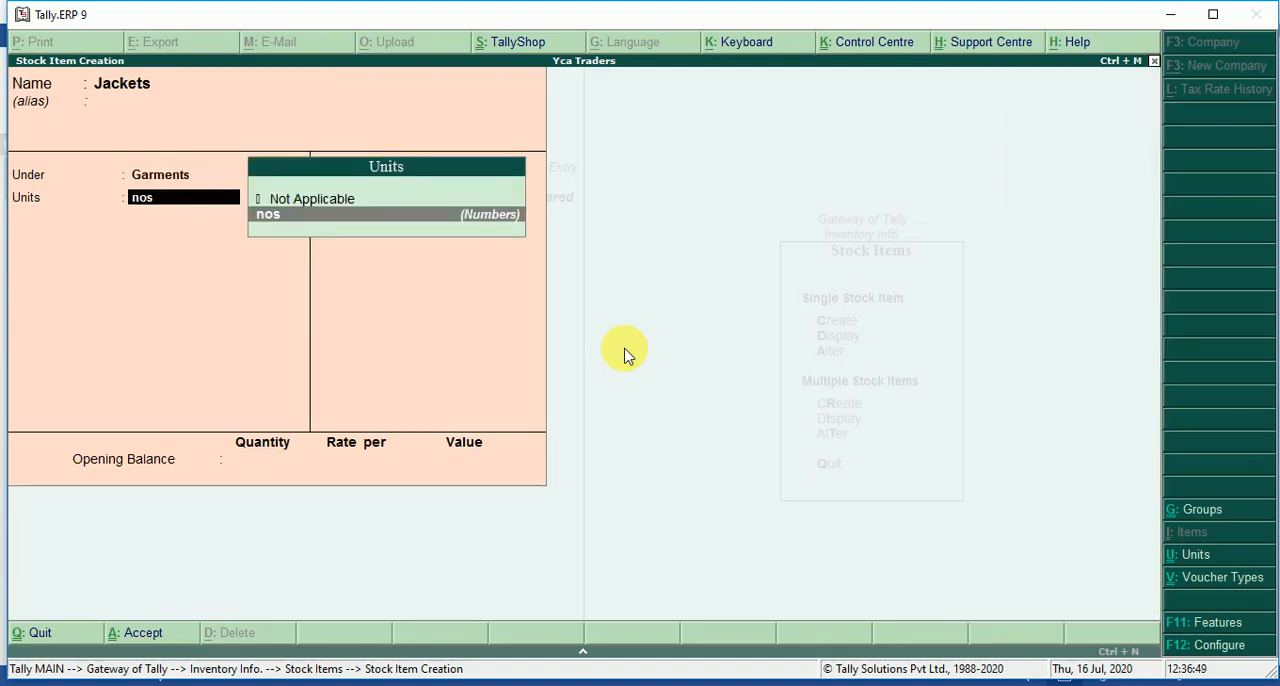
key(Return)
Save the Jackets item without a duty rate or opening balance and return to the inventory masters.
key(Return)
key(Return)
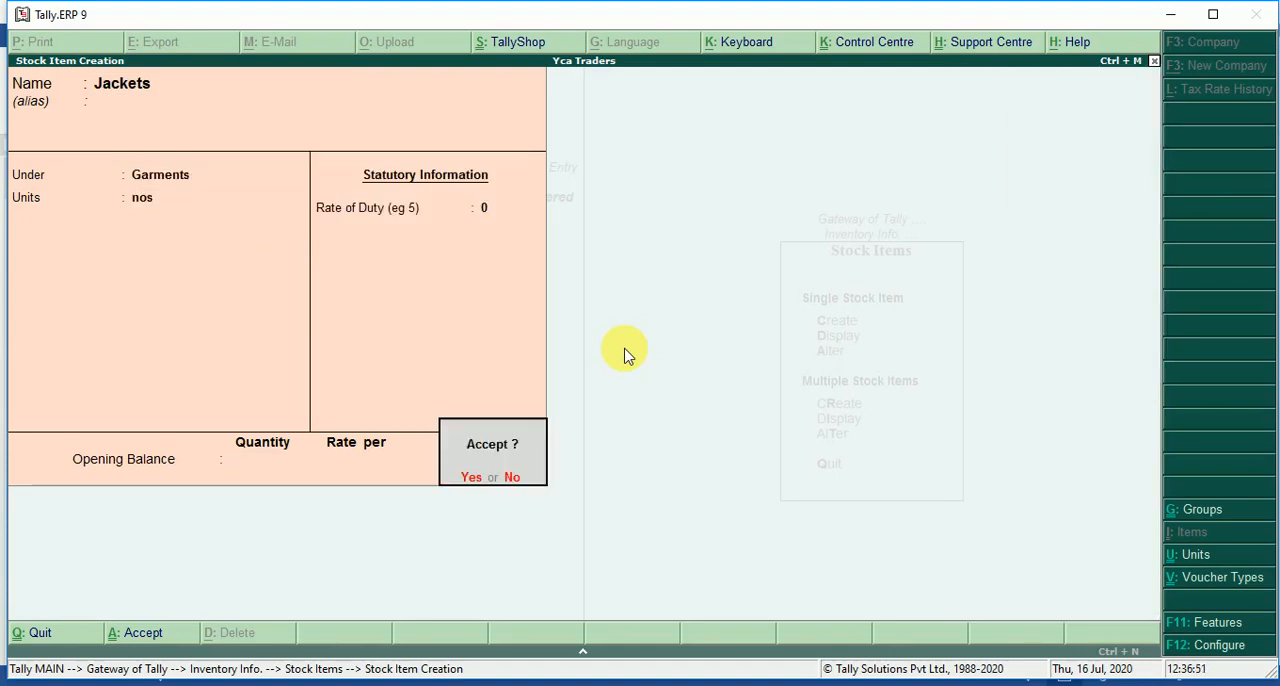
key(Return)
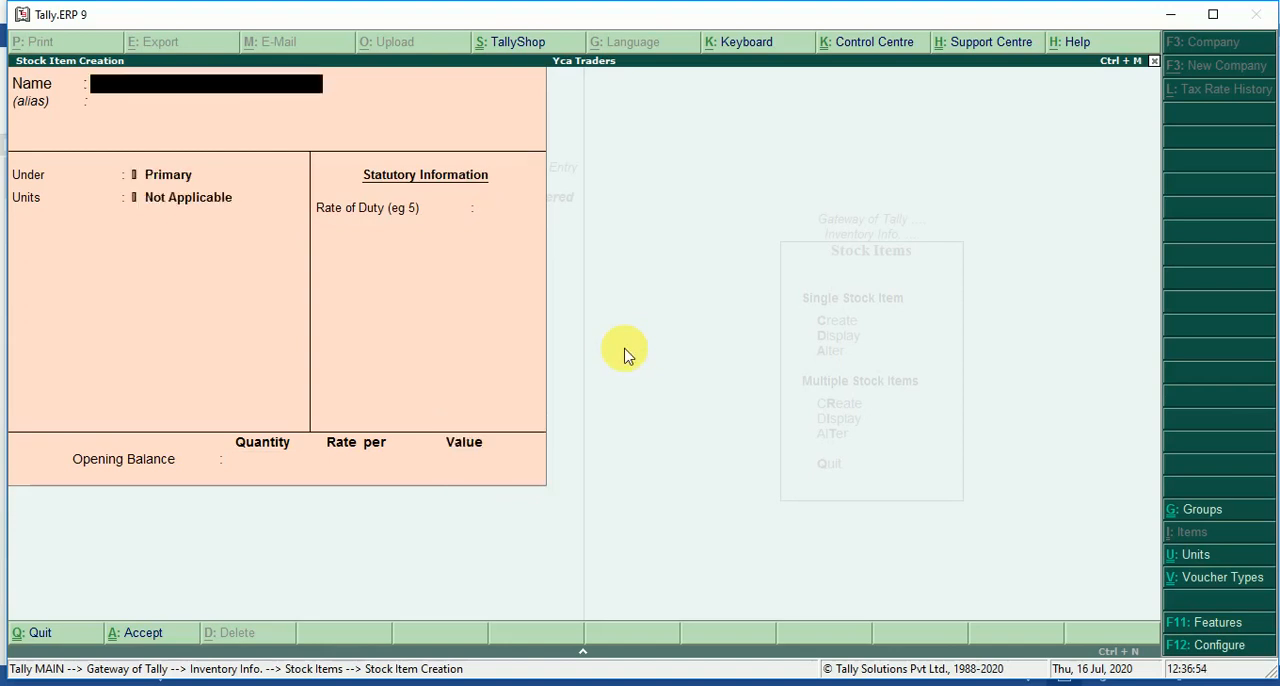
key(Escape)
key(Return)
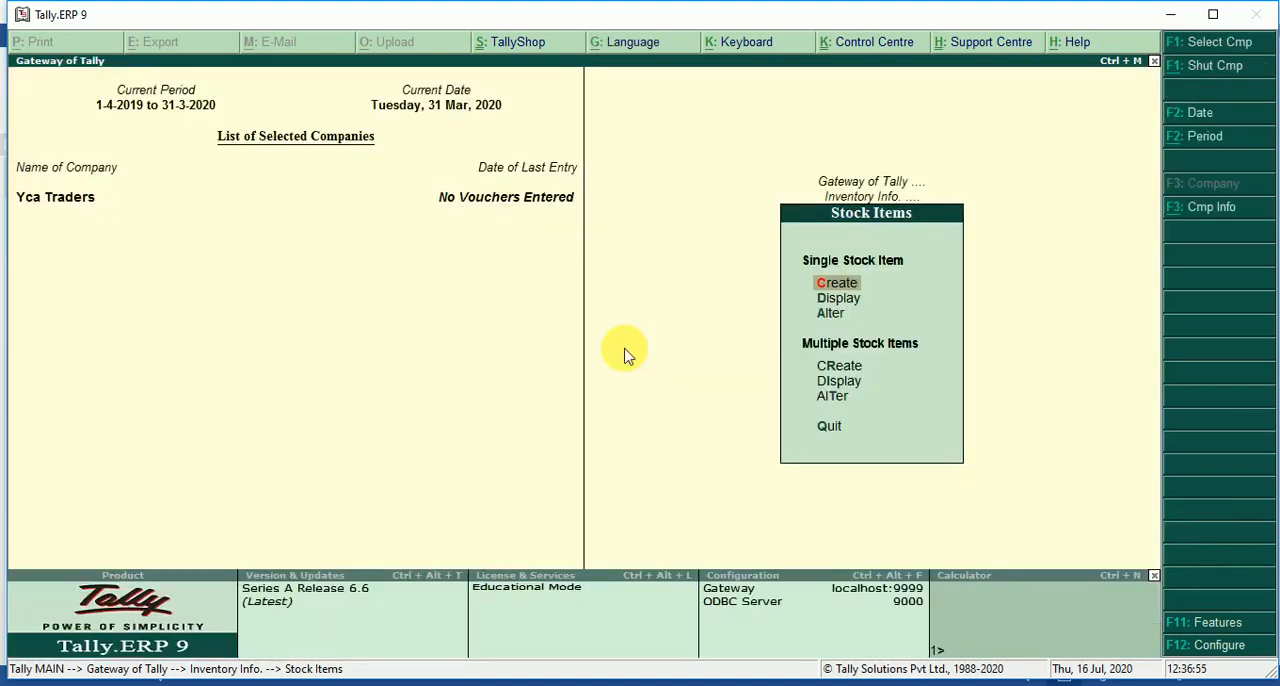
key(Escape)
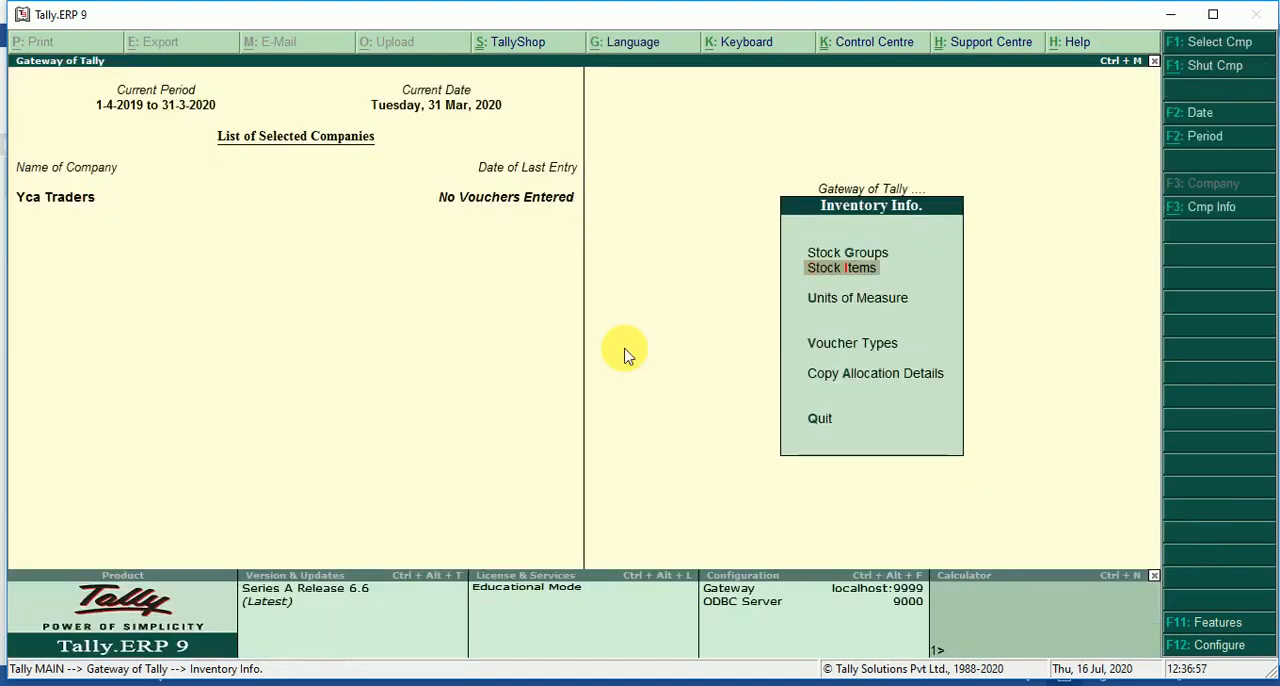
key(Up)
key(Down)
key(Down)
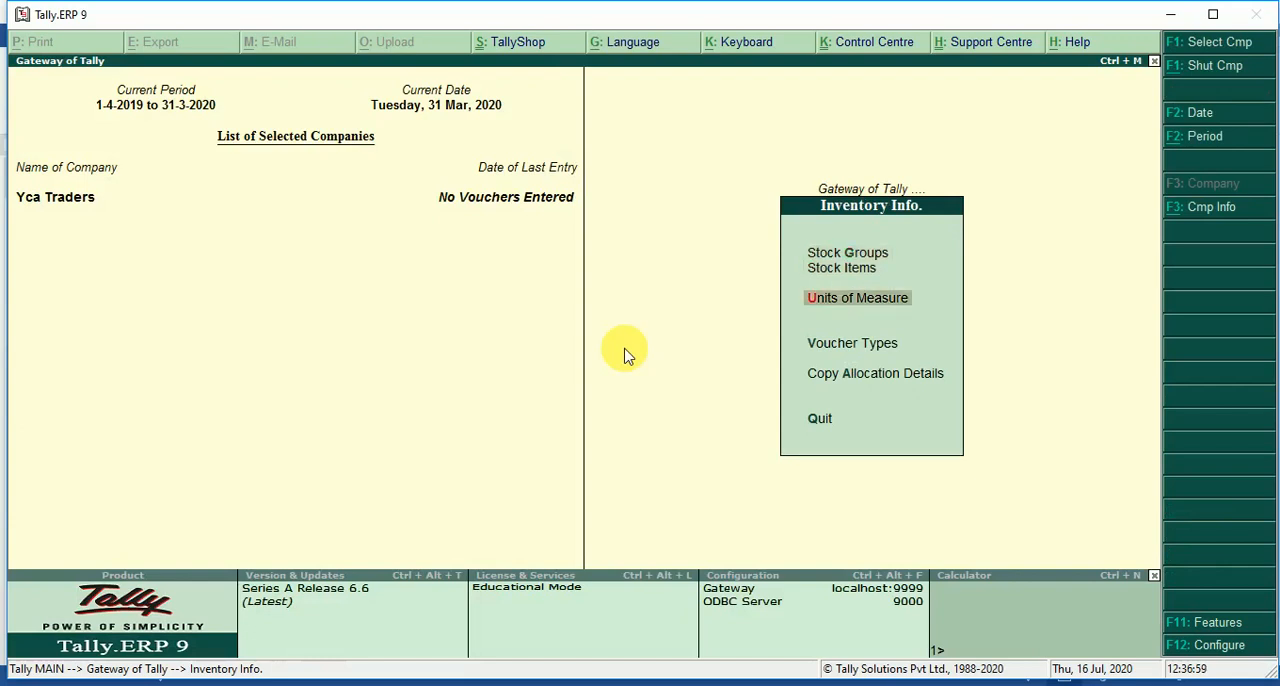
key(Up)
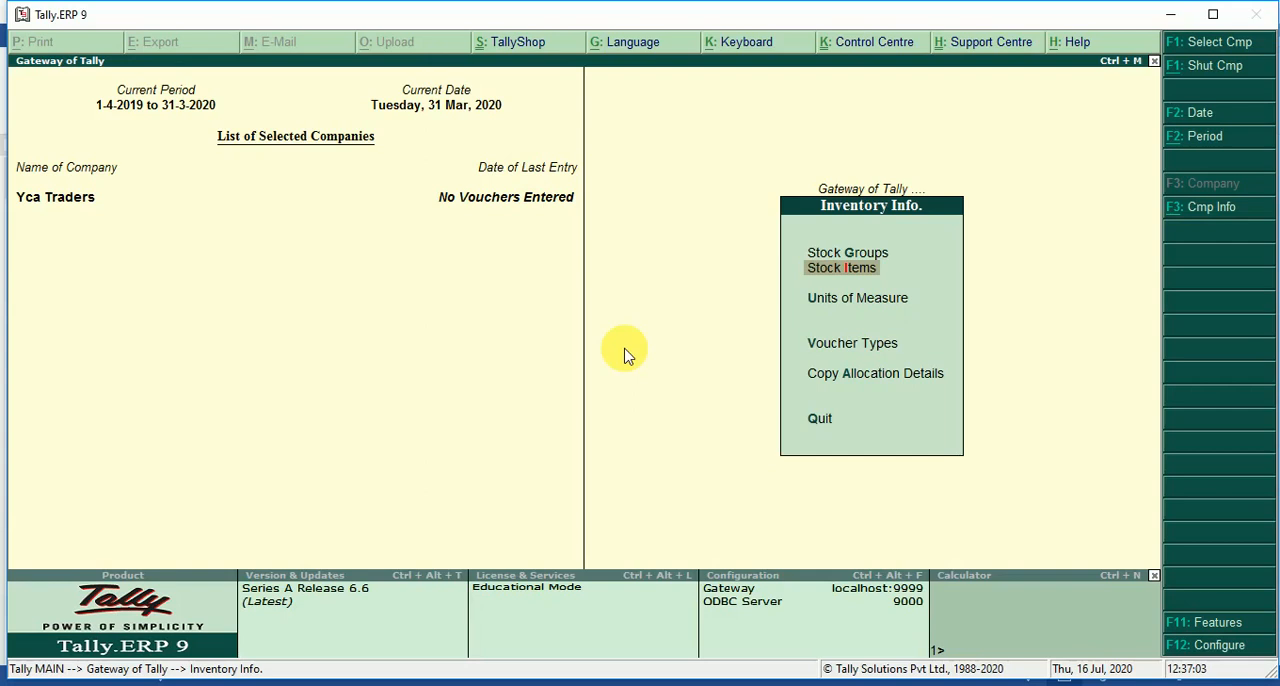
Return to the Gateway of Tally and open a new purchase accounting voucher in item invoice mode.
key(Escape)
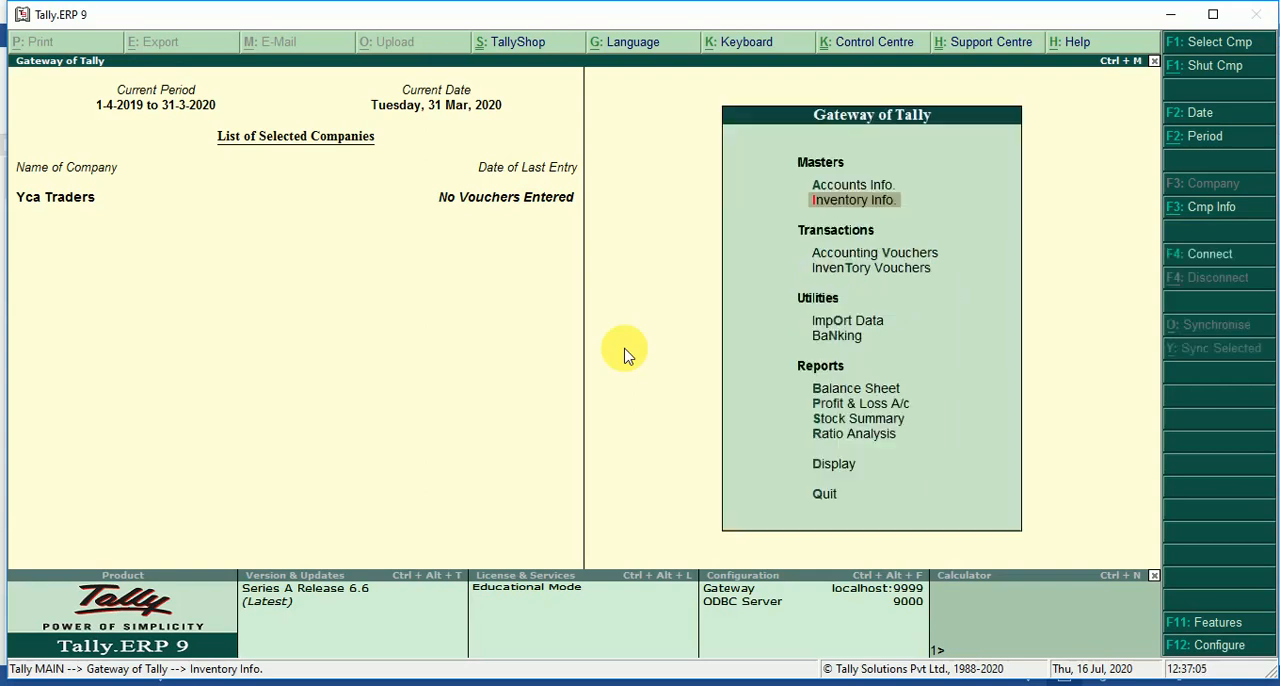
key(Down)
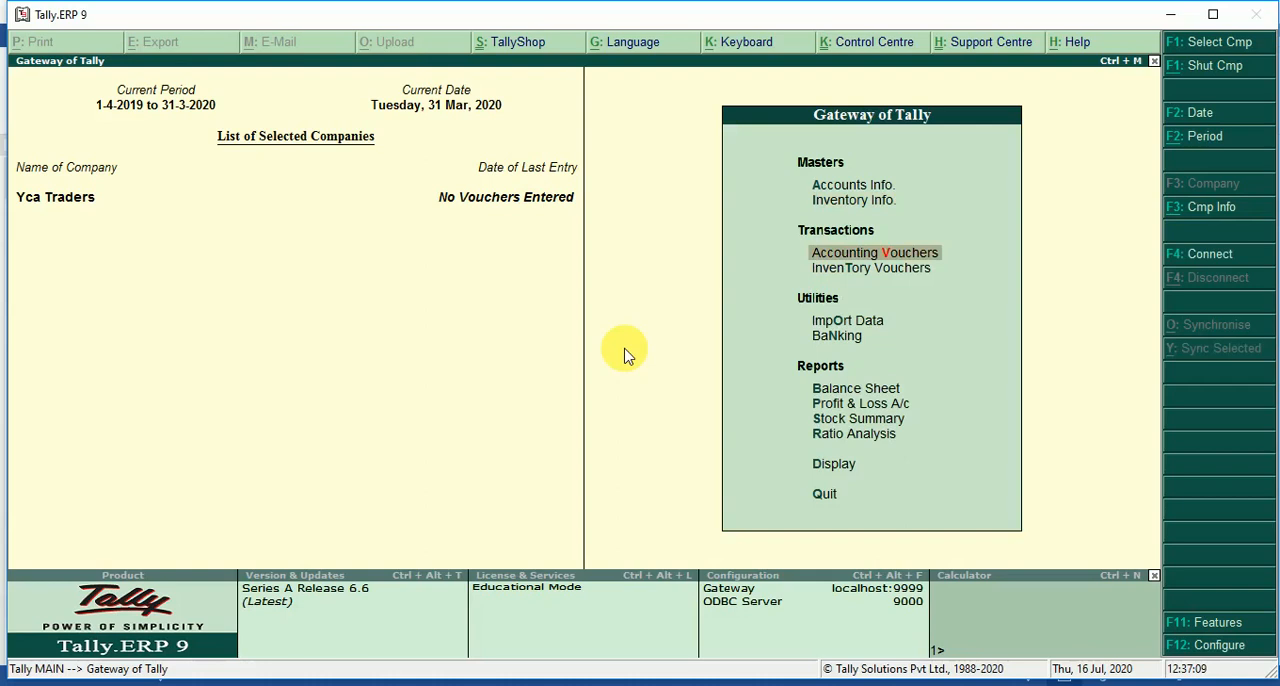
key(Return)
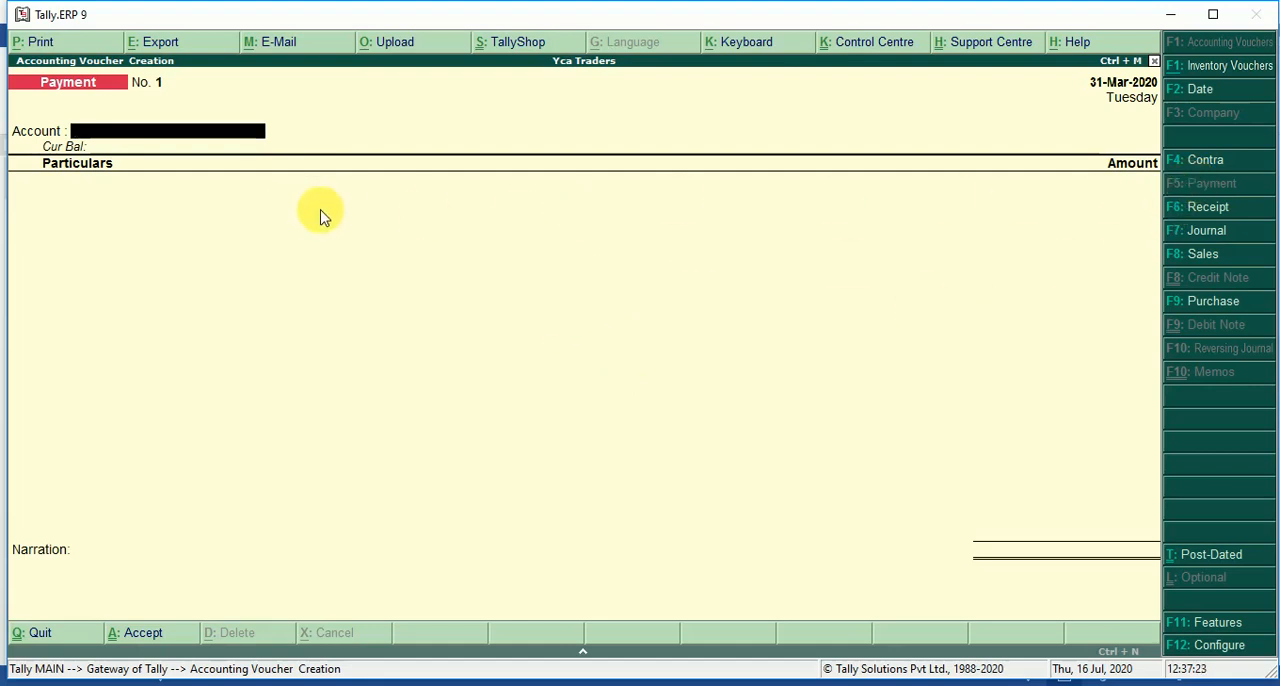
click(1198, 300)
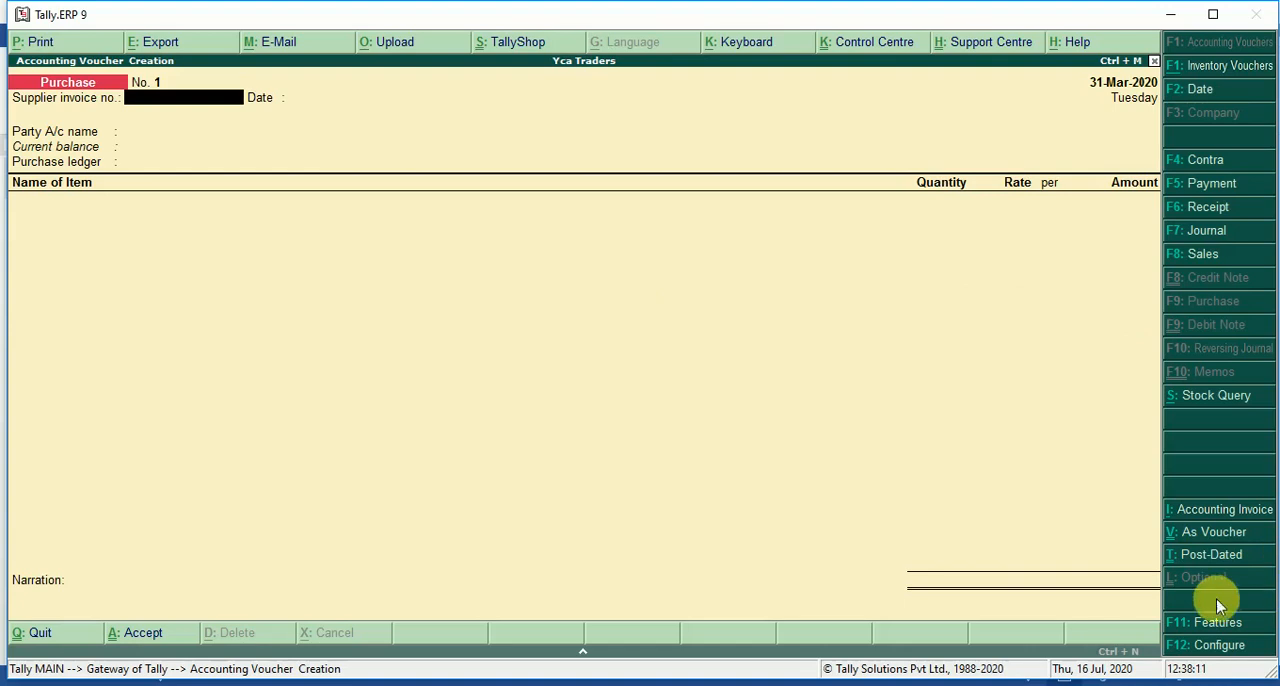
click(1207, 543)
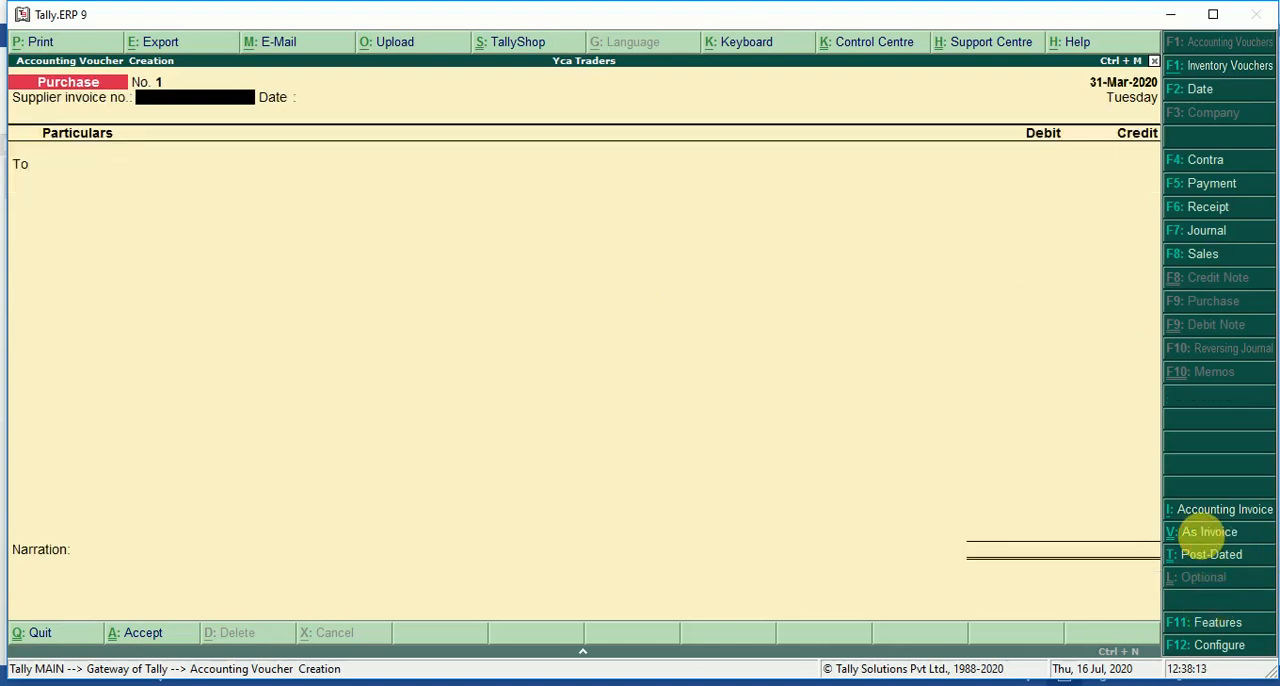
click(1205, 543)
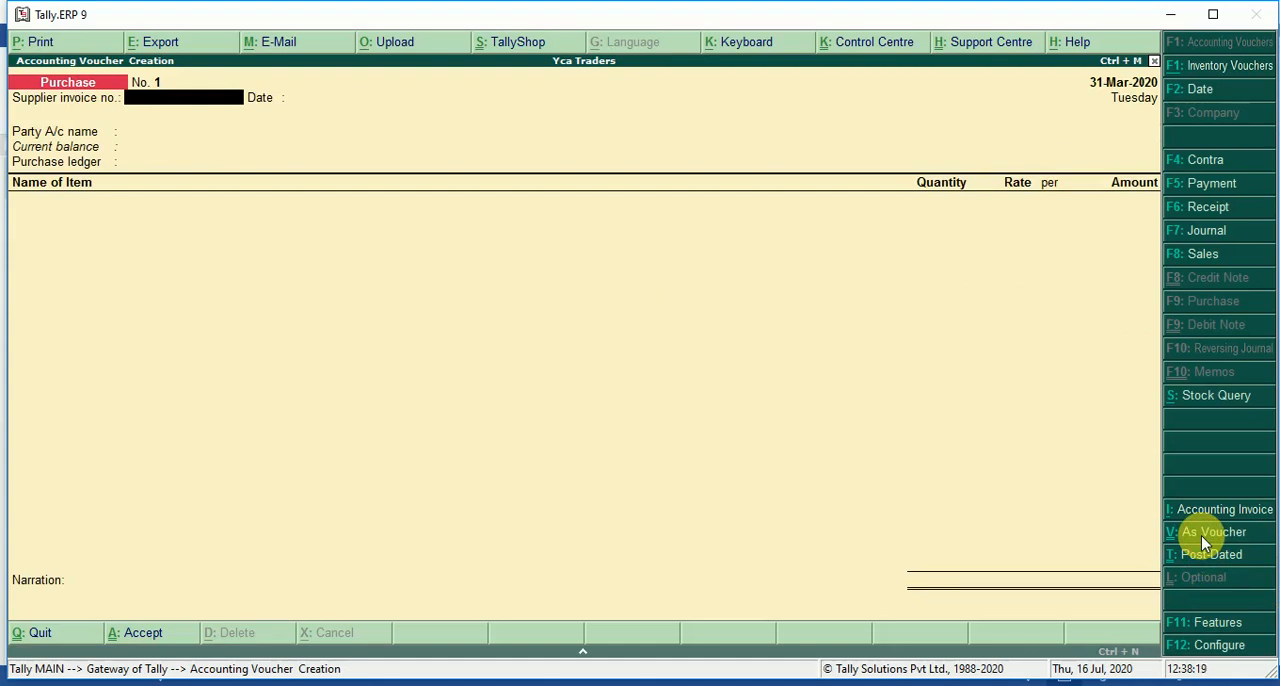
Switch to the inventory problems document in Word, read the quantities and rates of the first purchase transaction, and return to Tally.ERP 9.
key(alt+Tab)
key(alt+Tab)
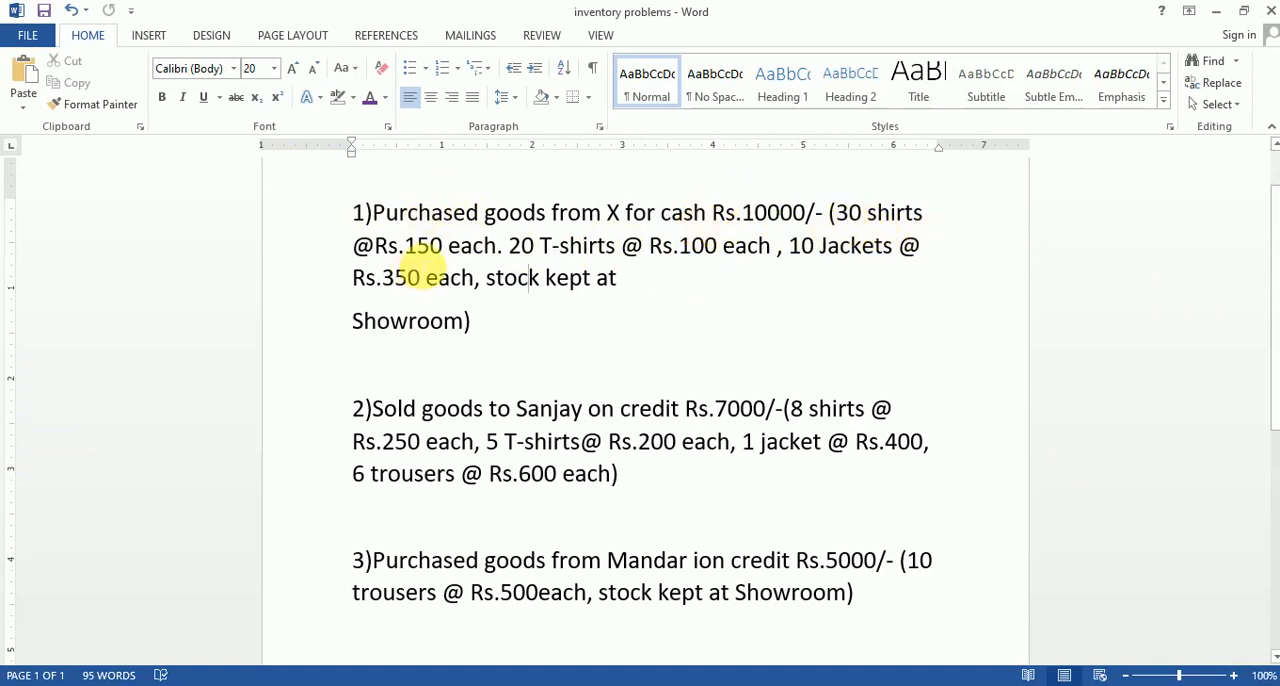
double_click(423, 245)
click(586, 328)
double_click(521, 245)
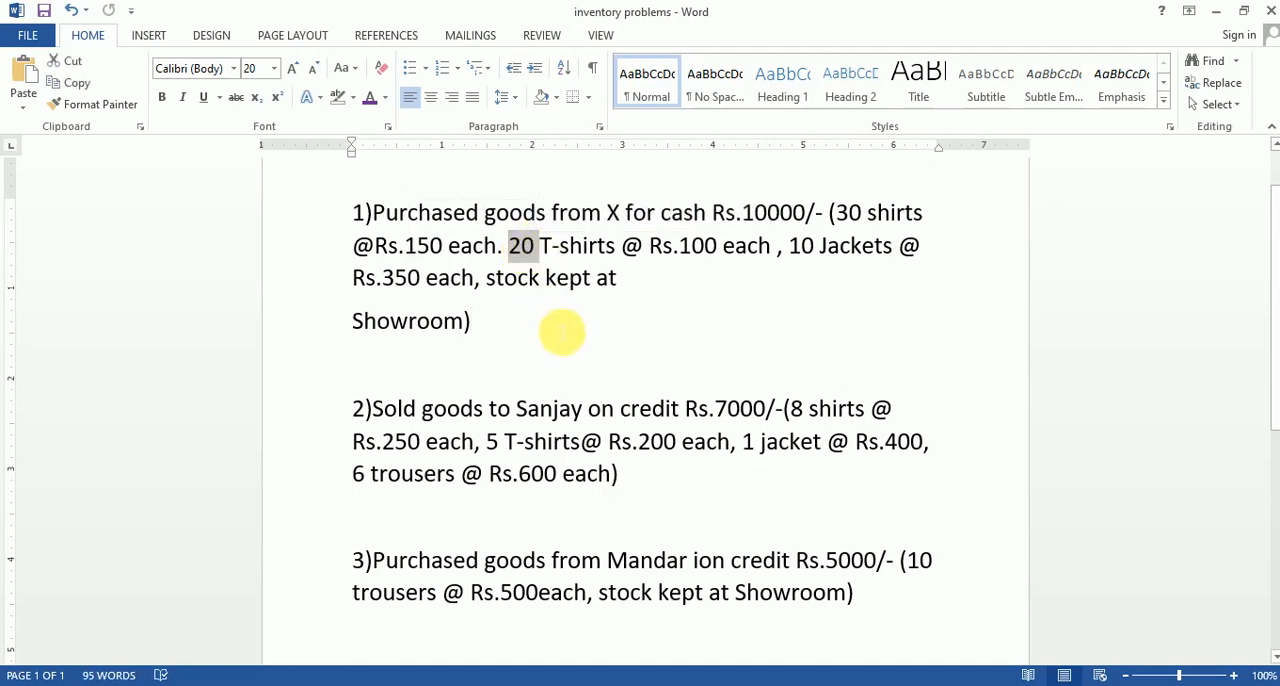
click(717, 252)
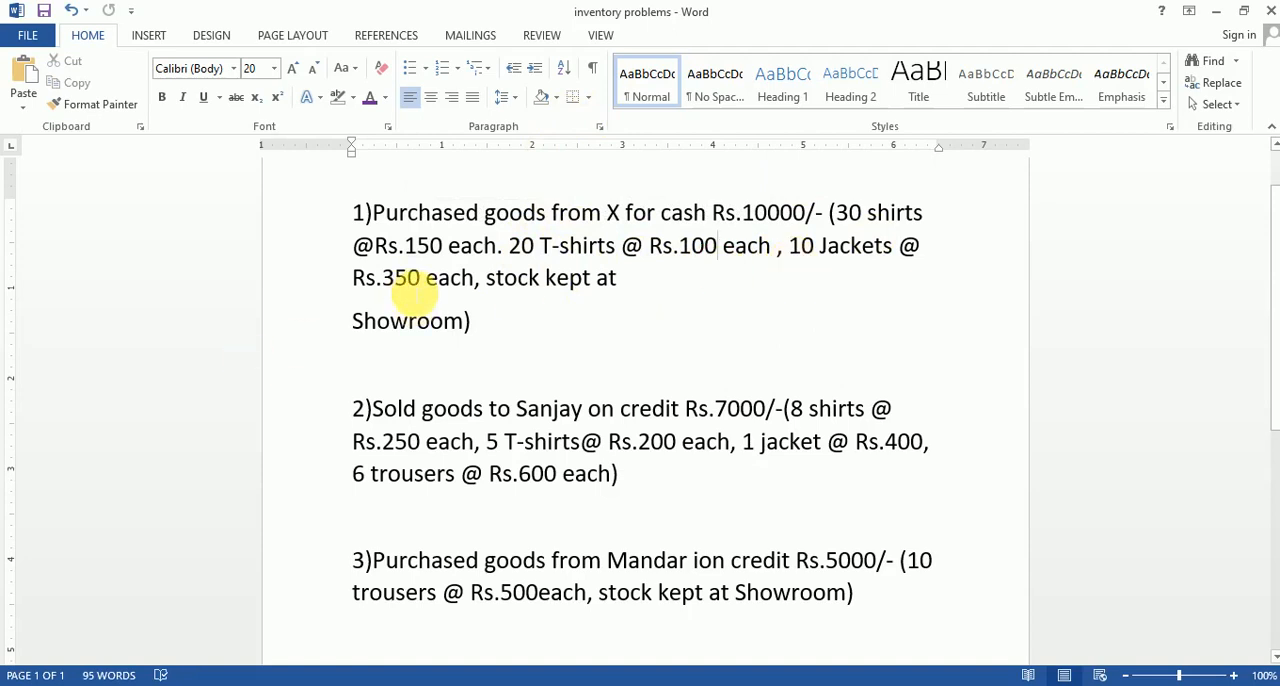
key(alt+Tab)
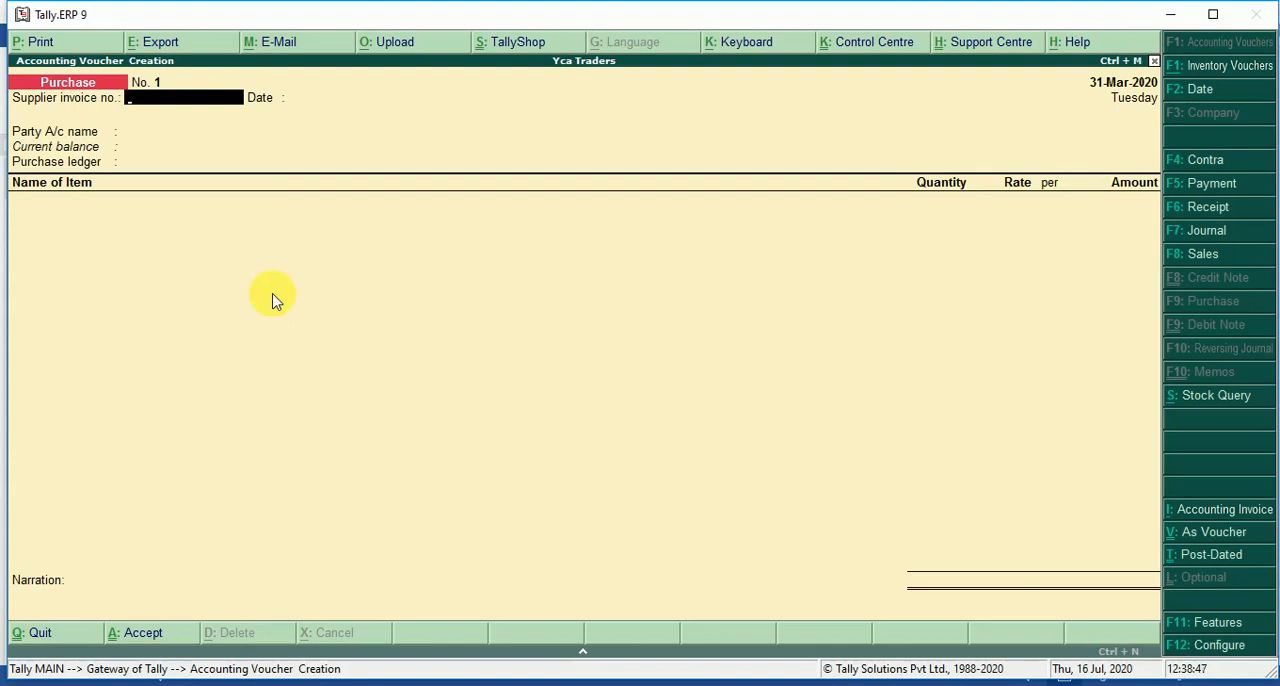
Enter supplier invoice number 101 dated 31-Mar-2020, with Cash as the party account and Purchase A/c as the purchase ledger.
text(101)
key(Return)
key(Return)
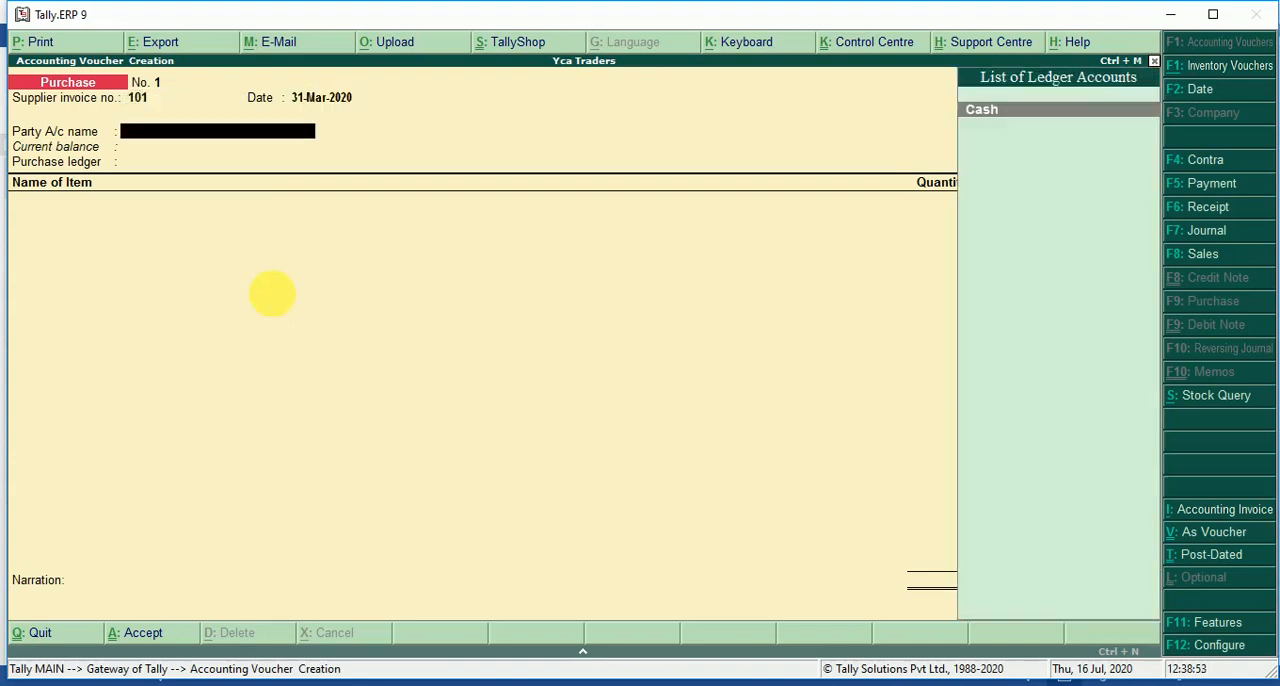
key(Return)
key(Return)
key(Return)
key(Return)
key(Return)
key(Return)
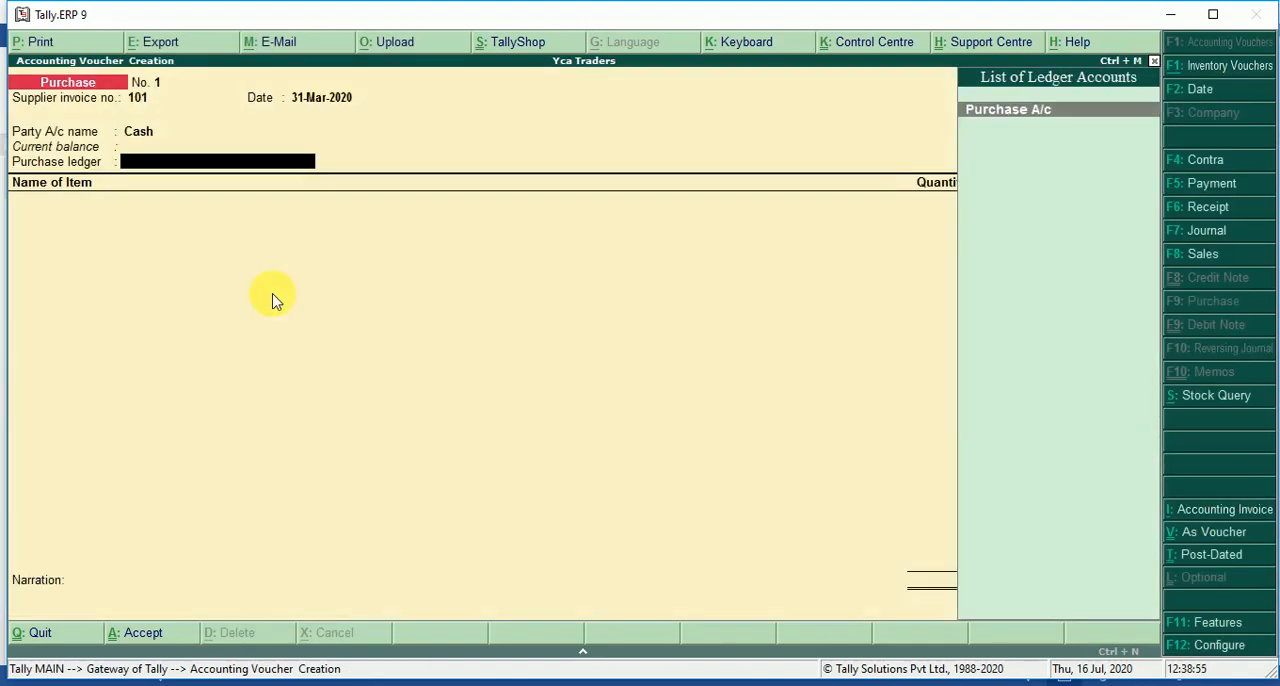
key(Return)
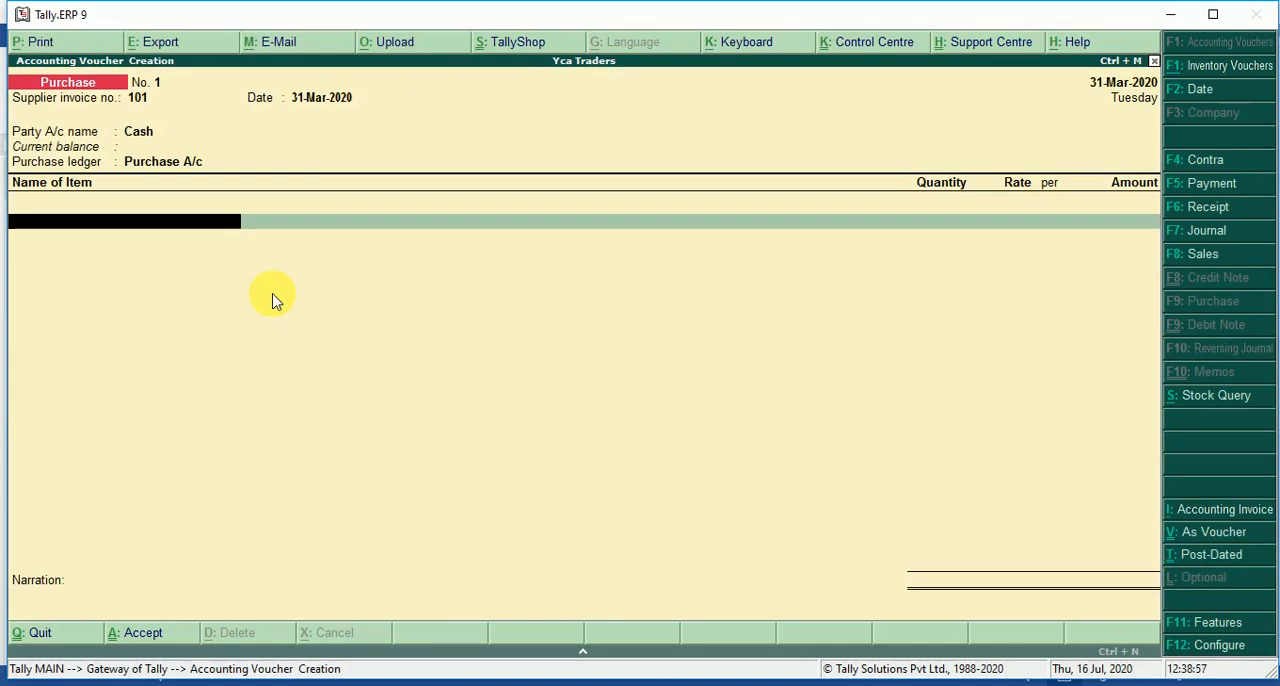
Add the item Shirts to the purchase voucher with quantity 30 nos at a rate of 150 per nos.
text(S)
key(Return)
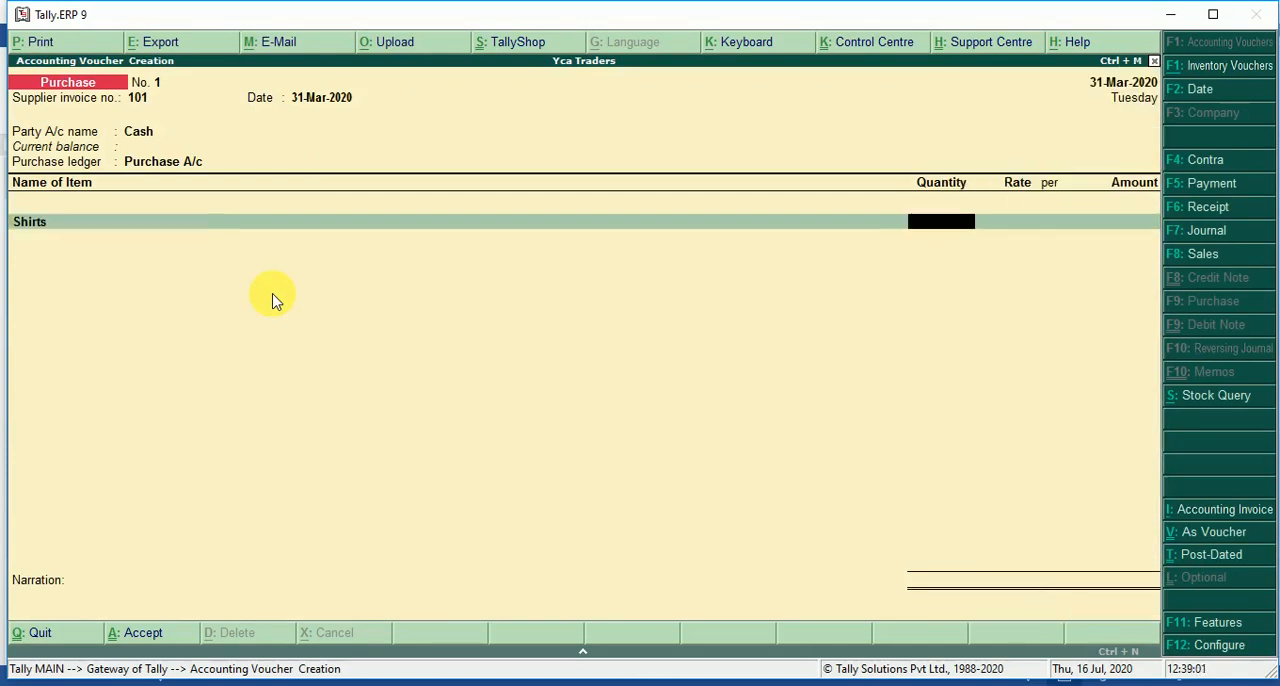
text(30)
key(Return)
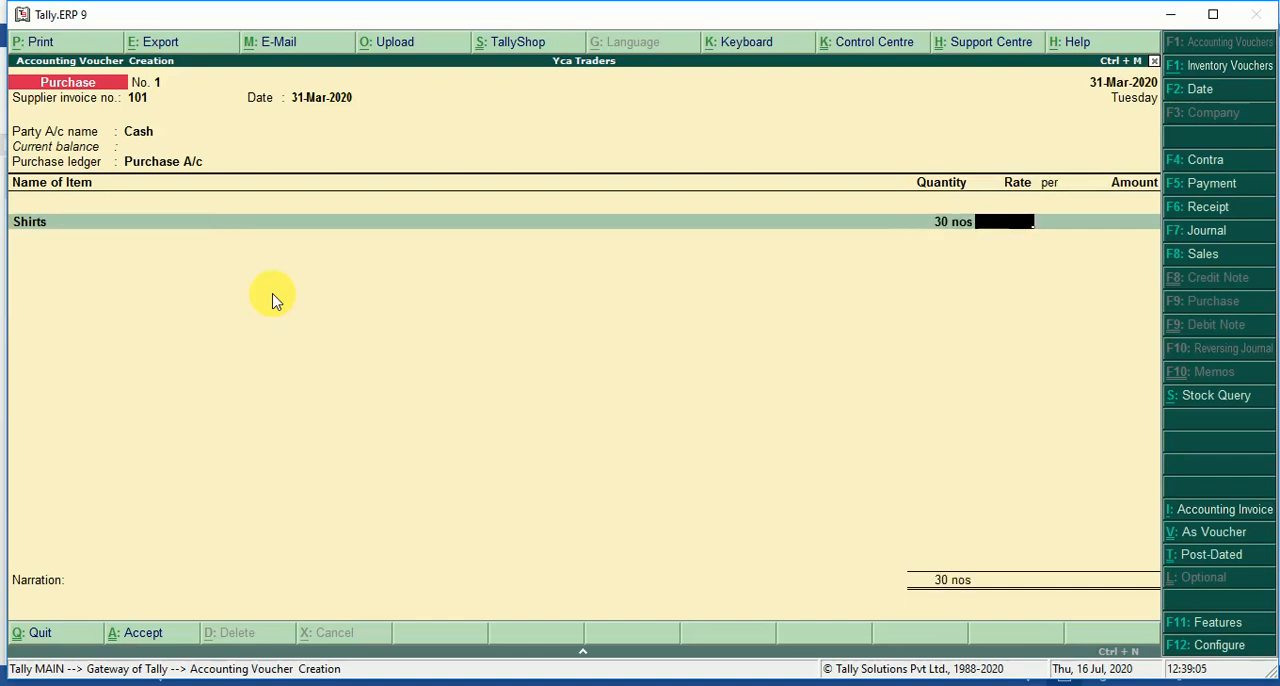
text(150)
key(Return)
key(Return)
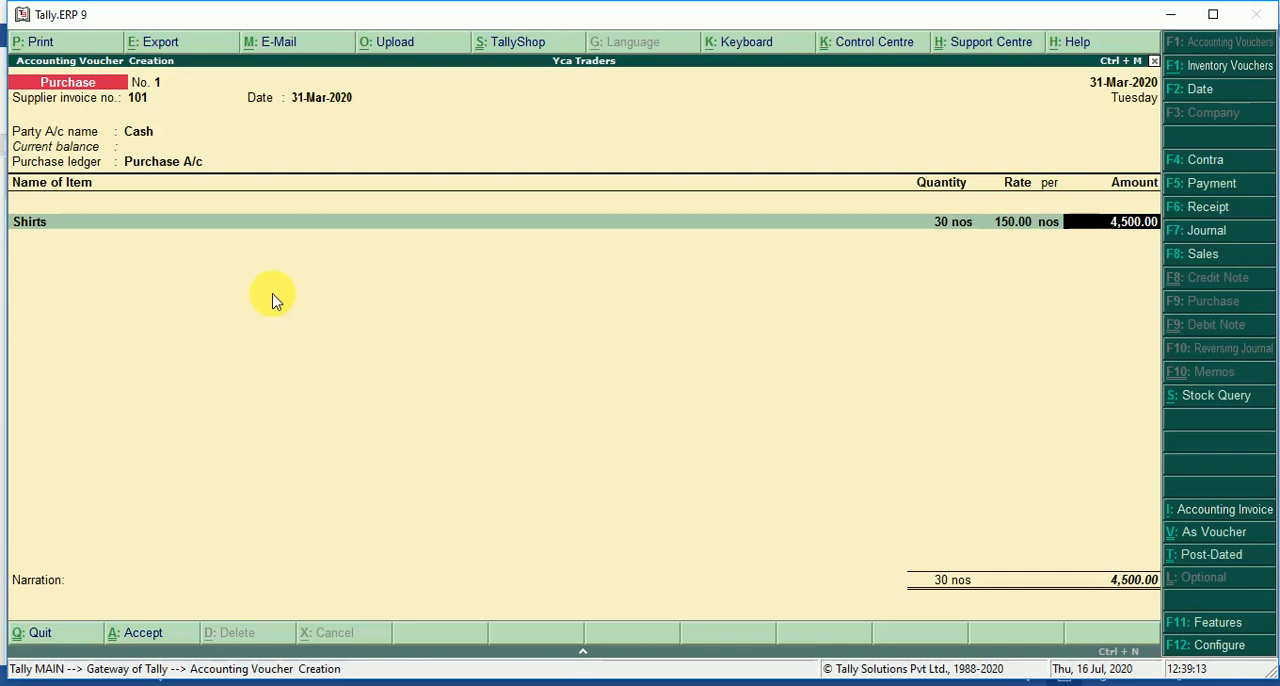
key(Return)
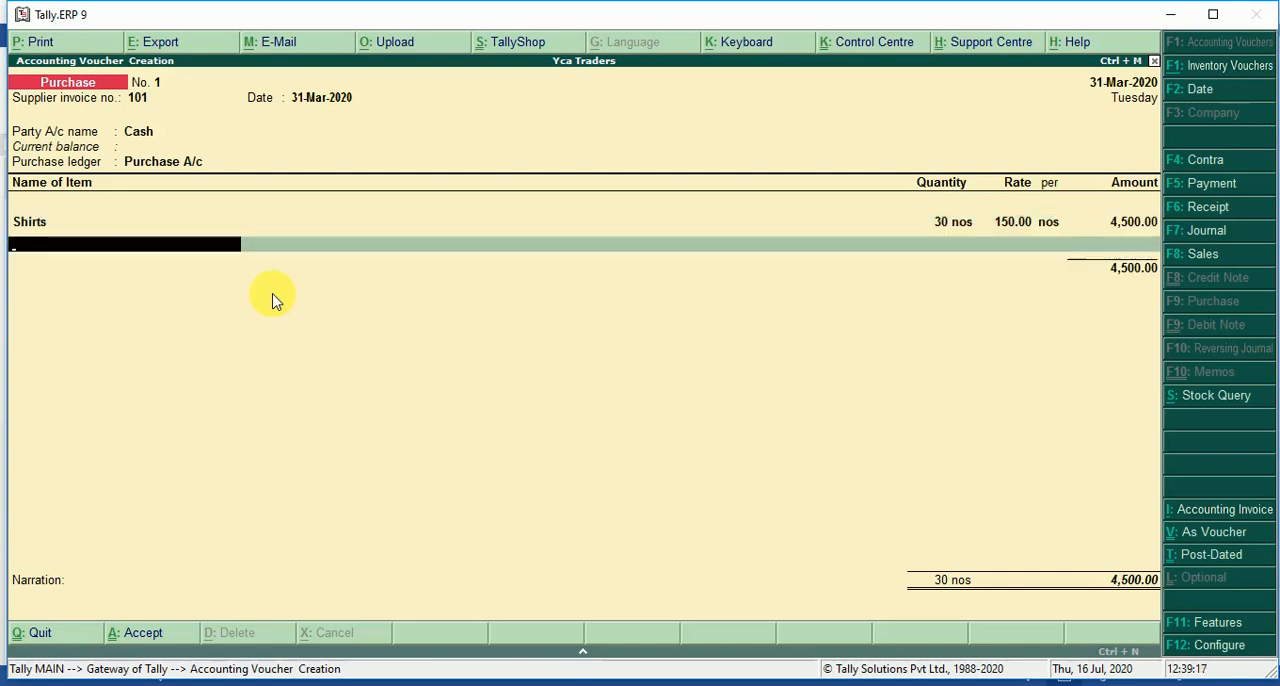
Add the item T-Shirts with quantity 20 nos at a rate of 100 per nos, checking the figures in the Word document.
text(T-Shirts)
key(Return)
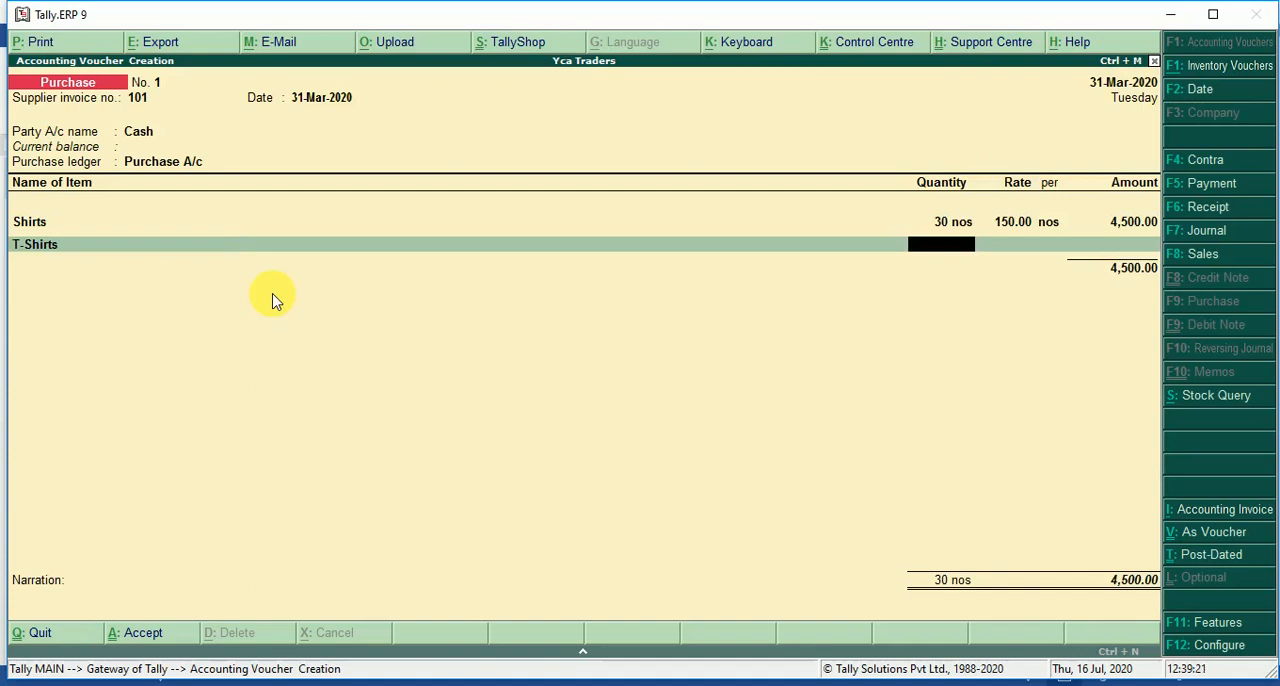
key(alt+Tab)
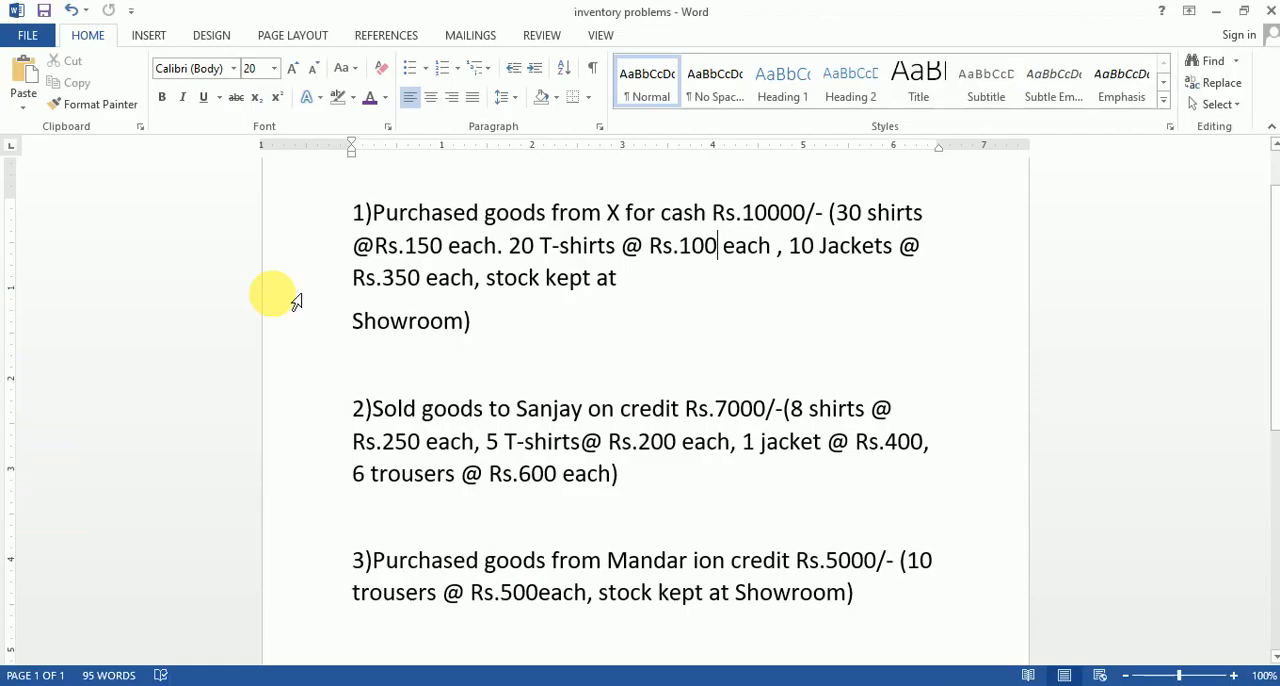
key(alt+Tab)
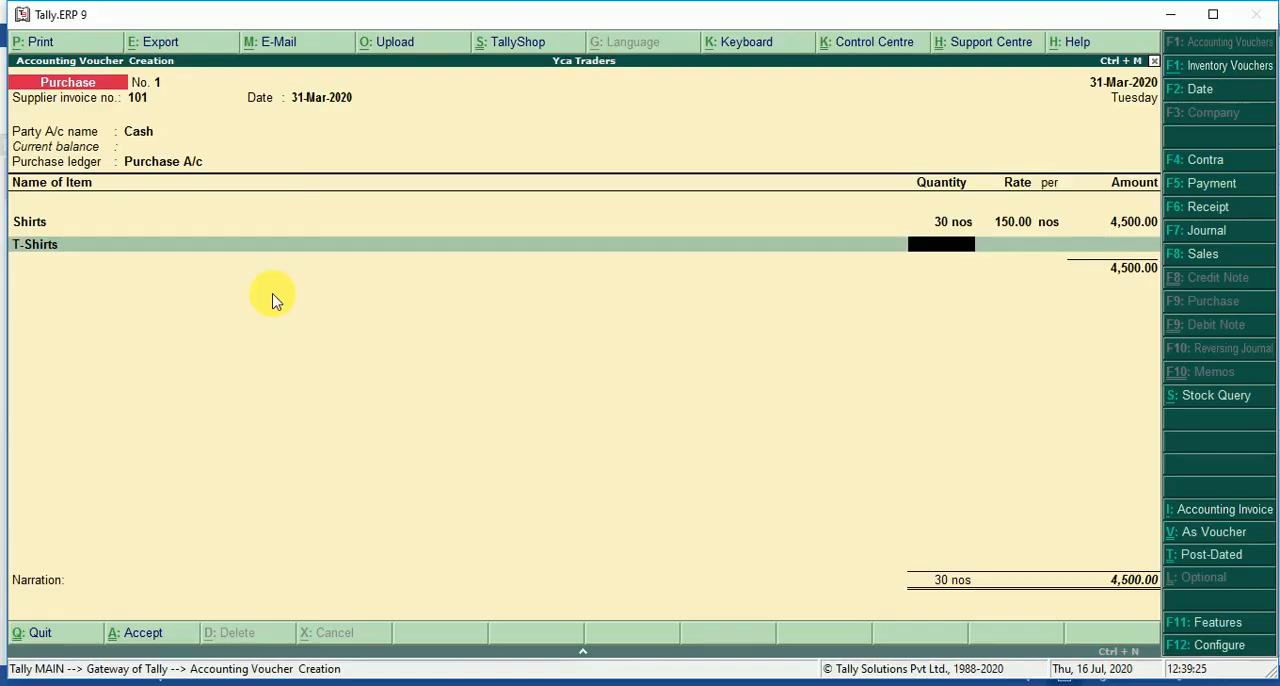
text(20)
key(Return)
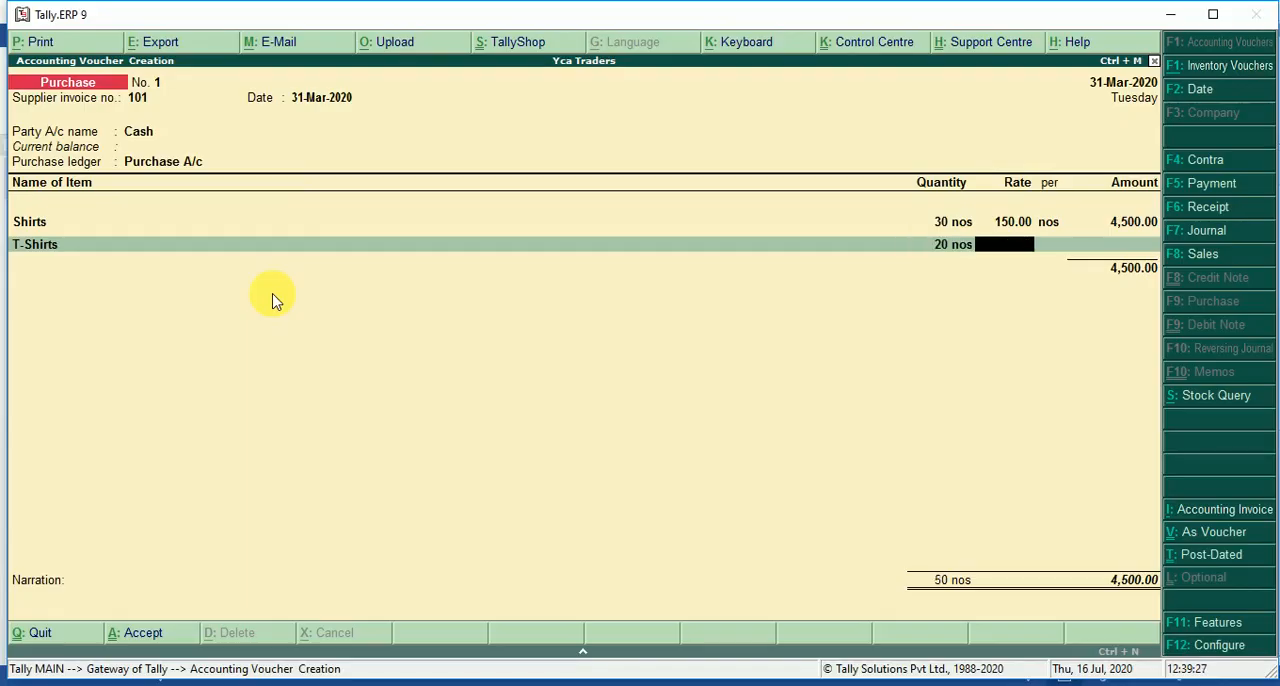
text(100)
key(Return)
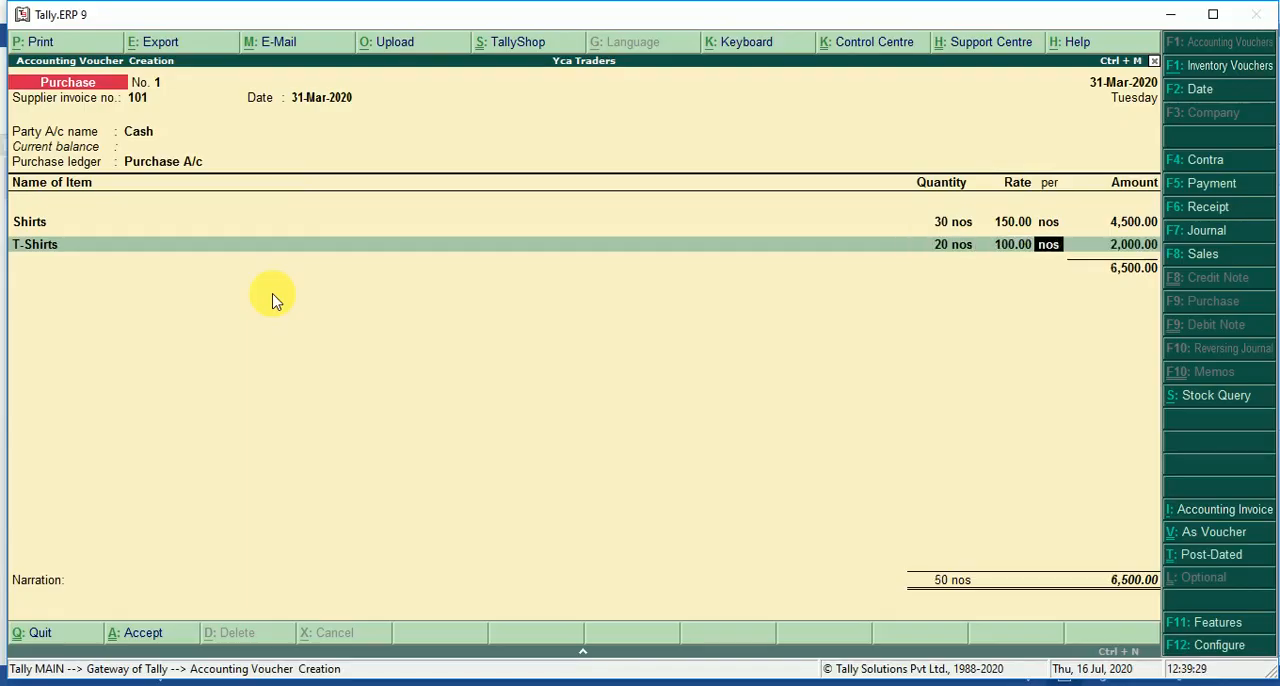
key(Return)
key(Return)
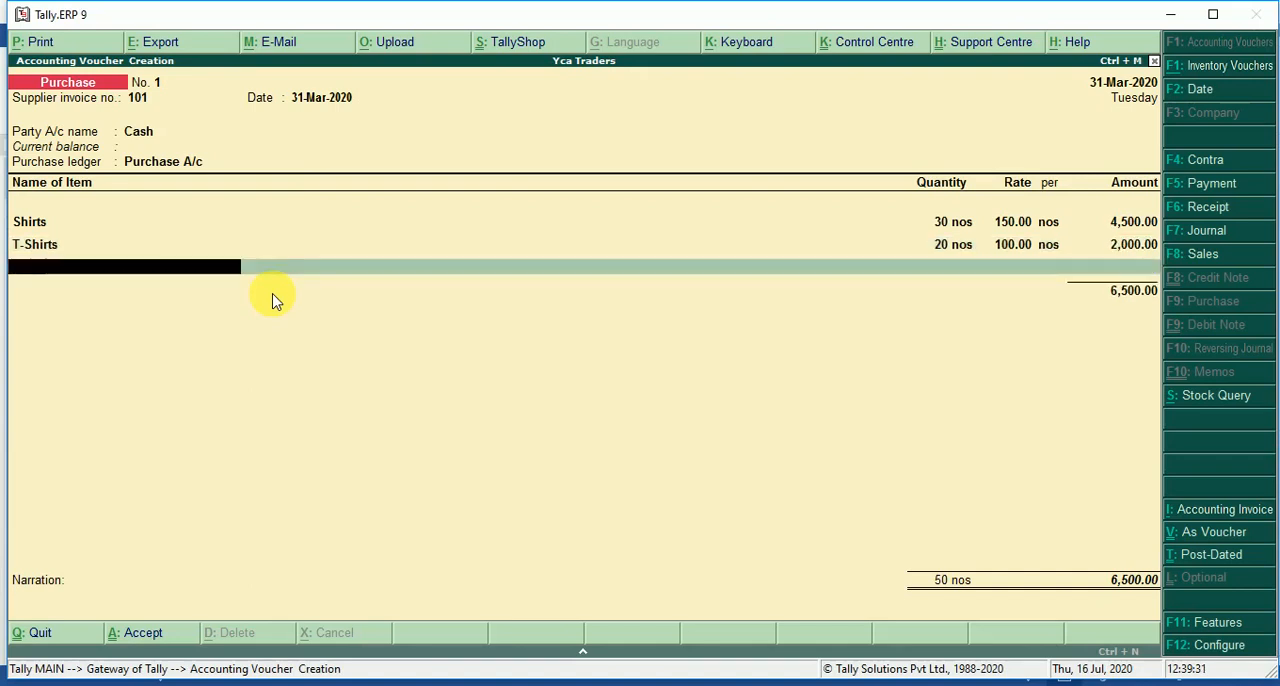
Add the item Jackets to the purchase voucher with quantity 10 nos at a rate of 350 per nos.
text(S)
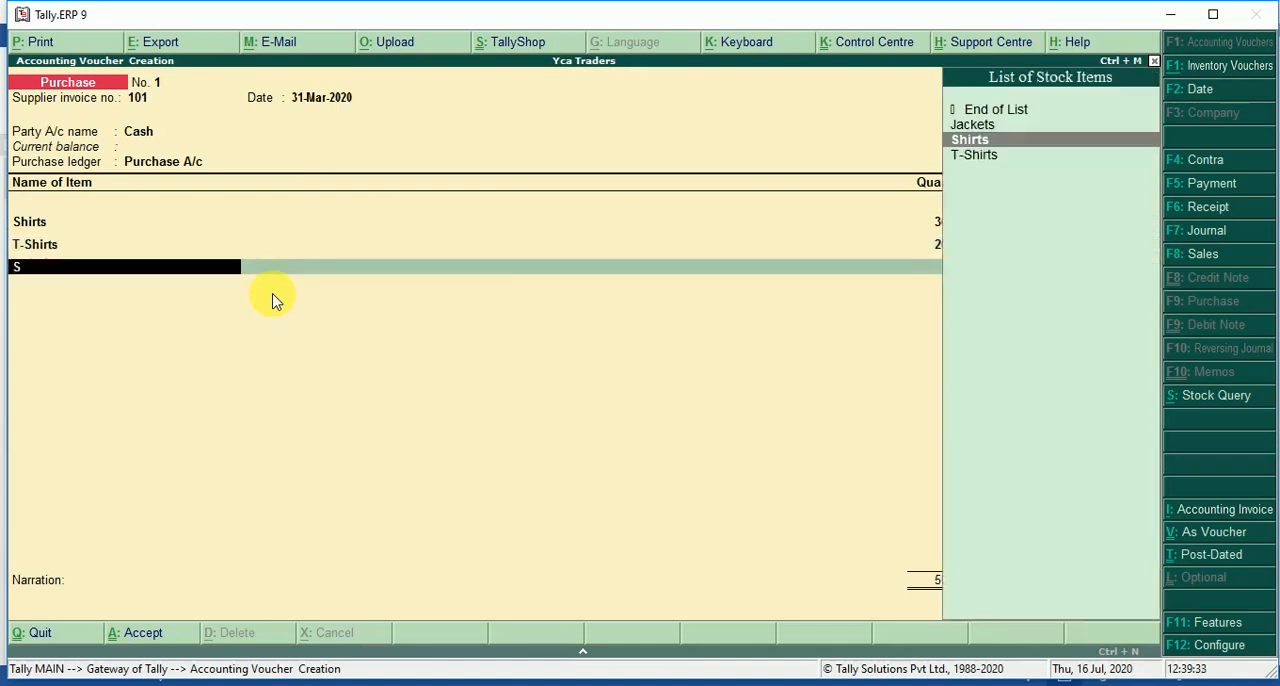
key(Up)
key(Return)
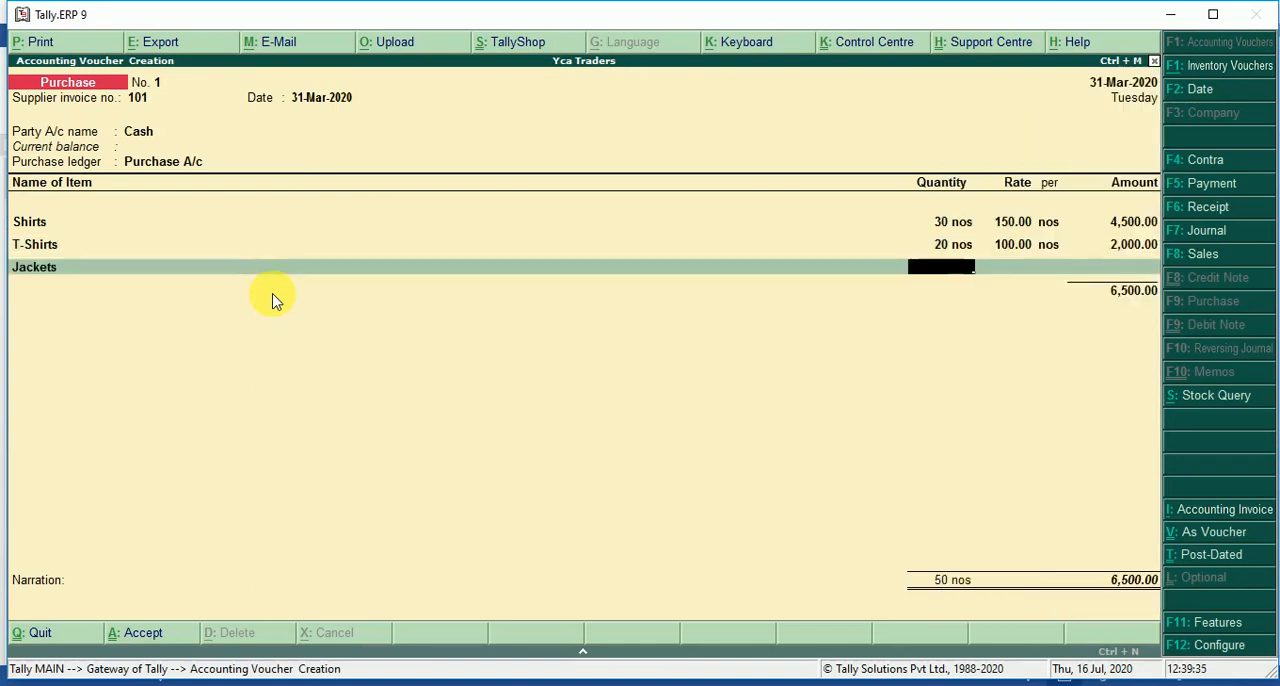
text(10)
key(Return)
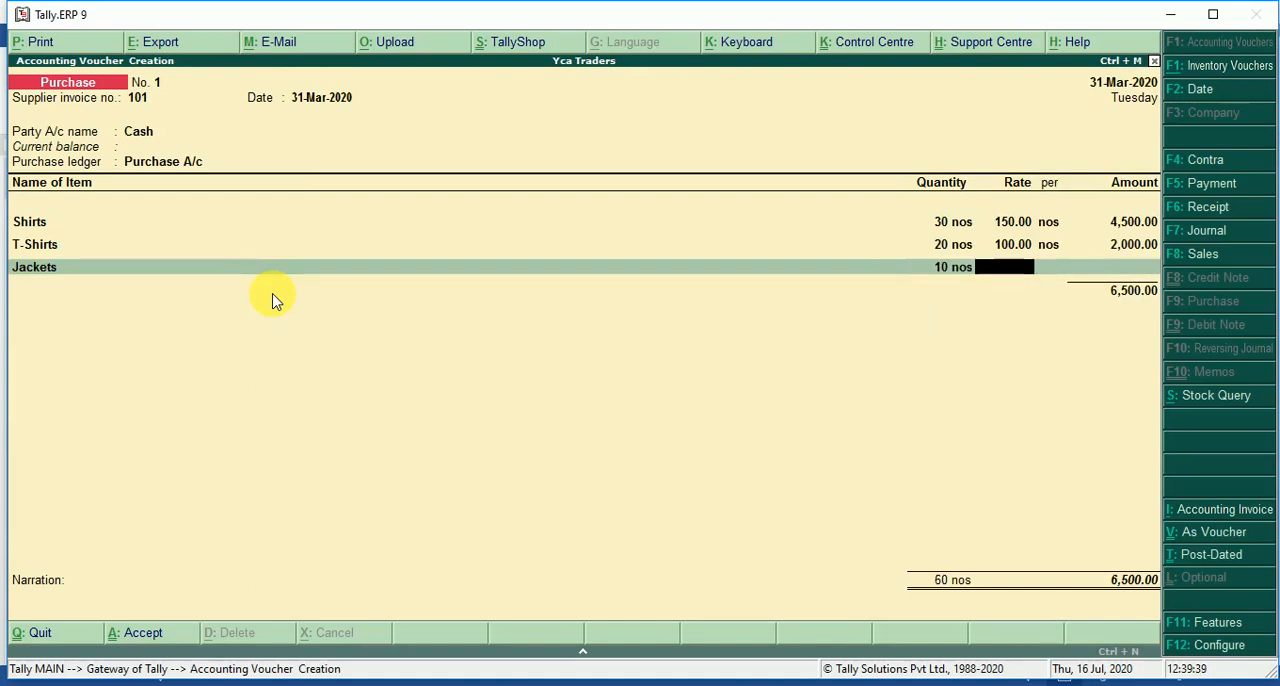
text(350)
key(Return)
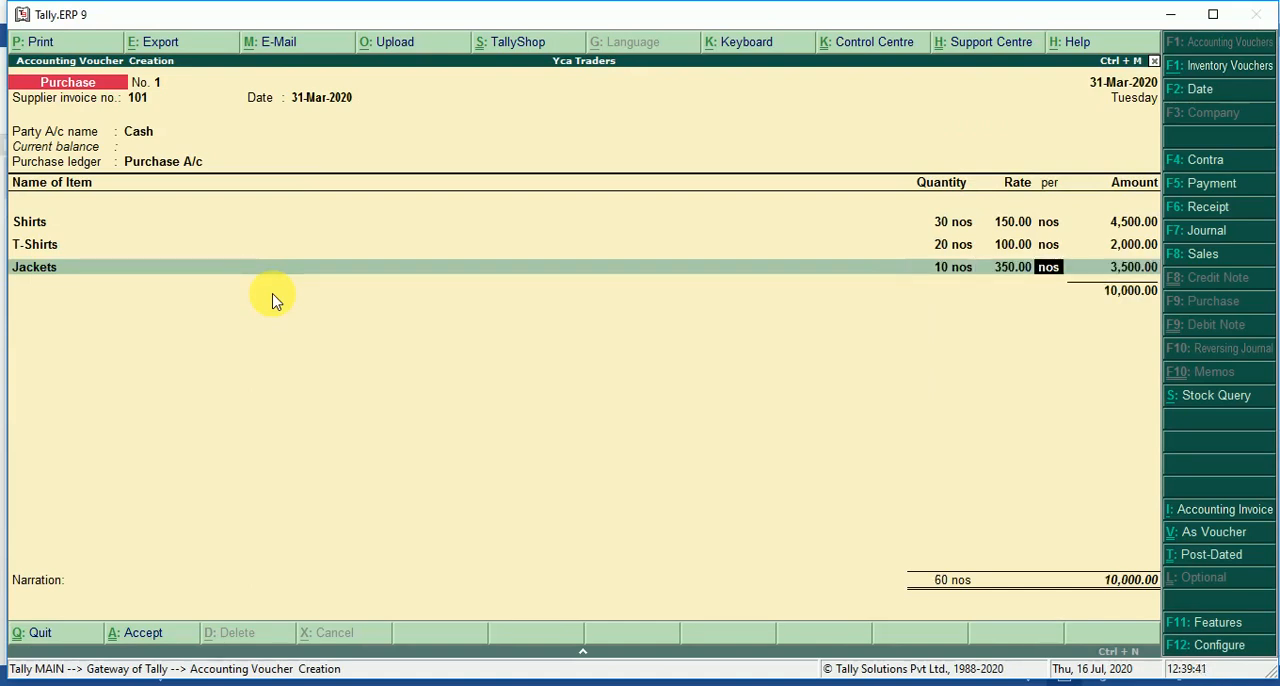
key(Return)
End the item list, check the voucher against the Word document, save it without a narration, and return to the Gateway of Tally.
key(Return)
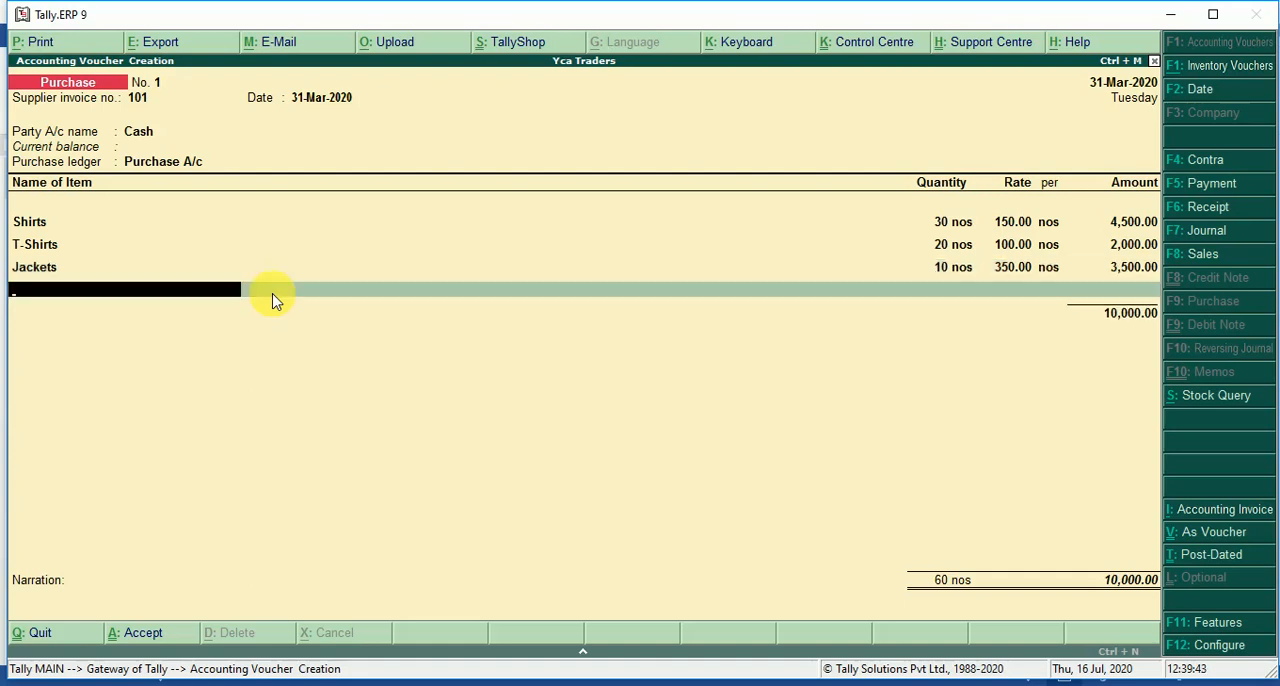
key(Return)
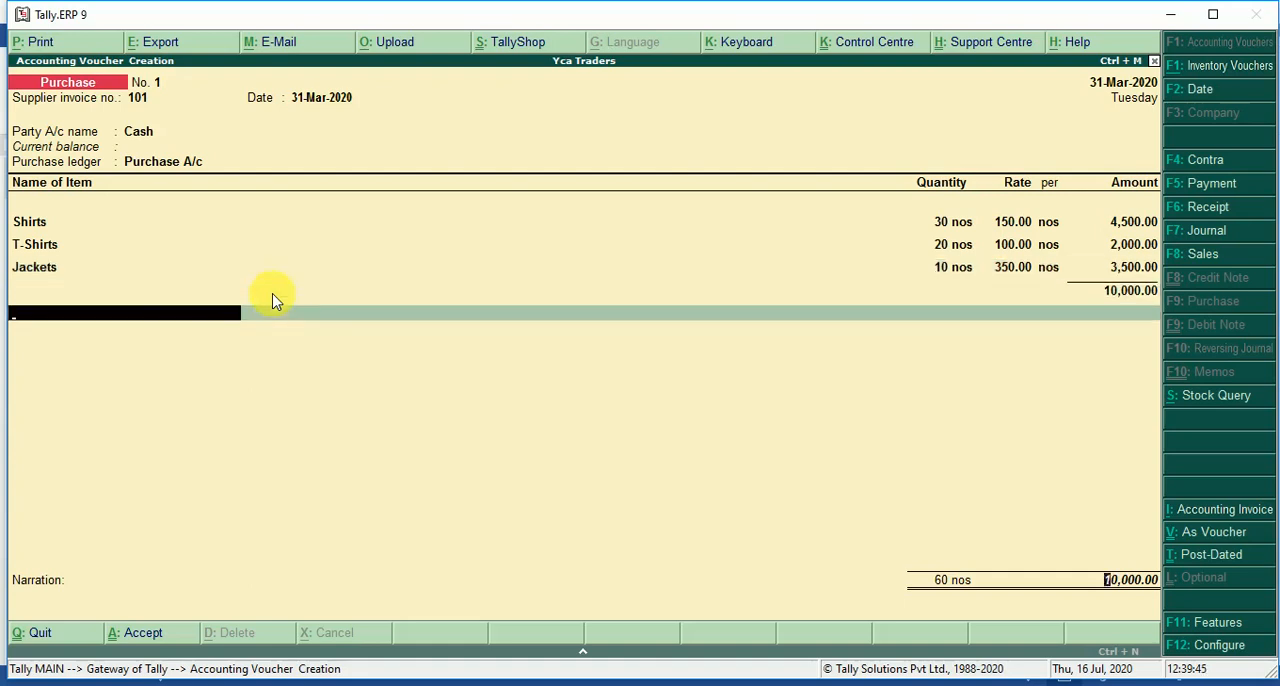
key(Return)
key(Return)
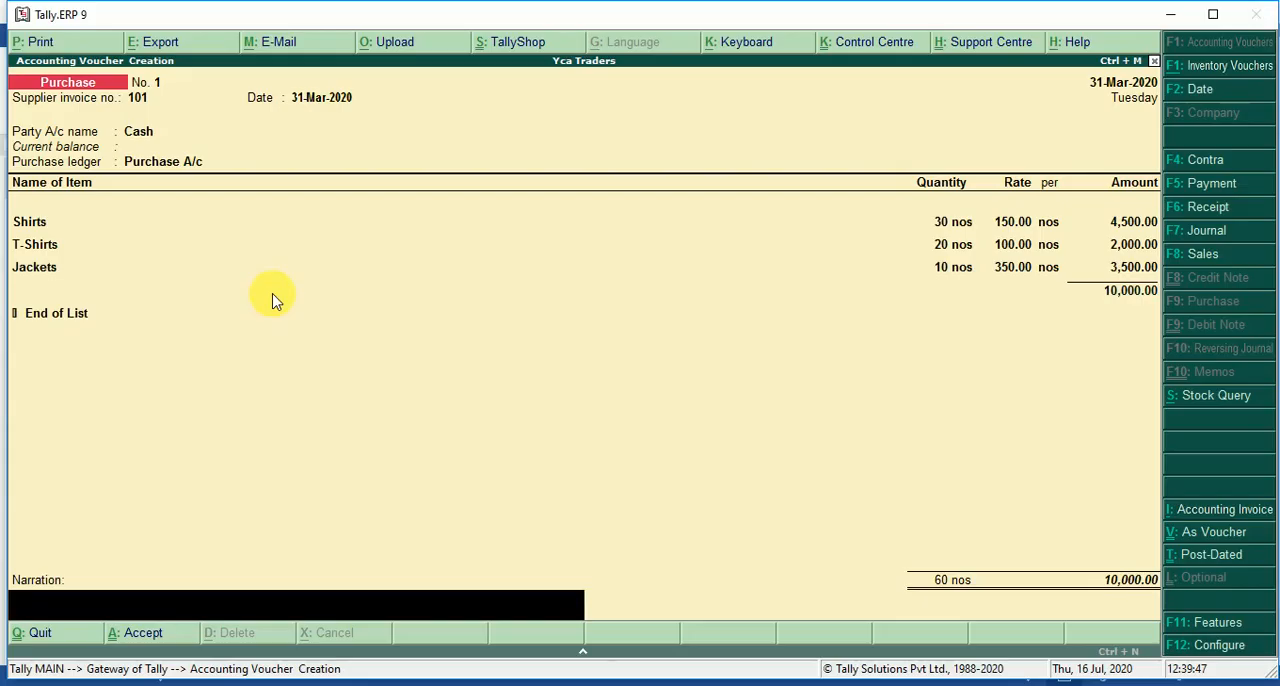
key(alt+Tab)
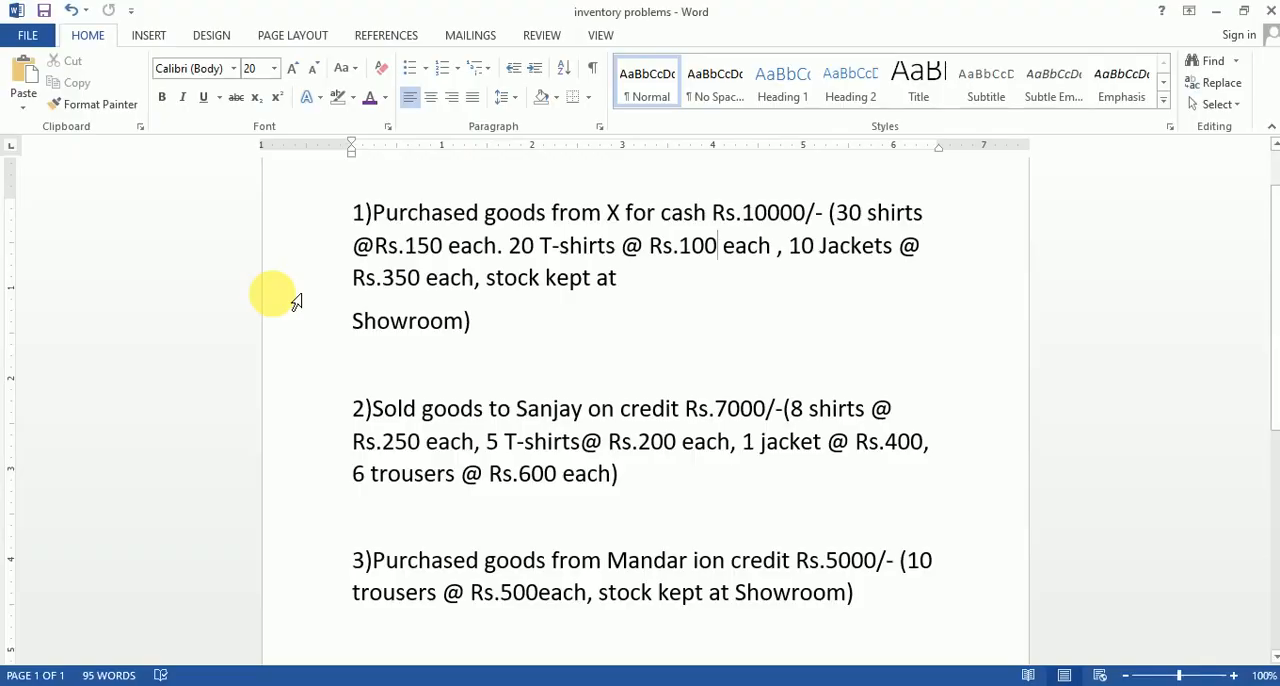
key(alt)
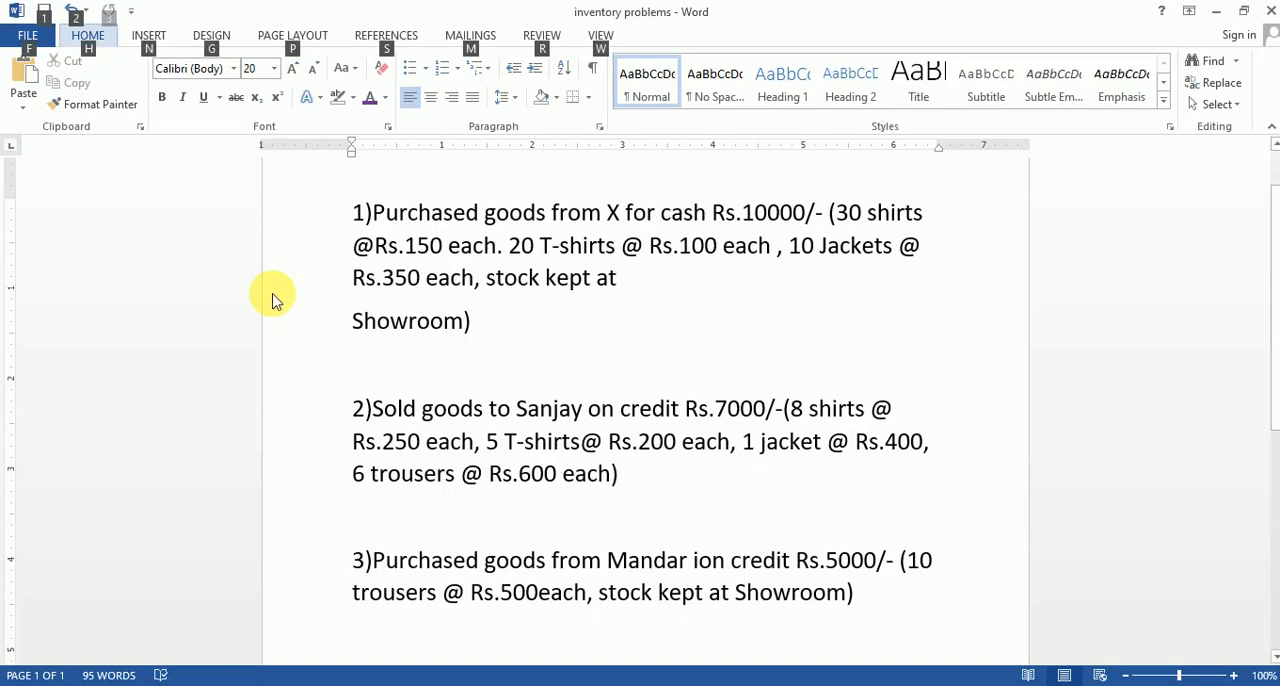
key(alt+Tab)
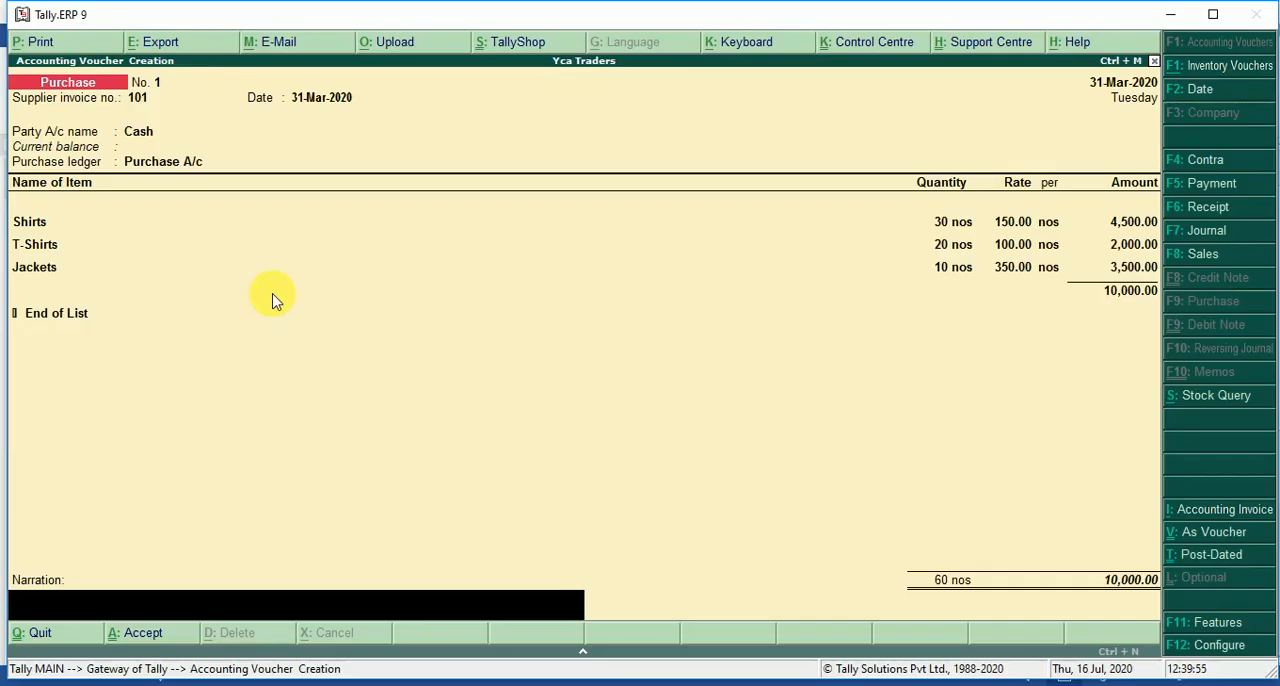
key(ctrl+a)
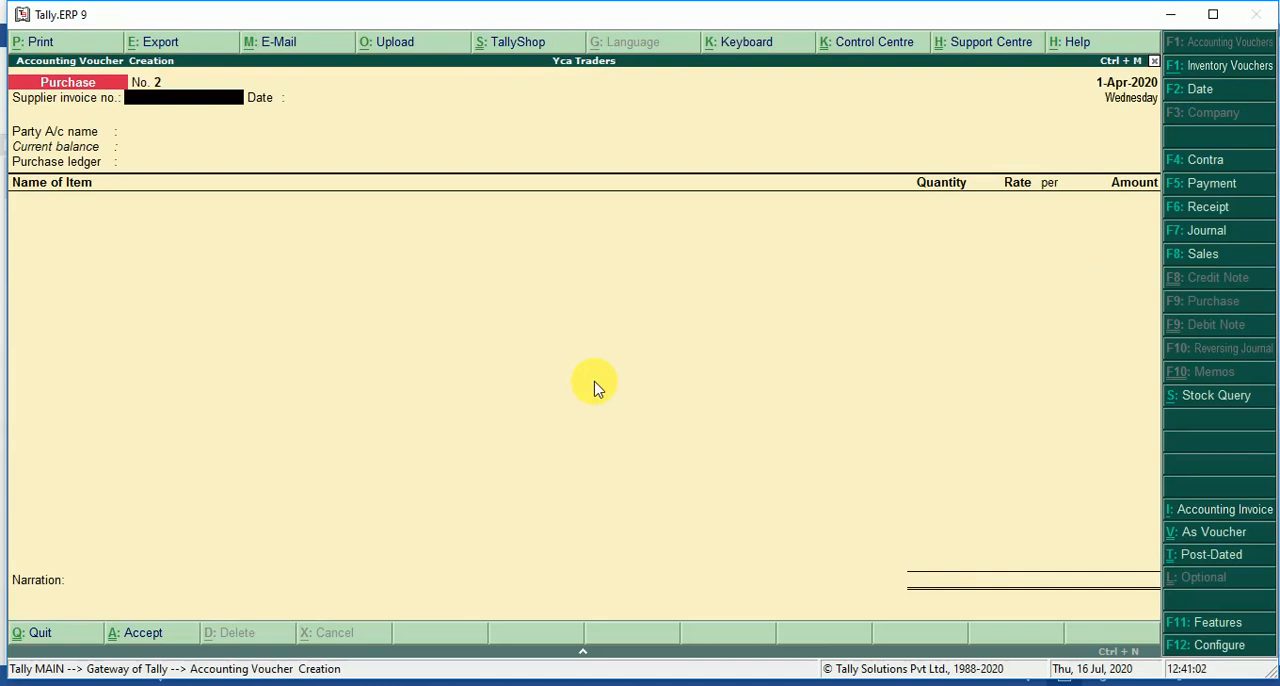
key(Escape)
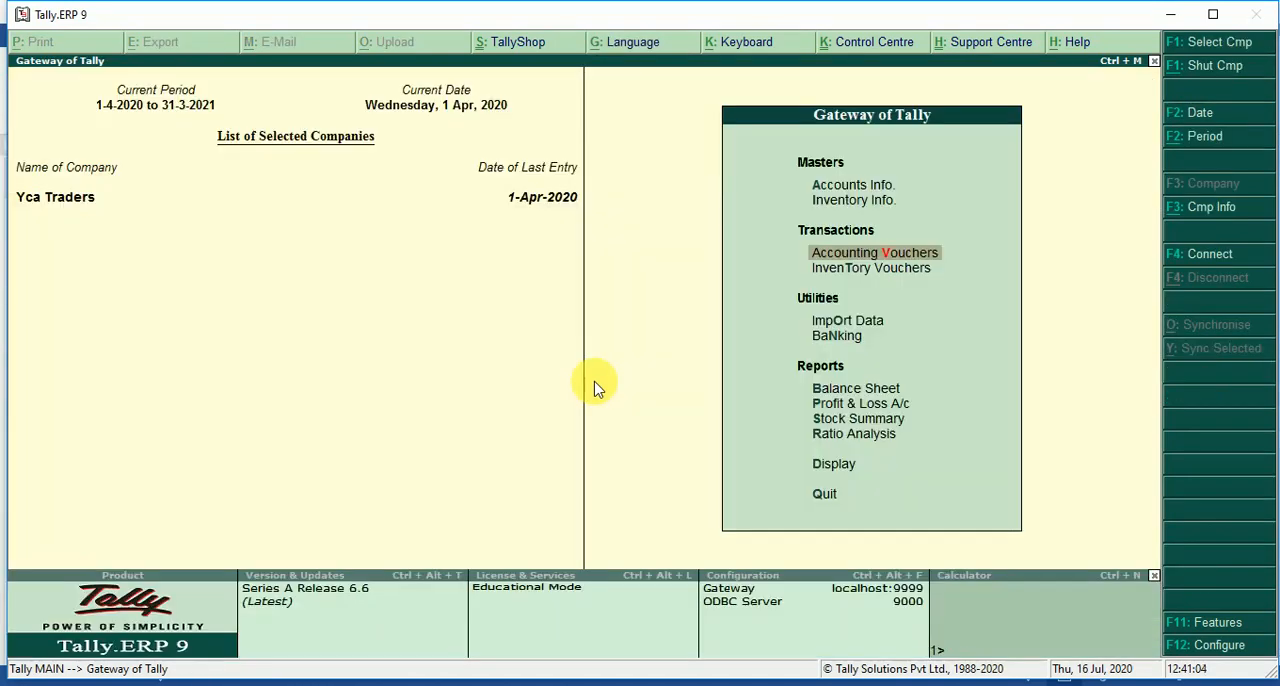
Switch to the Word document and read the second transaction, the credit sale, for its customer, items, quantities and rates.
key(alt+Tab)
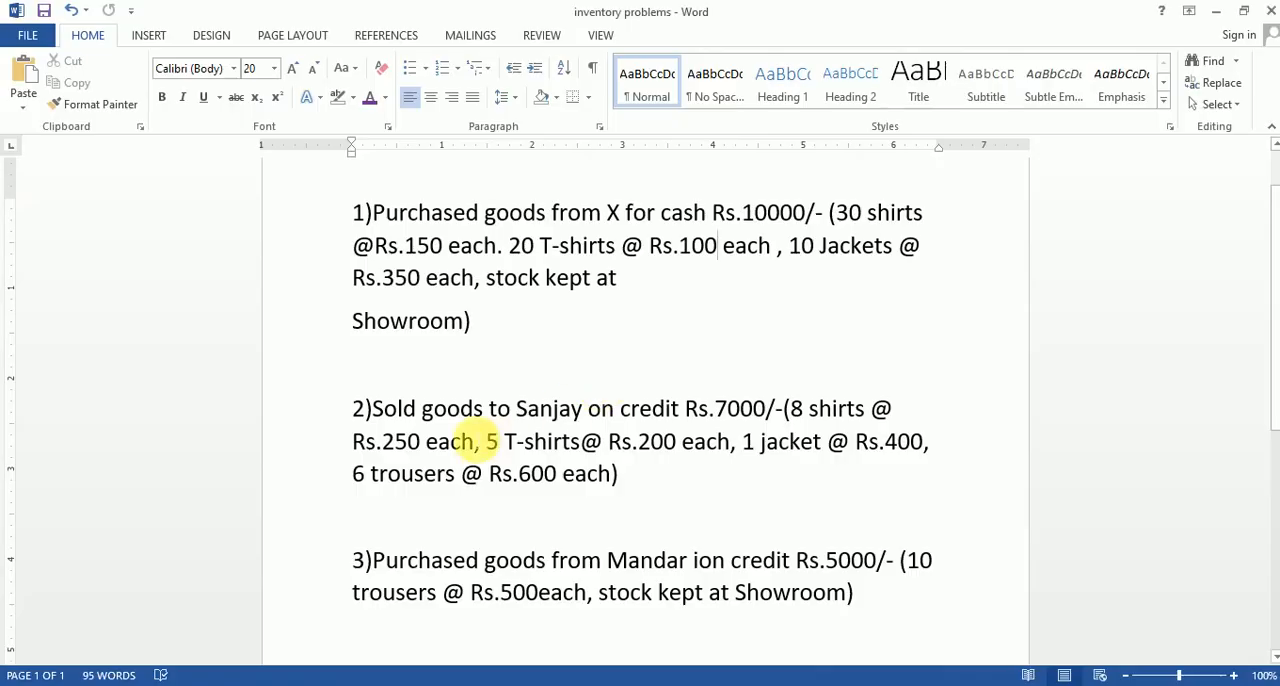
scroll(591, 432, down, 1)
scroll(591, 432, down, 1)
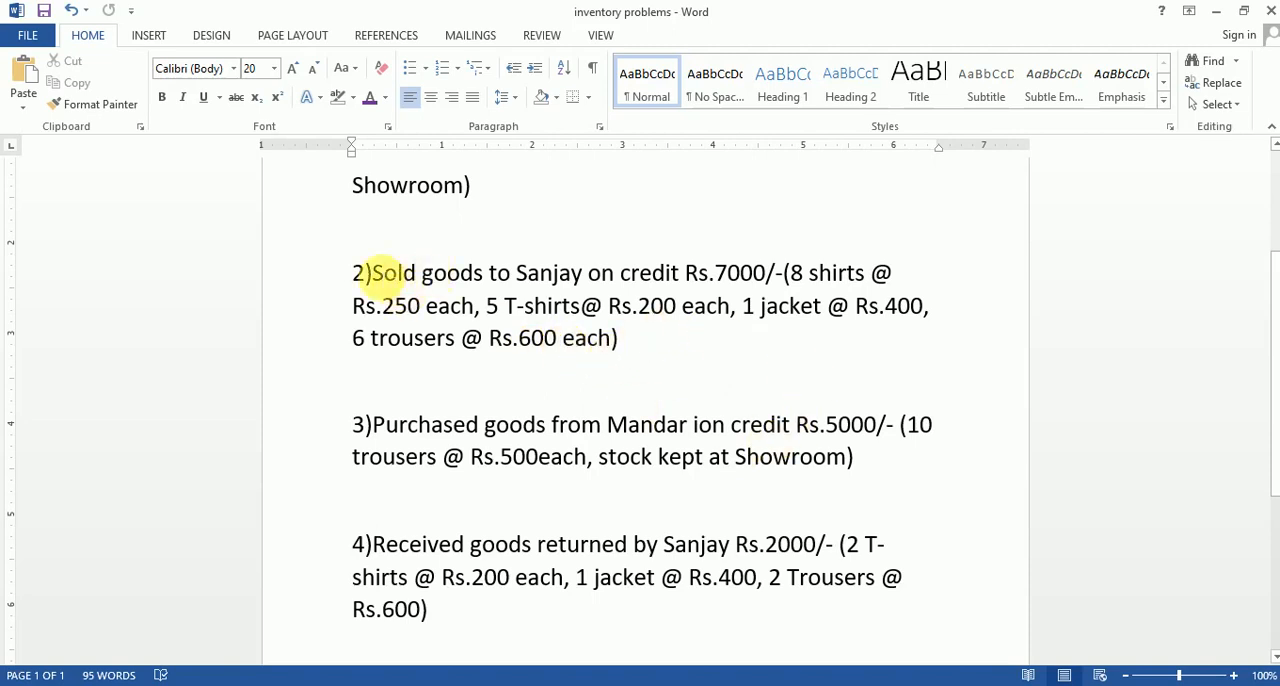
drag(366, 272, 586, 271)
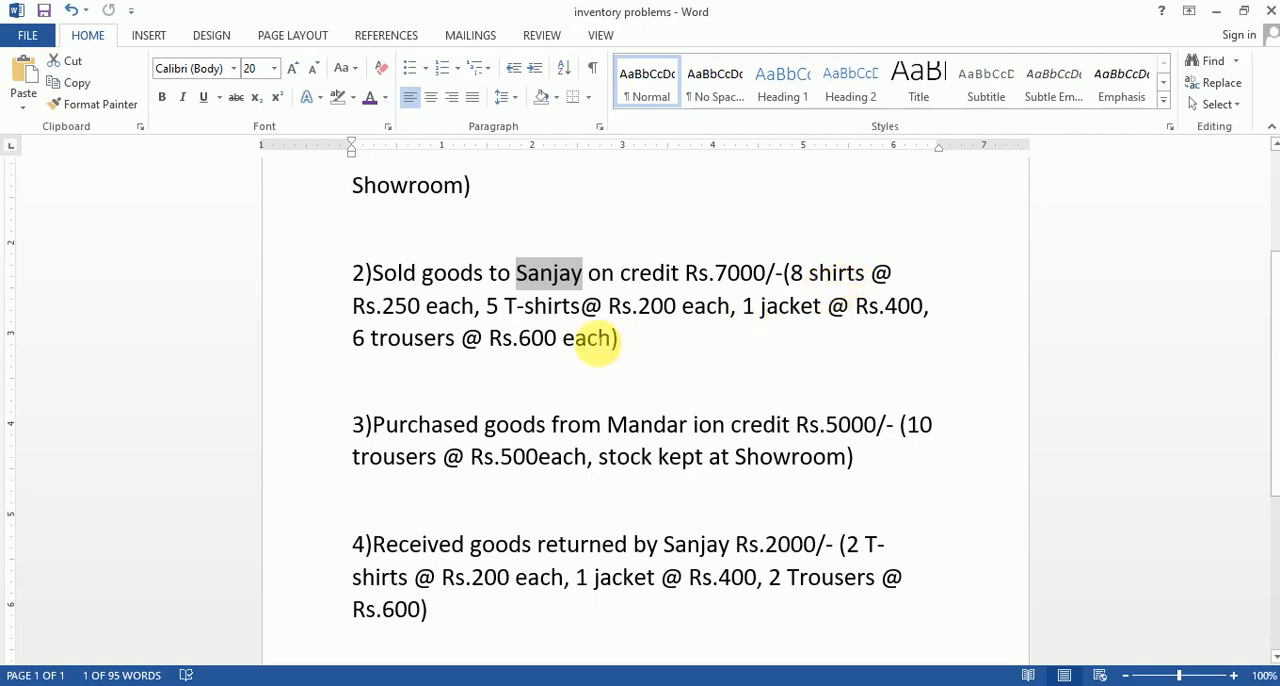
scroll(789, 420, up, 1)
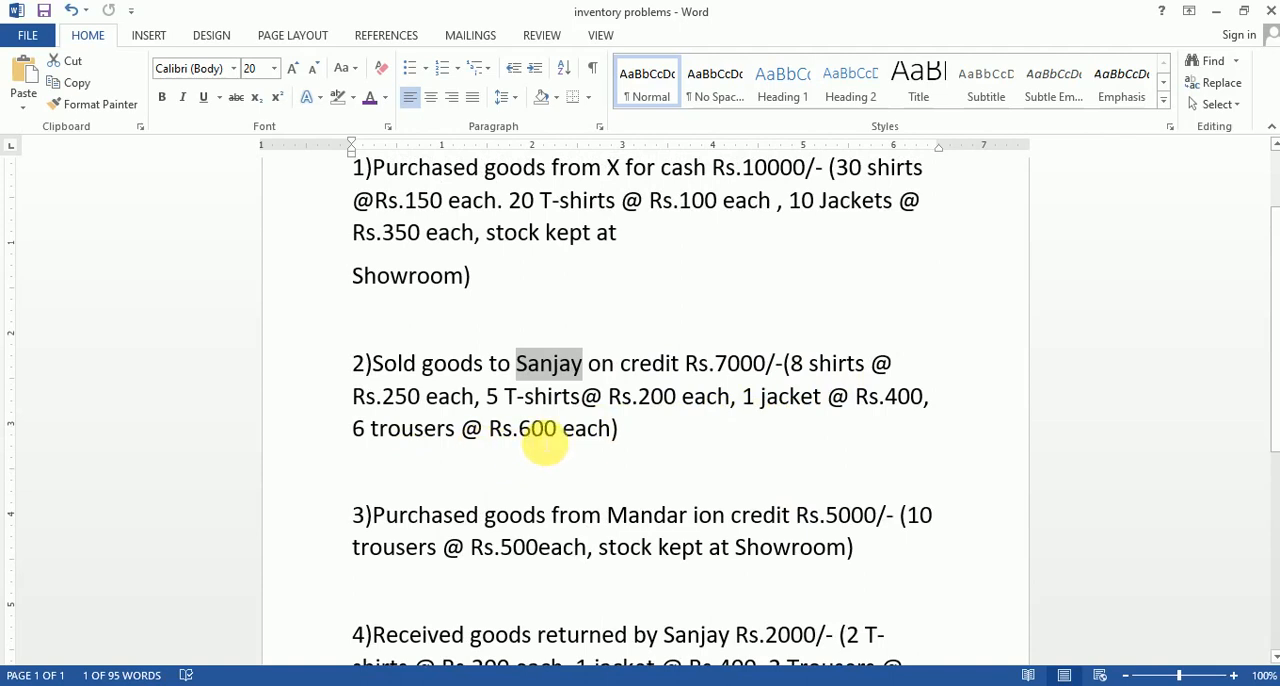
Switch to Tally.ERP 9 and start a sales voucher in Accounting Vouchers with reference number 102.
key(alt+Tab)
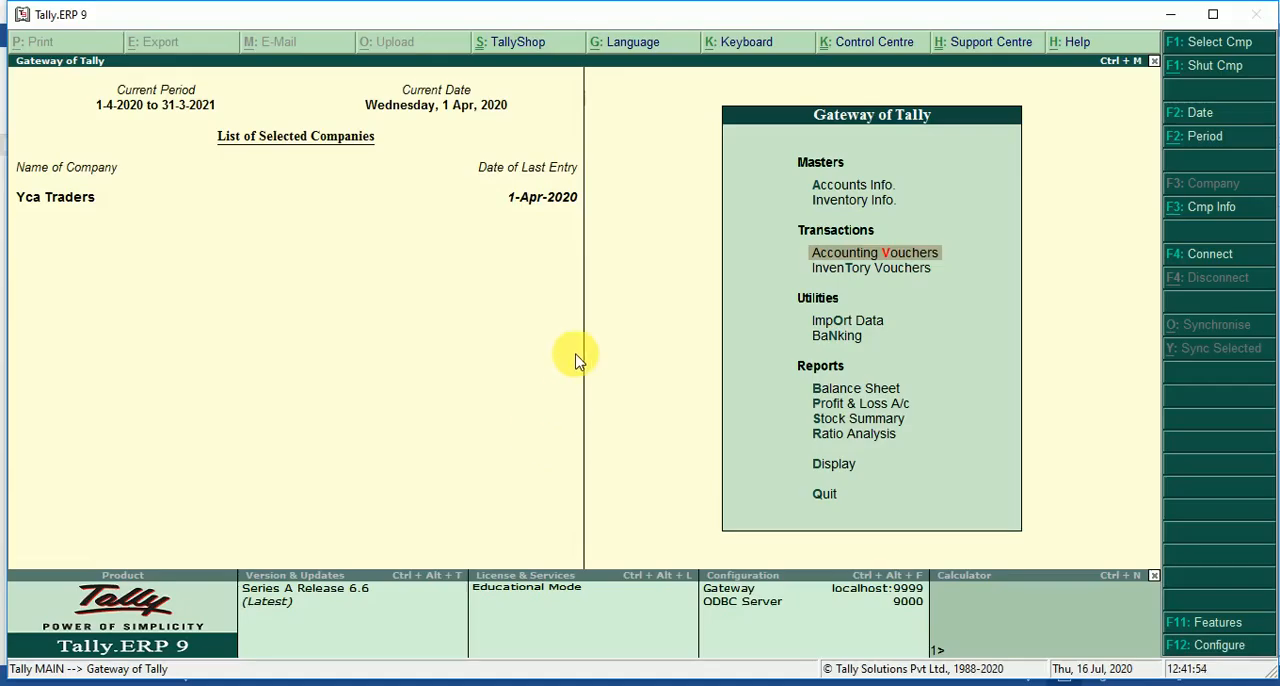
key(Return)
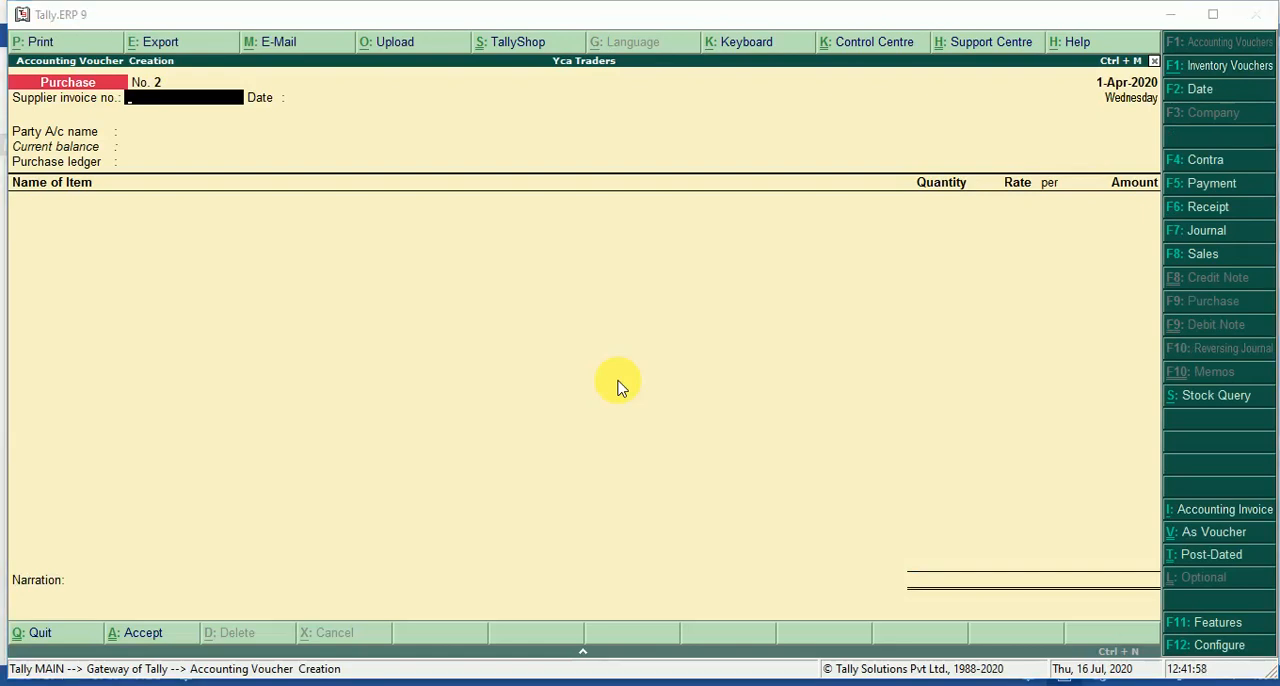
key(super+p)
key(Escape)
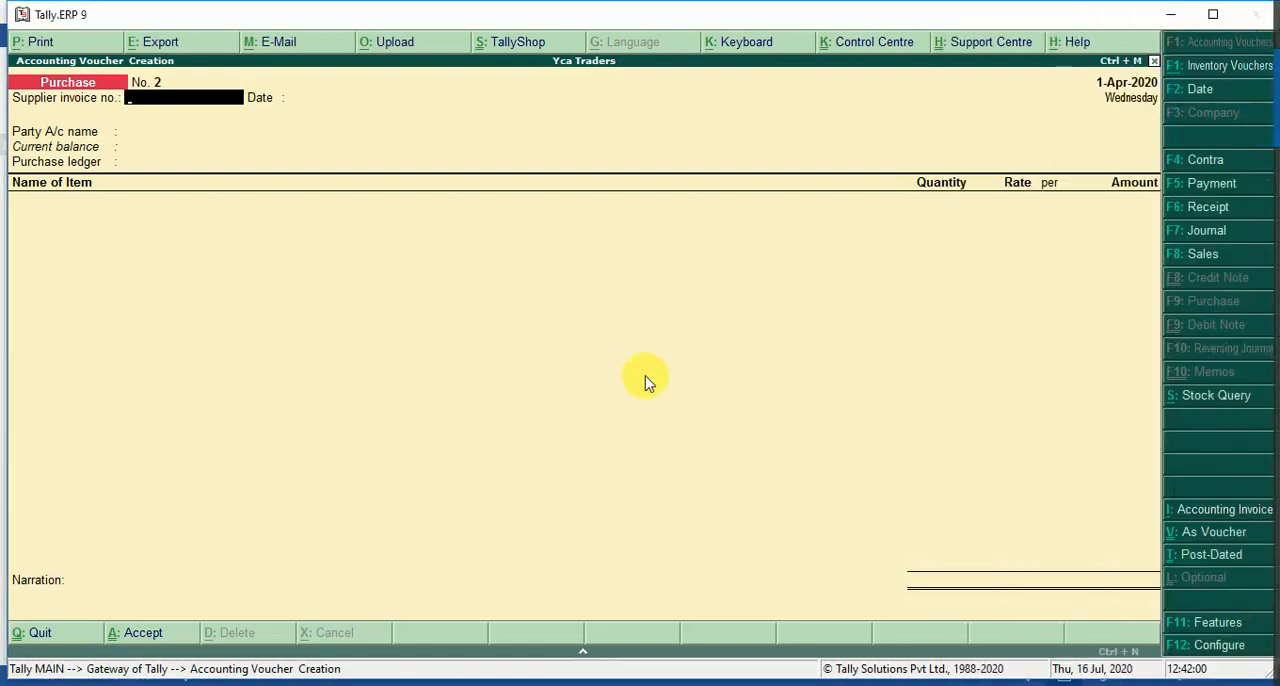
click(1197, 257)
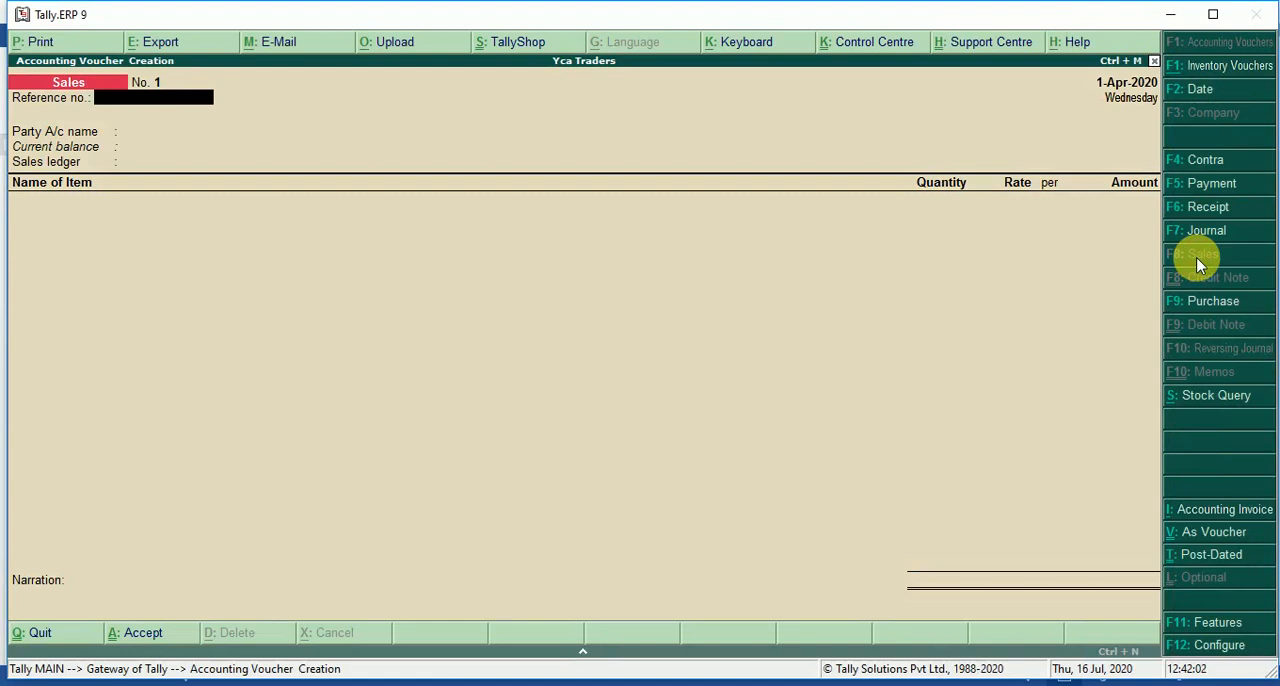
text(102)
key(Return)
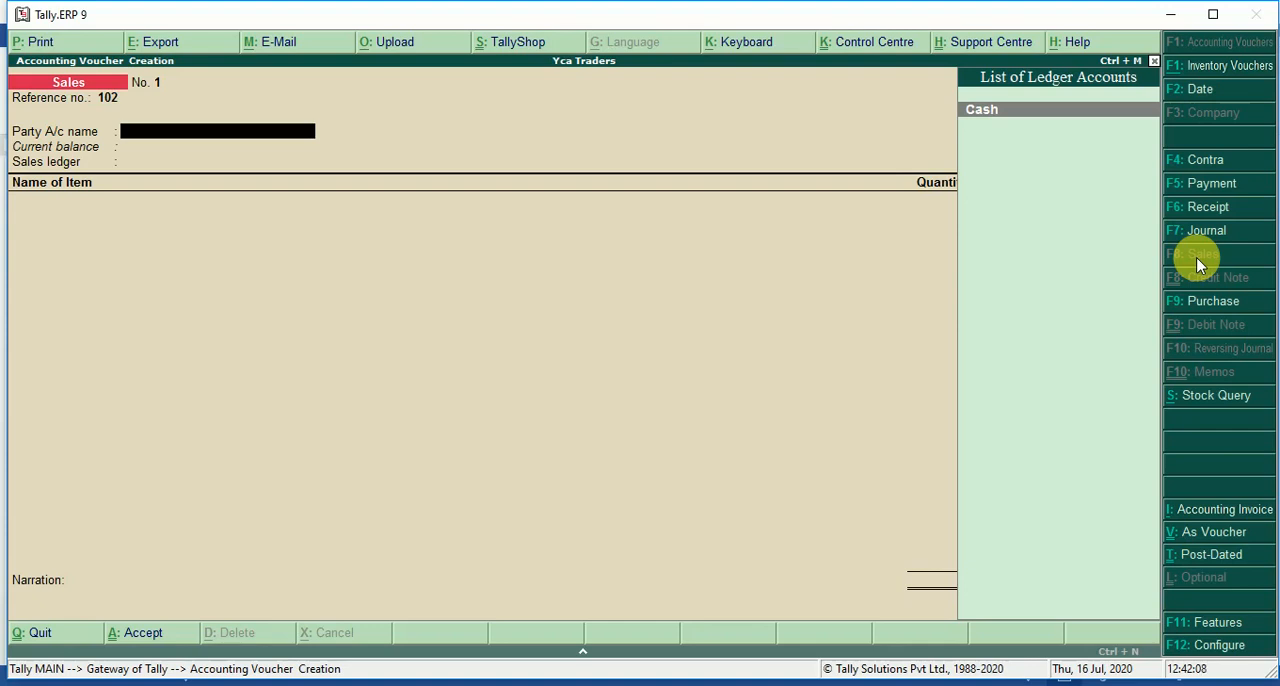
Create the credit customer's ledger account from the party field under Sundry Debtors, with inventory values affected set to Yes, and save it.
key(alt+c)
text(Sanja)
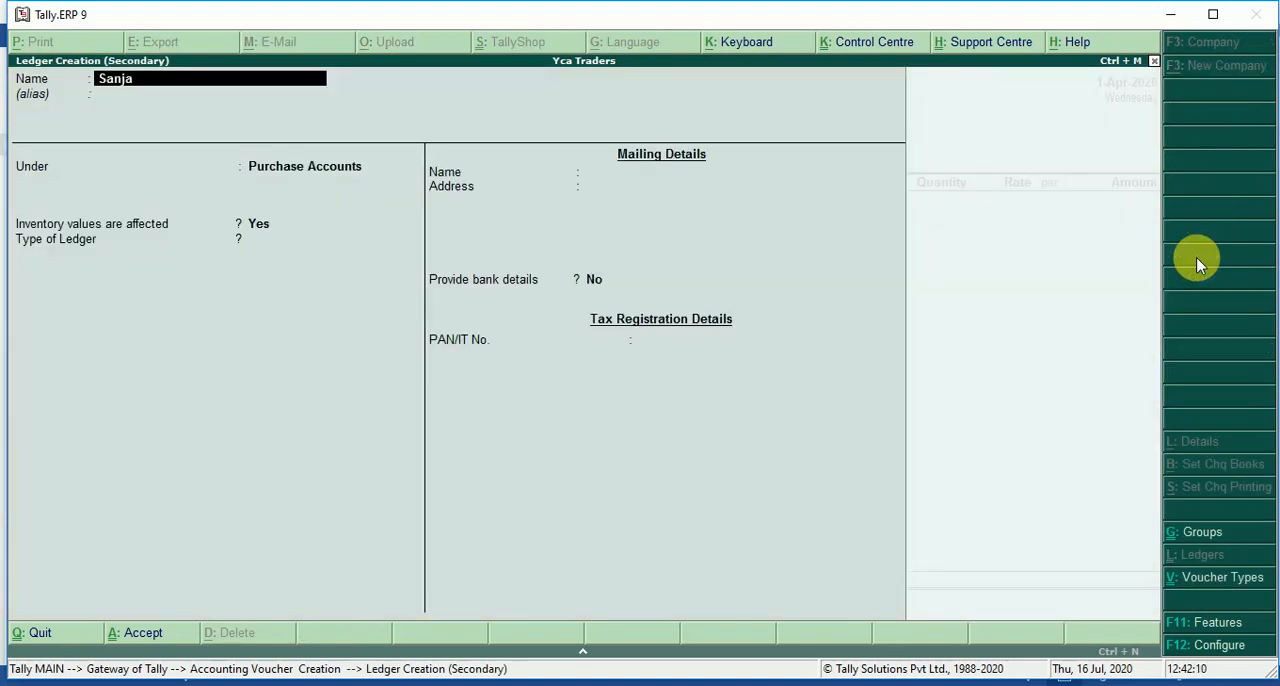
text(y a/c)
key(Return)
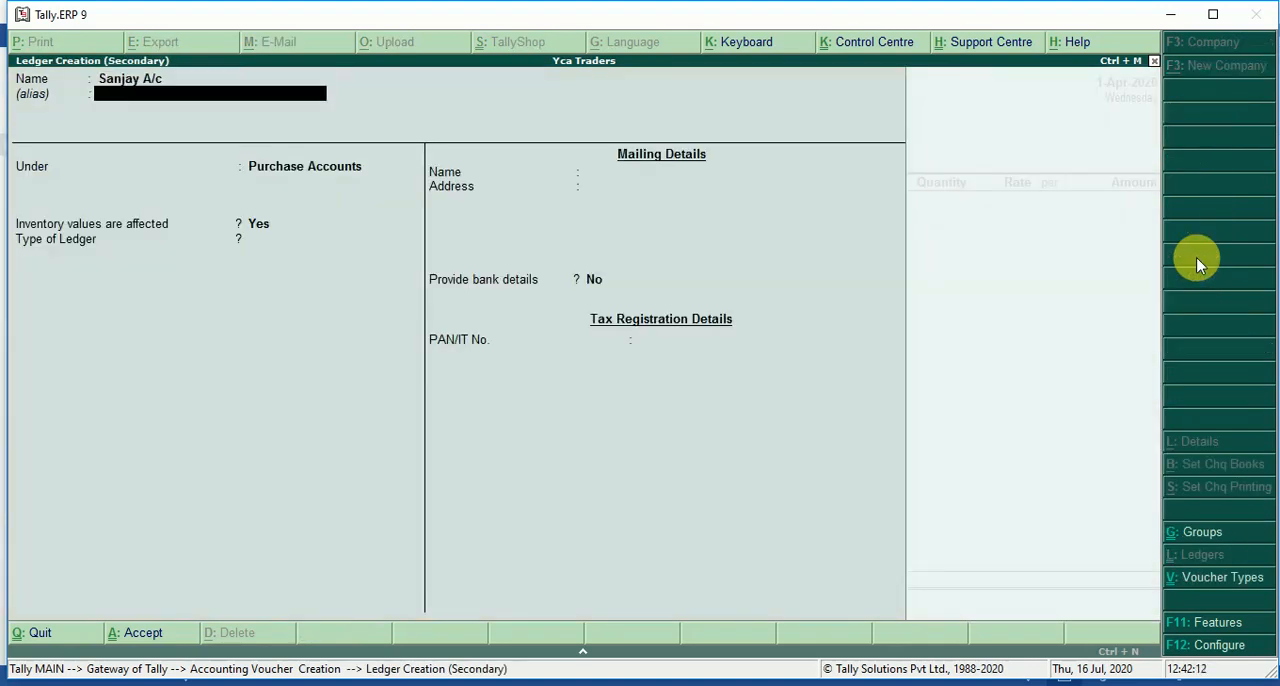
key(Return)
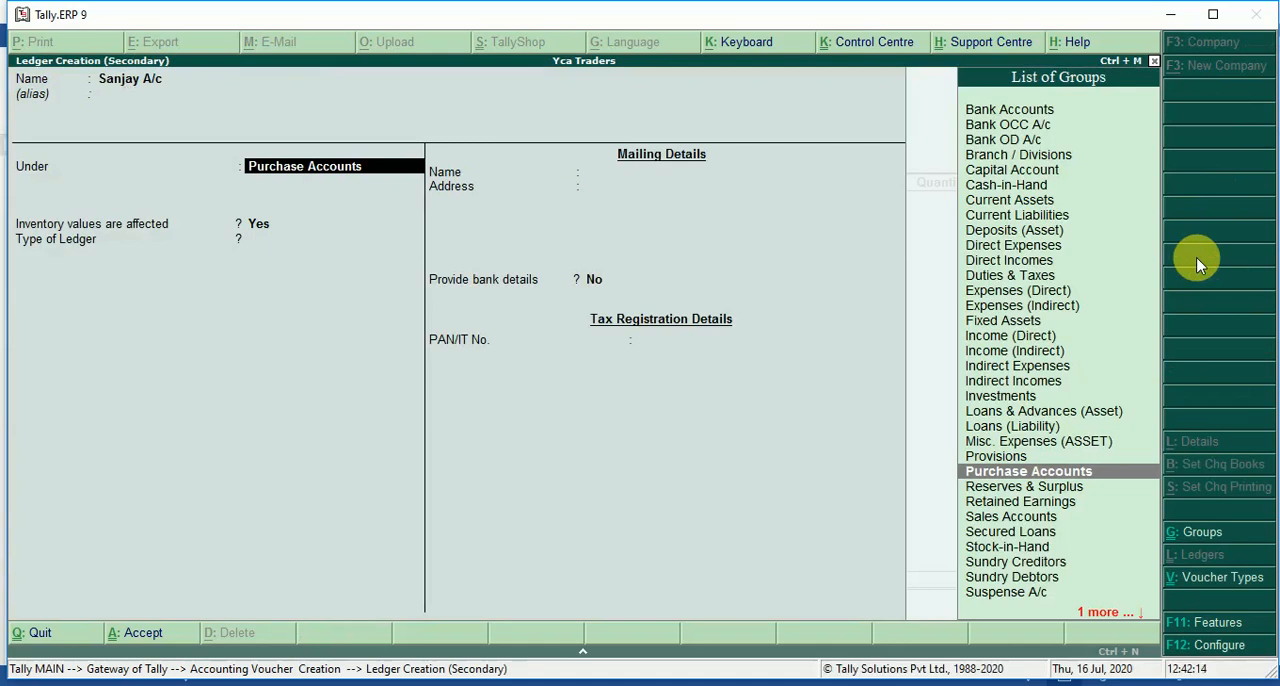
text(Su)
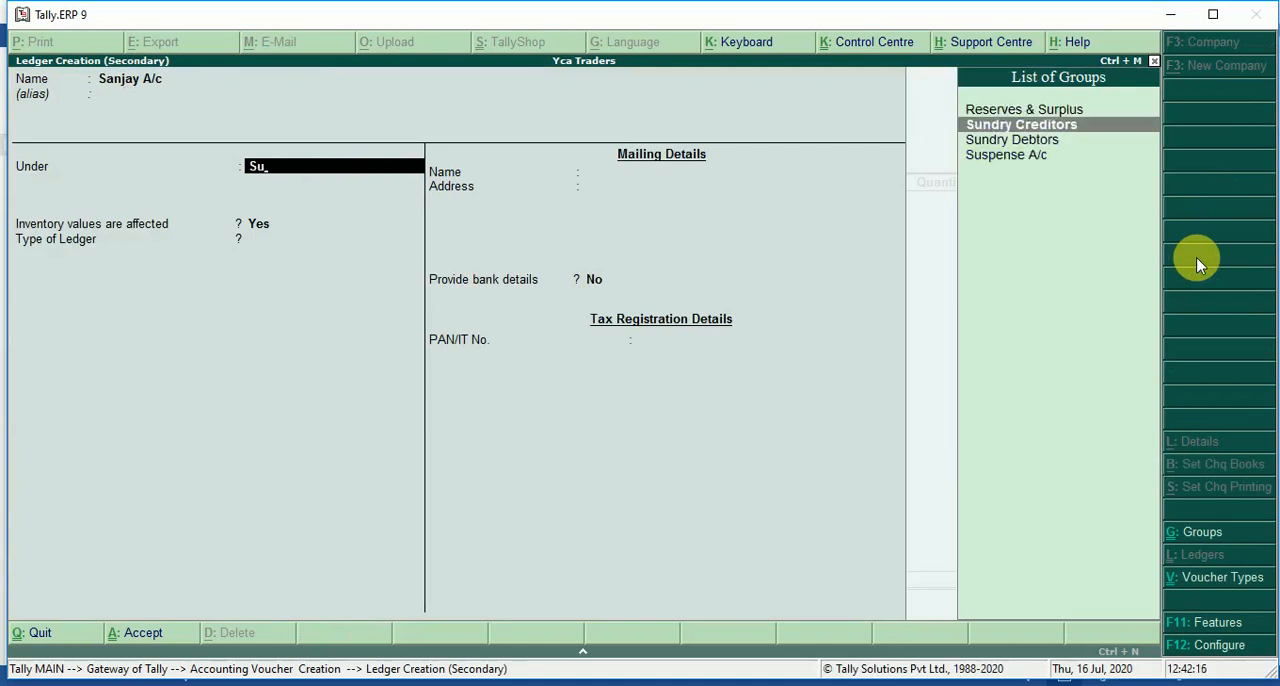
key(Down)
key(Return)
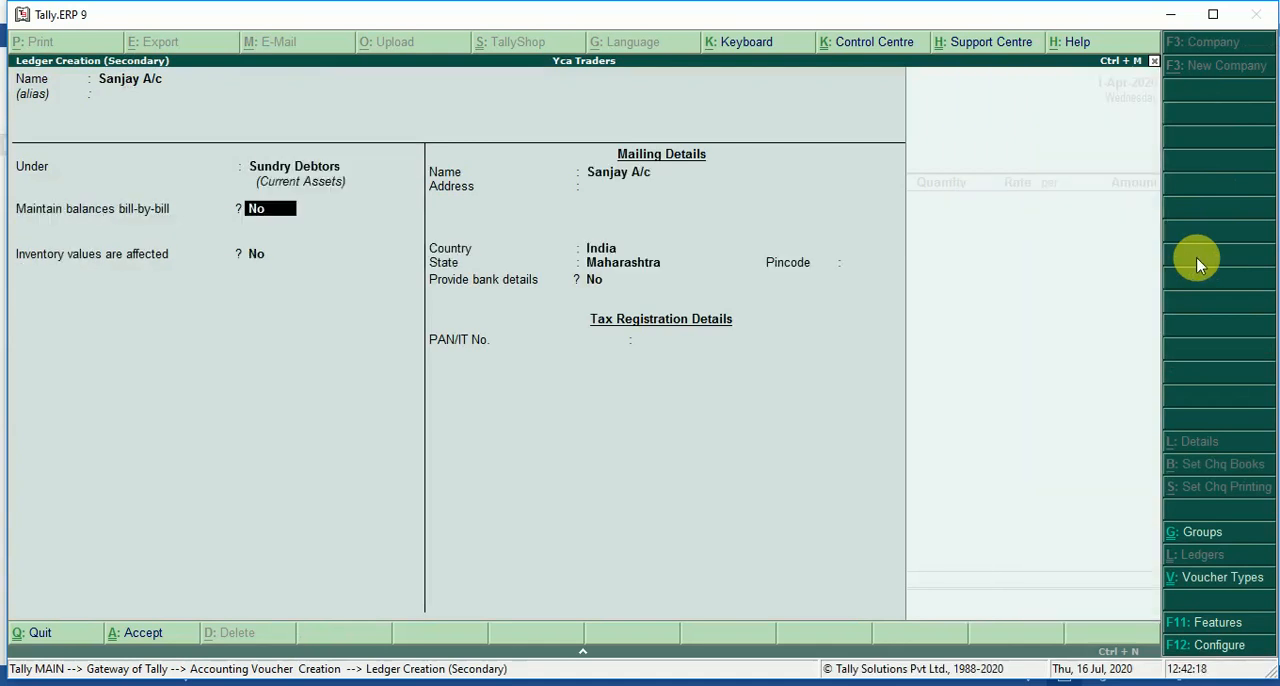
key(Return)
key(y)
key(Return)
key(Return)
key(Return)
key(Return)
key(Return)
key(Return)
key(y)
Accept the customer's despatch, order and buyer details without filling in anything extra, proceeding to the sales ledger.
key(Return)
key(Return)
key(Return)
key(Return)
key(Return)
key(Return)
key(Return)
key(Return)
key(Return)
key(Return)
key(Return)
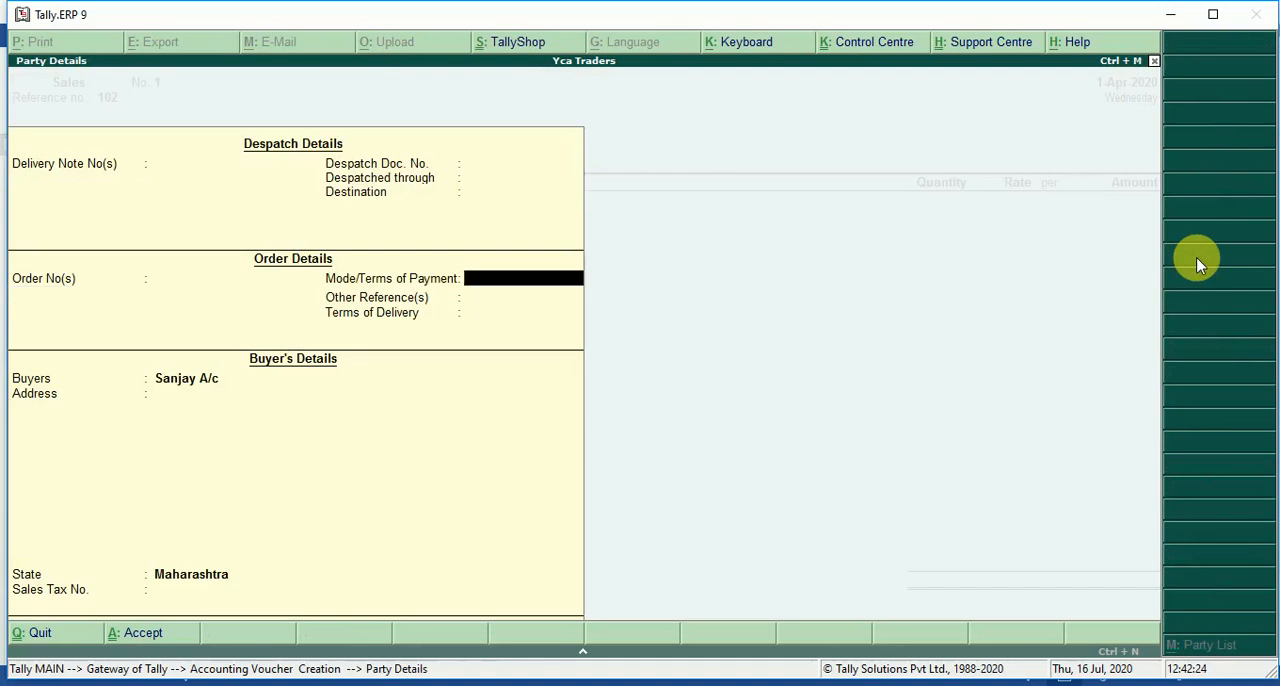
key(Return)
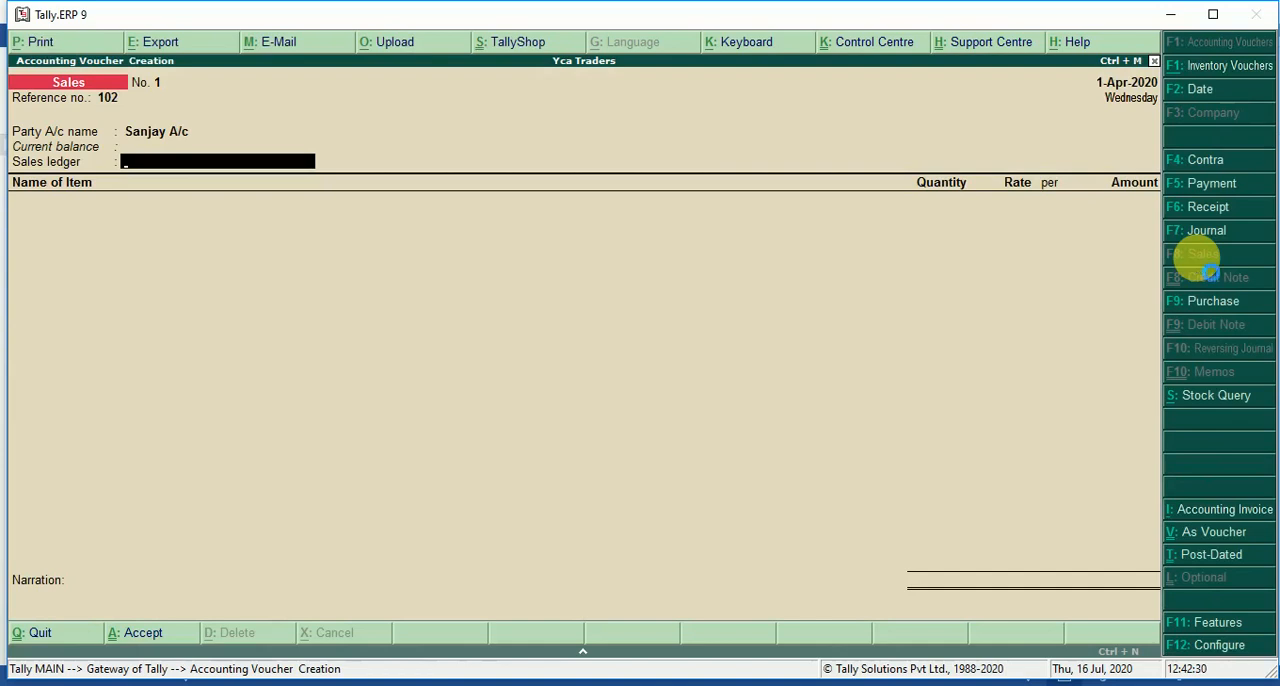
Create the ledger Sales A/c under Sales Accounts, keeping inventory values affected, and use it as the voucher's sales ledger.
key(alt+c)
text(Sales)
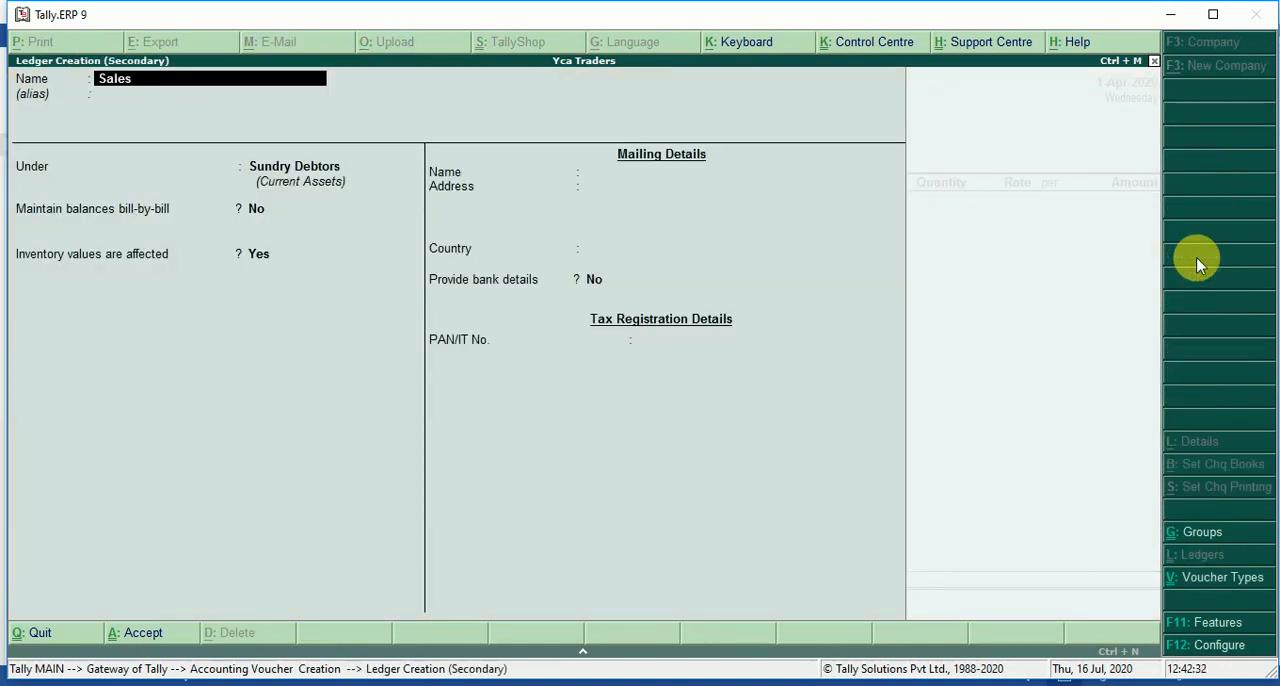
text( a/c)
key(Return)
key(Return)
text(Sal)
key(Return)
key(Return)
key(Return)
key(Return)
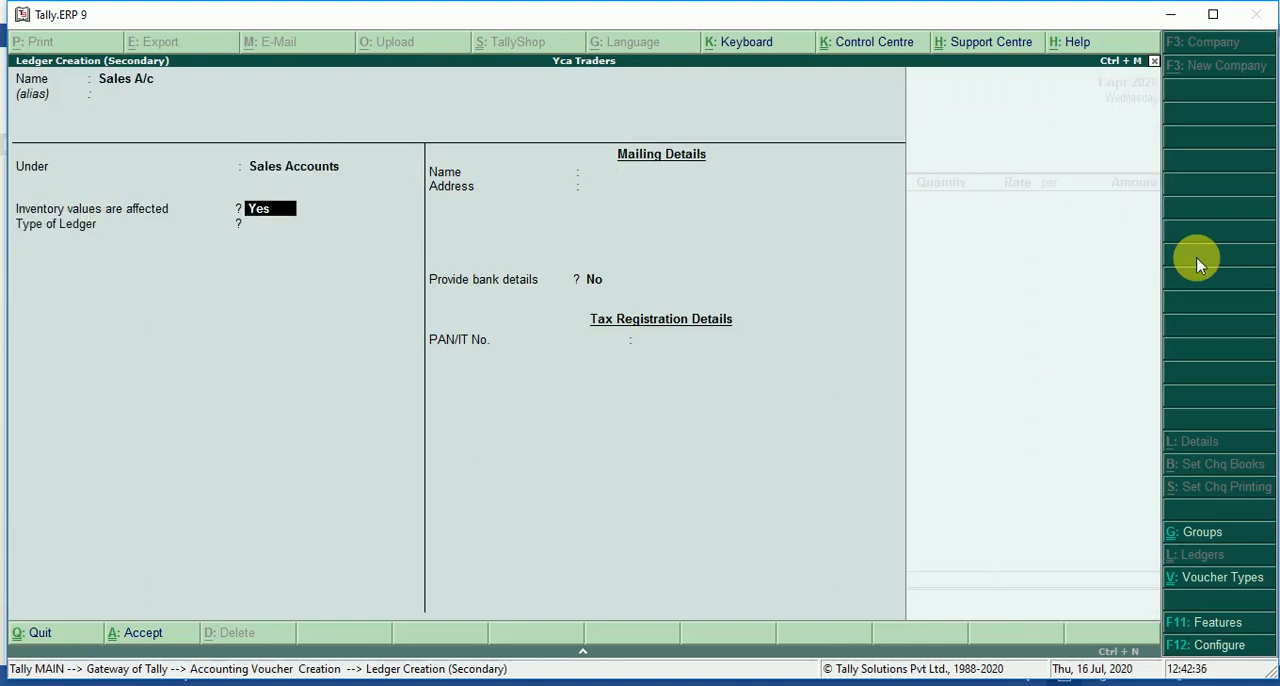
key(Return)
key(Return)
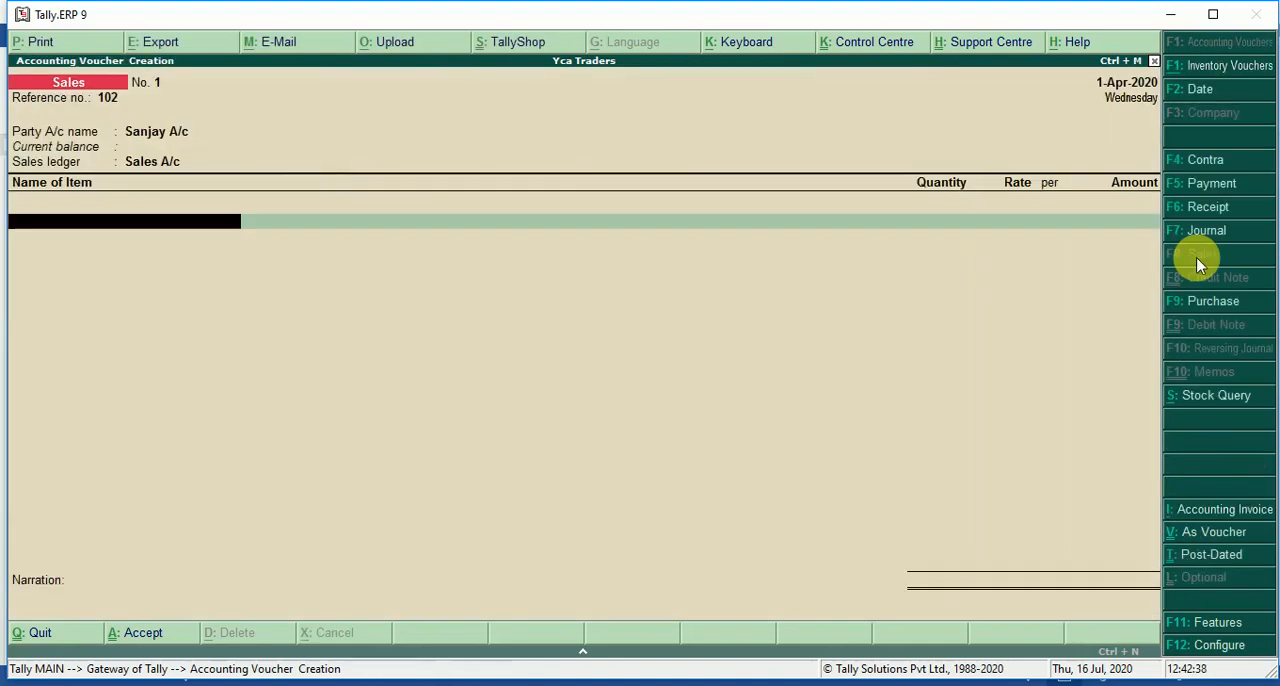
Add the item Shirts to the sales voucher with quantity 8 nos at a rate of 250 per nos.
text(S)
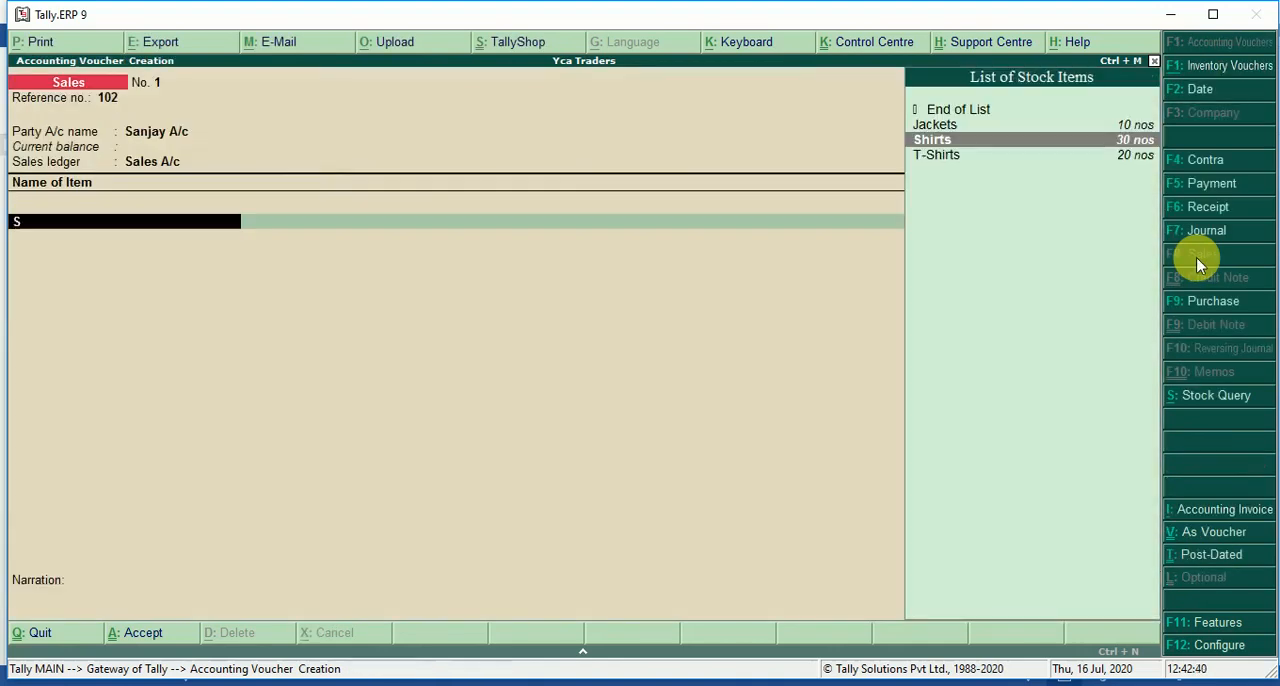
key(Return)
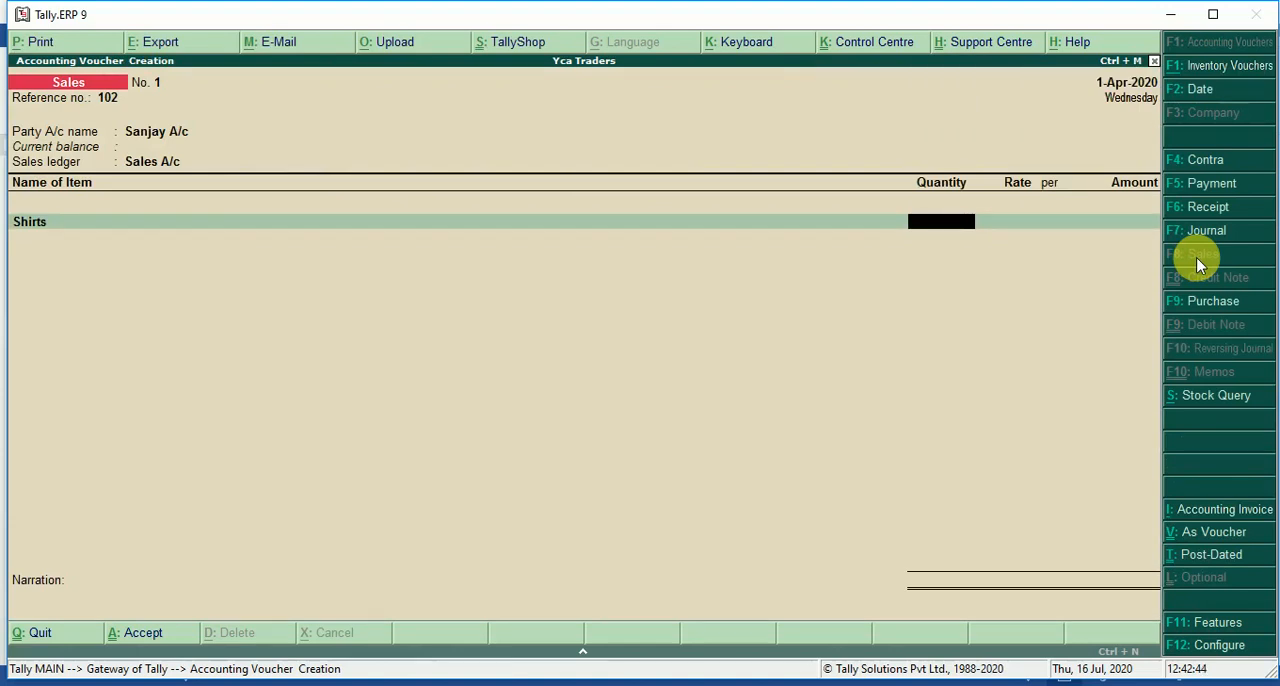
text(8)
key(Return)
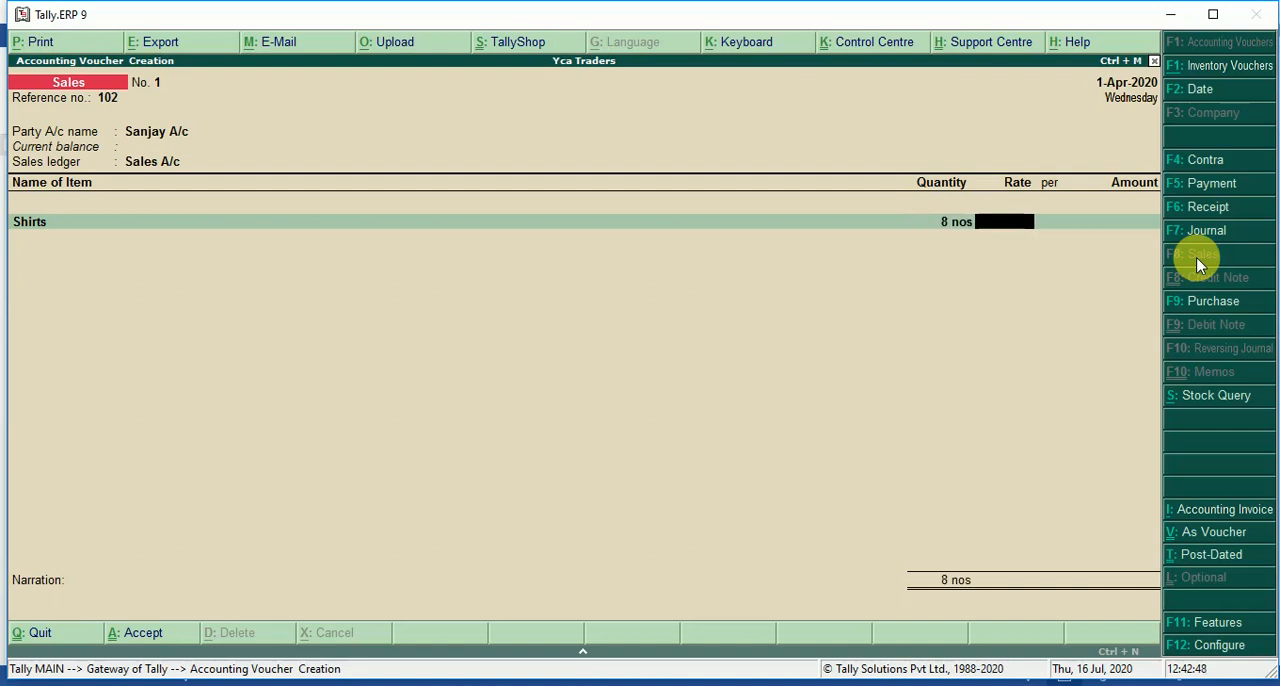
text(250)
key(Return)
key(Return)
key(Return)
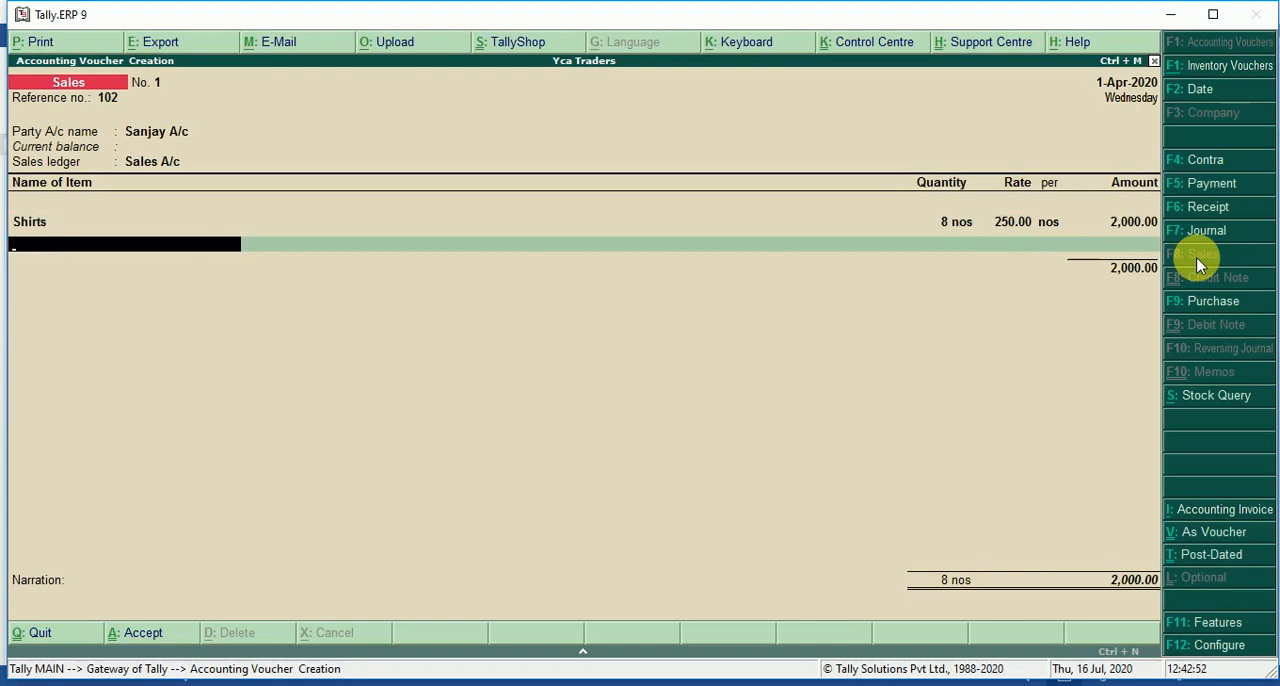
Check the sale in the Word document and add T-Shirts to the voucher with quantity 5 nos at a rate of 200.
key(alt+Tab)
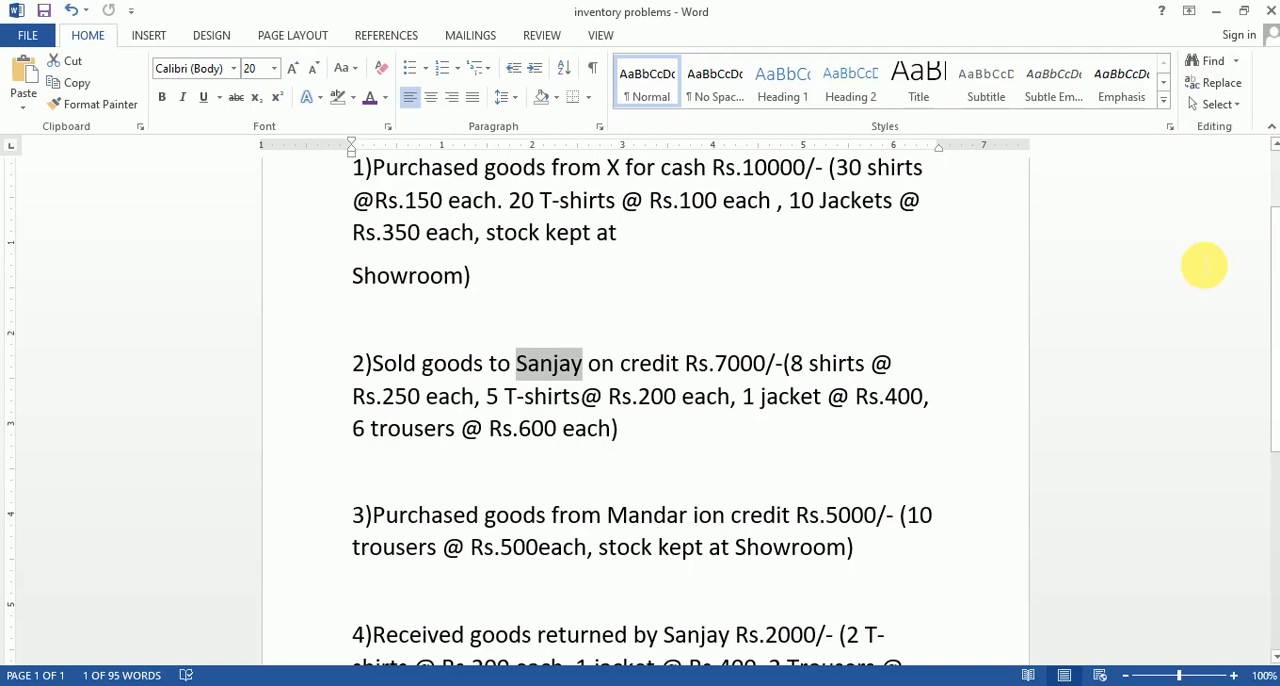
key(alt+Tab)
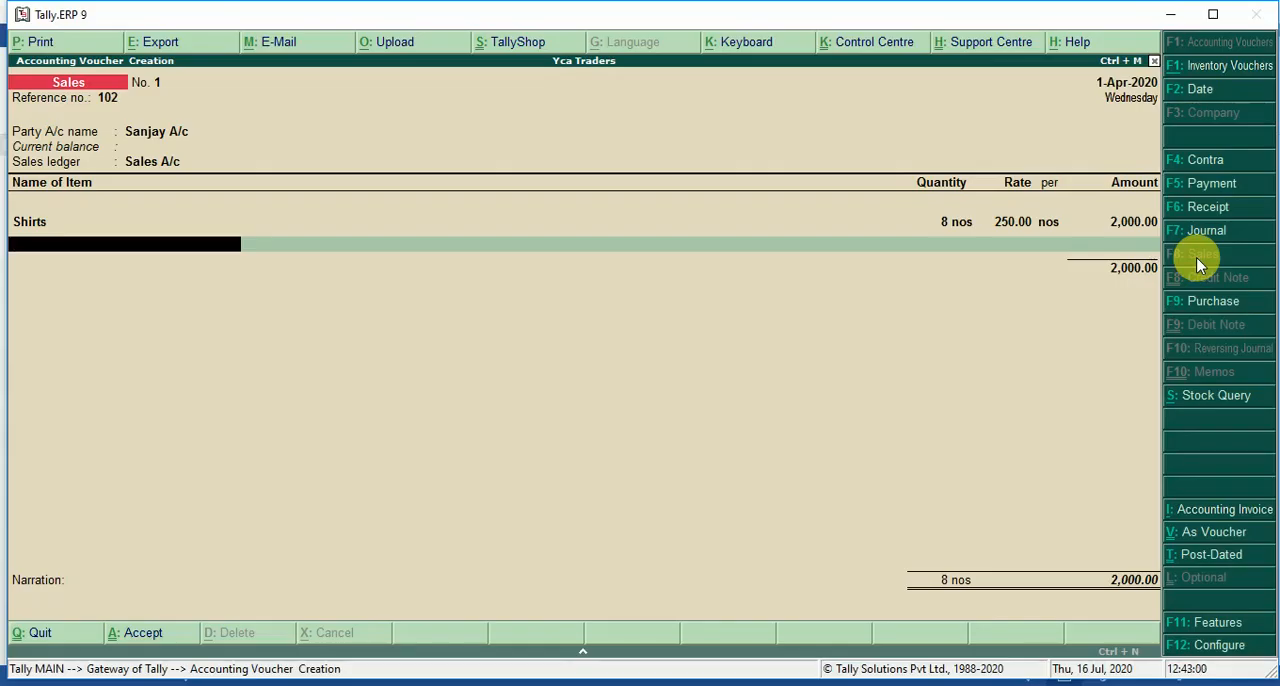
text(T)
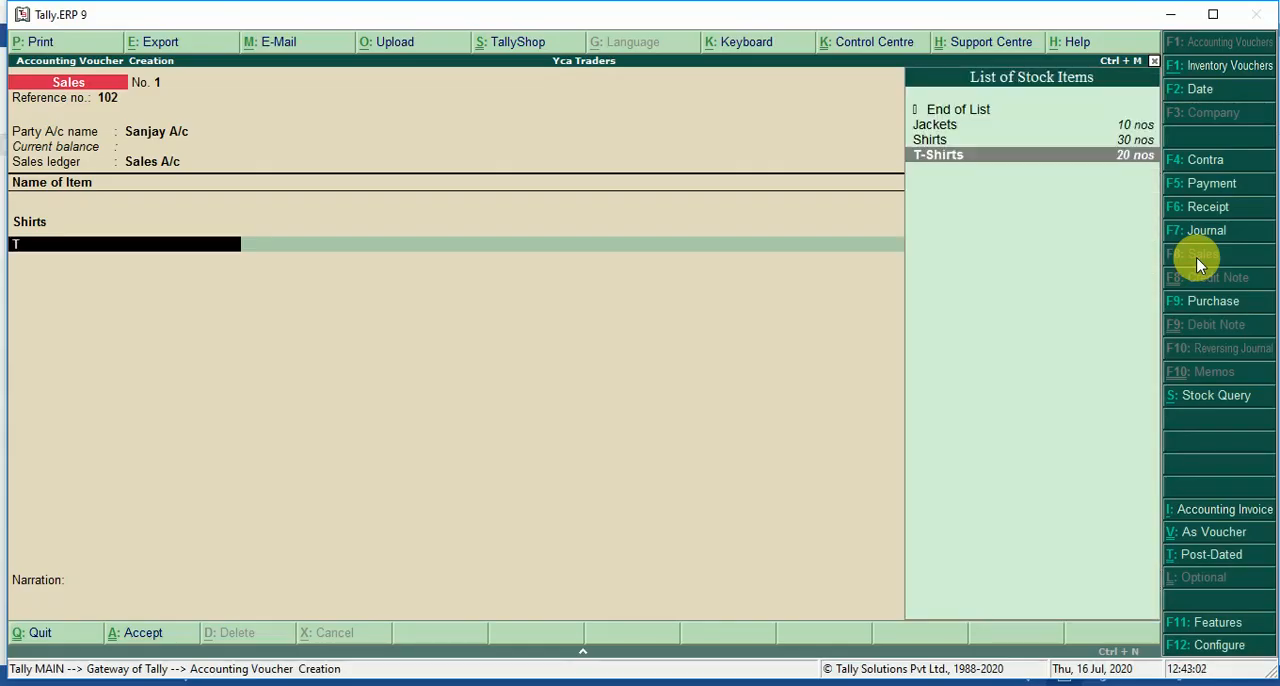
key(Return)
text(5)
key(Return)
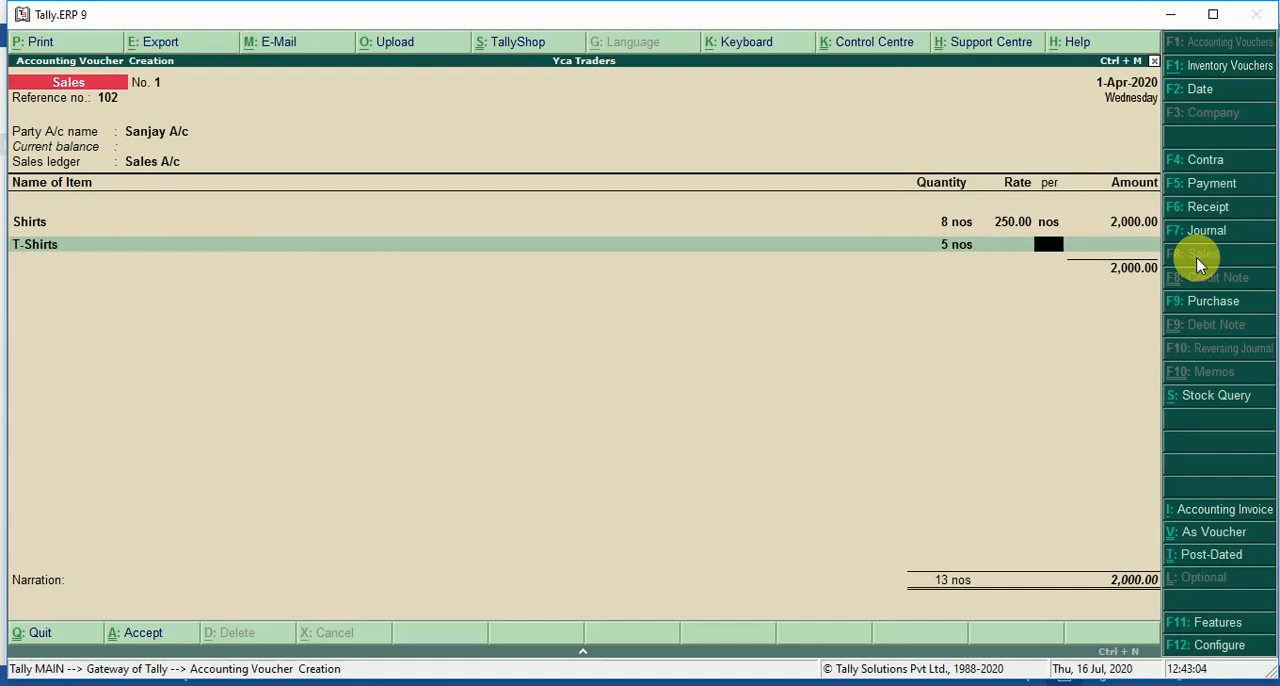
text(200)
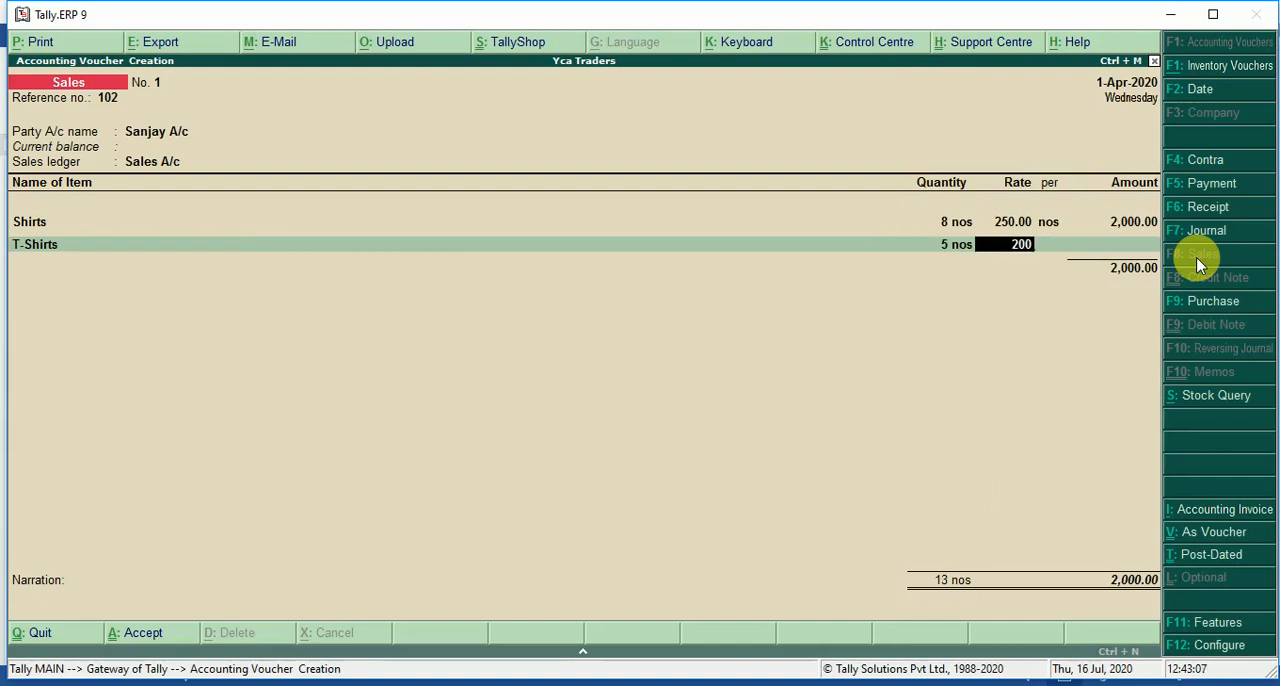
key(Return)
key(Return)
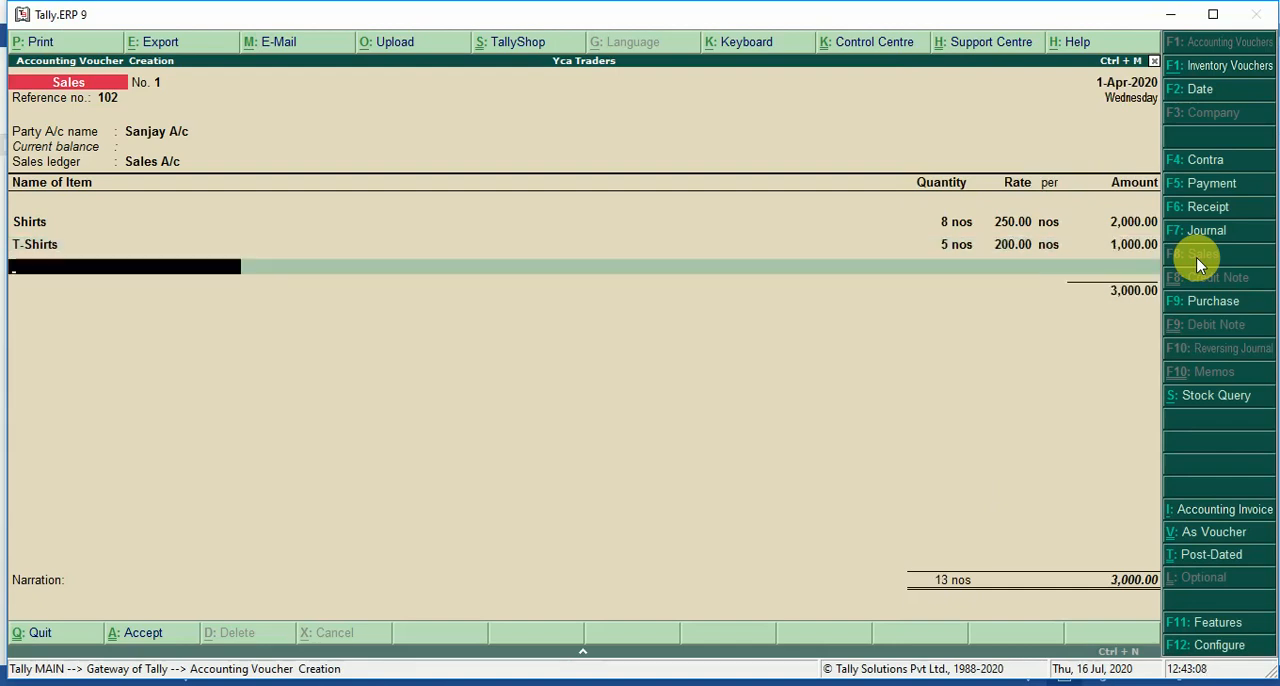
Recheck the Word document and add Jackets to the sales voucher with quantity 1 nos at a rate of 400.
key(alt+Tab)
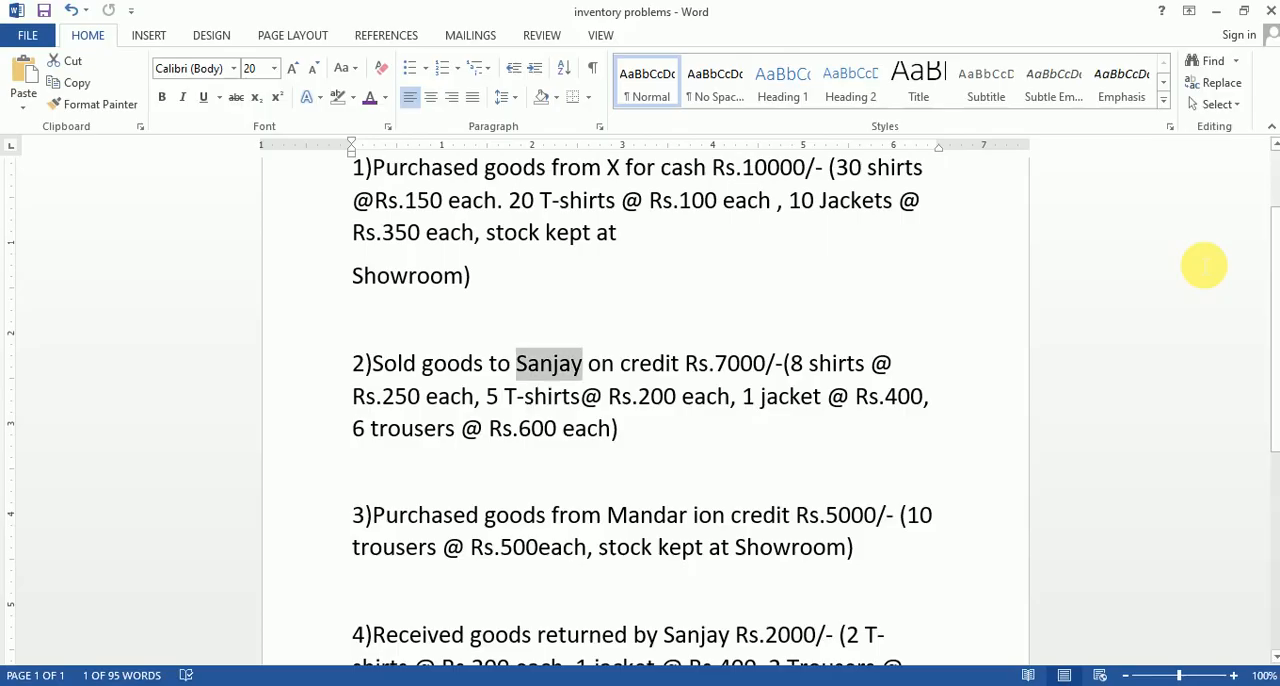
key(alt+Tab)
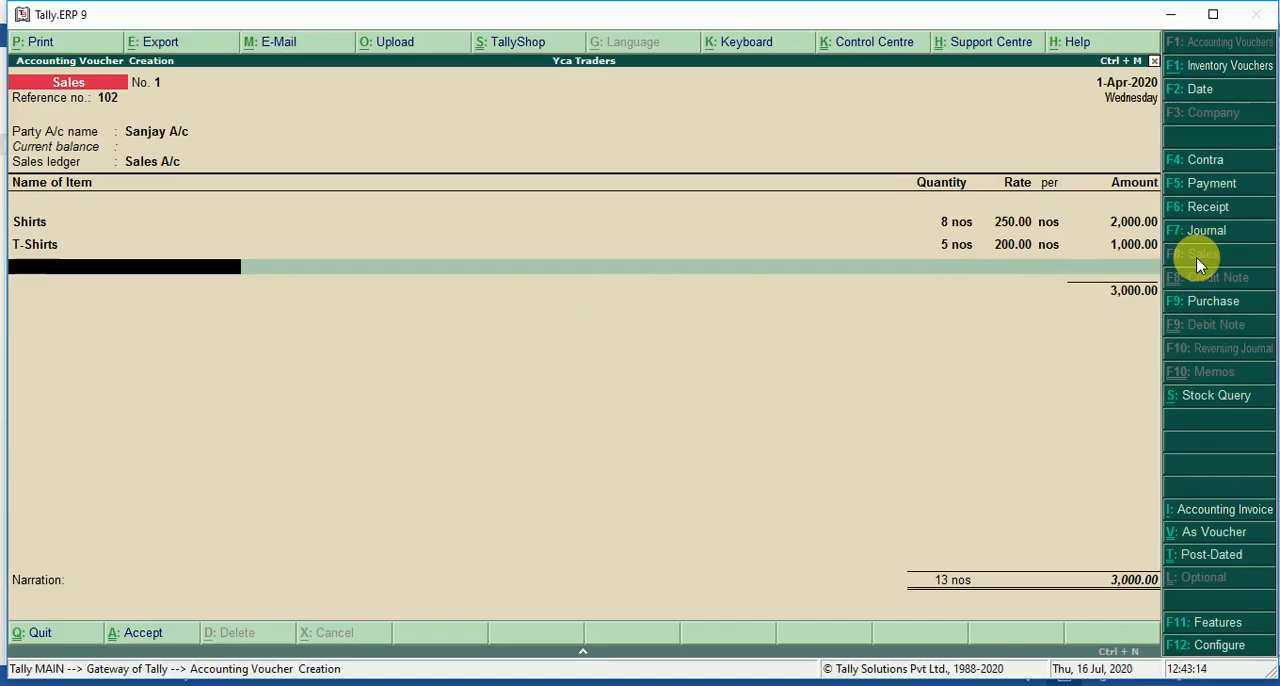
text(J)
key(Return)
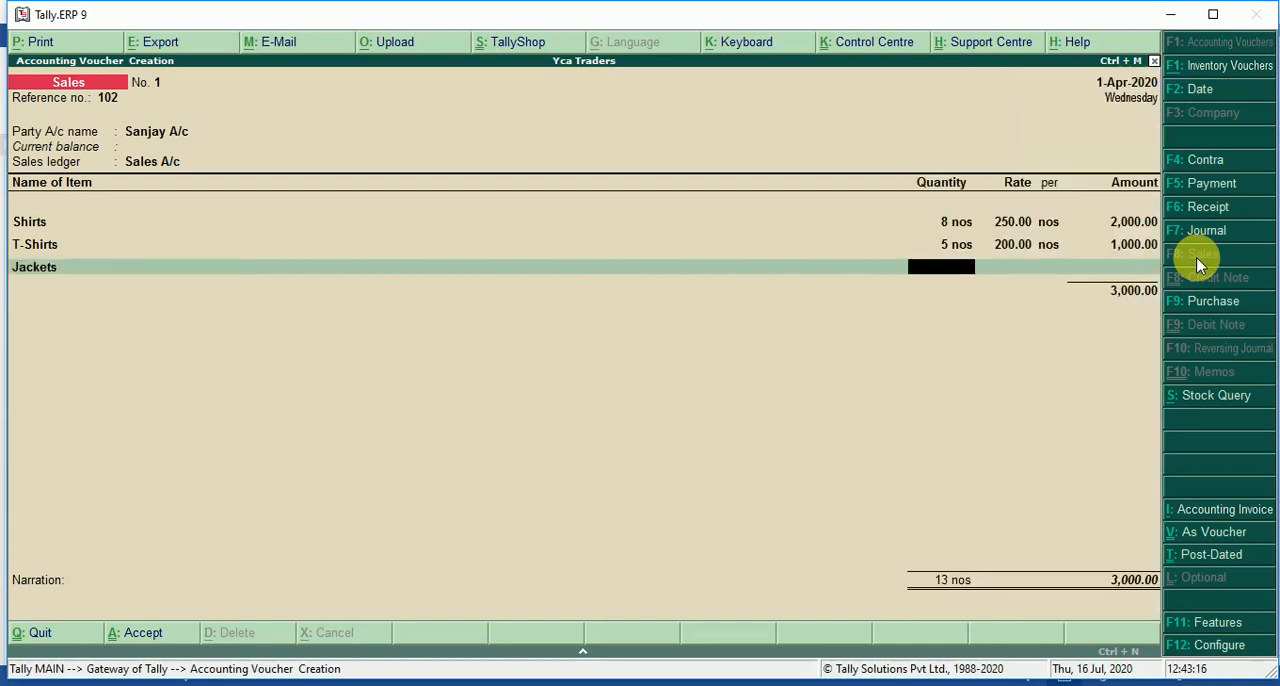
text(1)
key(Return)
text(400)
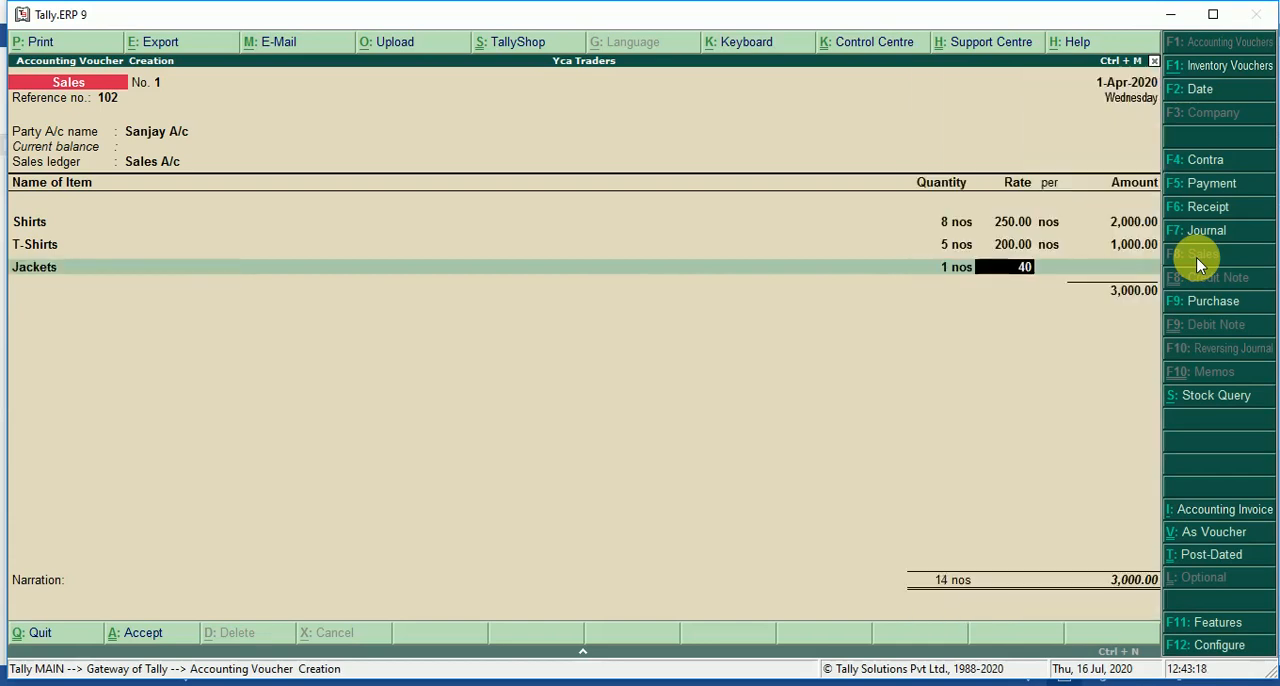
key(Return)
key(Return)
key(Return)
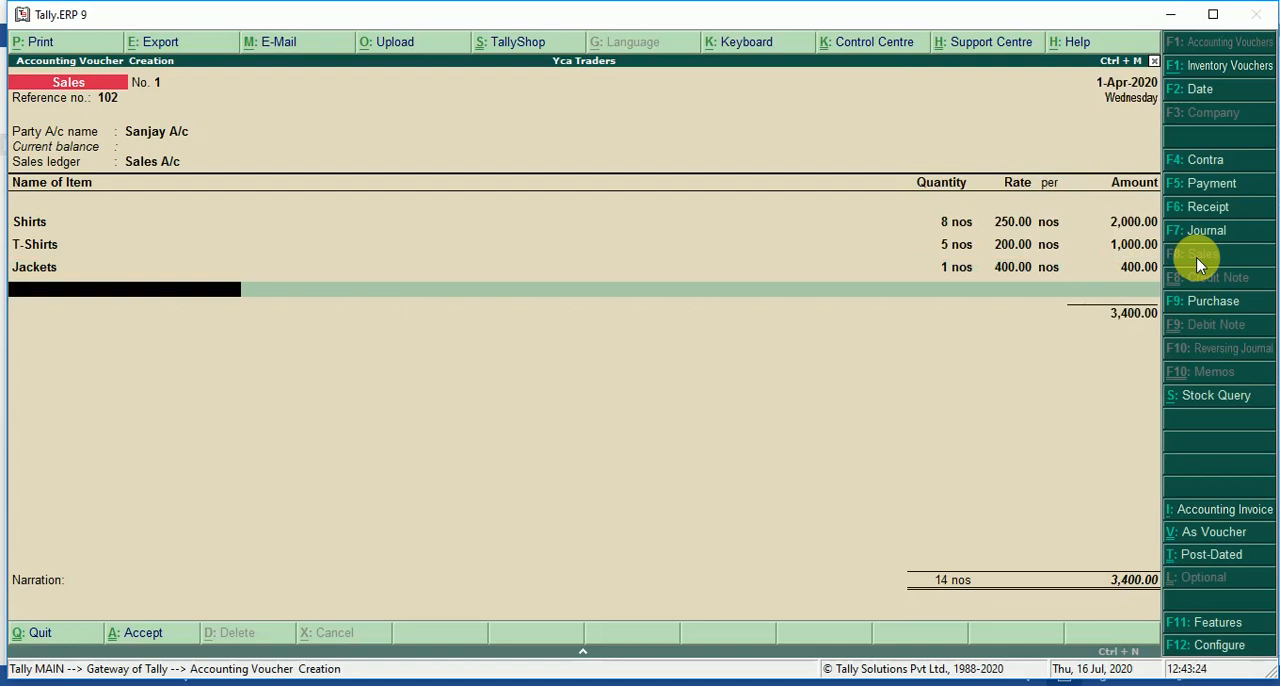
Create the stock item Trousers under Garments with units nos from the sales voucher and place it as the fourth item.
key(alt+c)
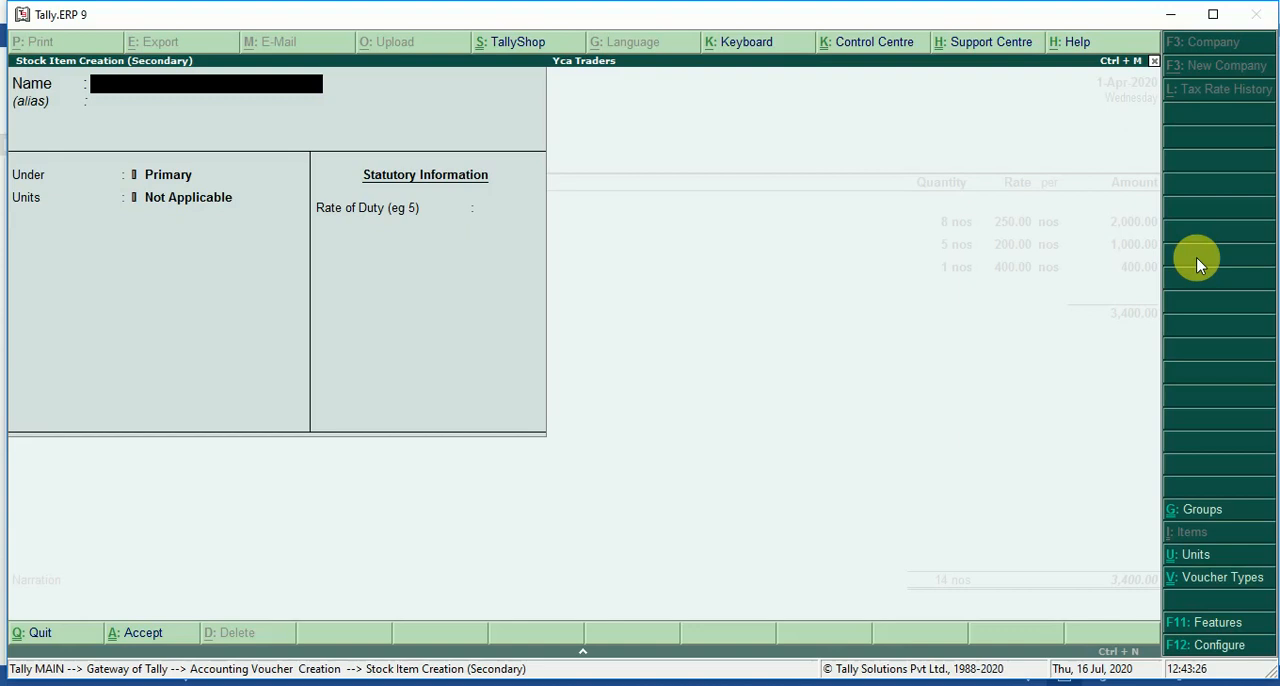
text(Trousers)
key(Return)
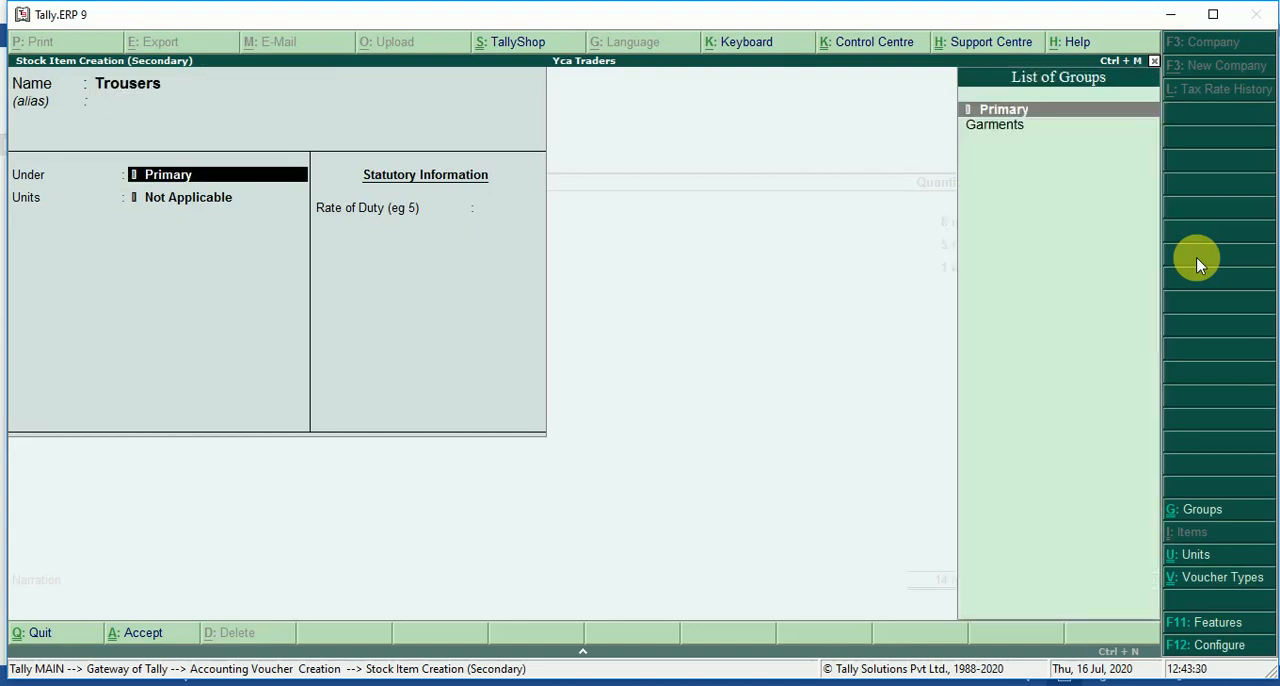
key(Down)
key(Return)
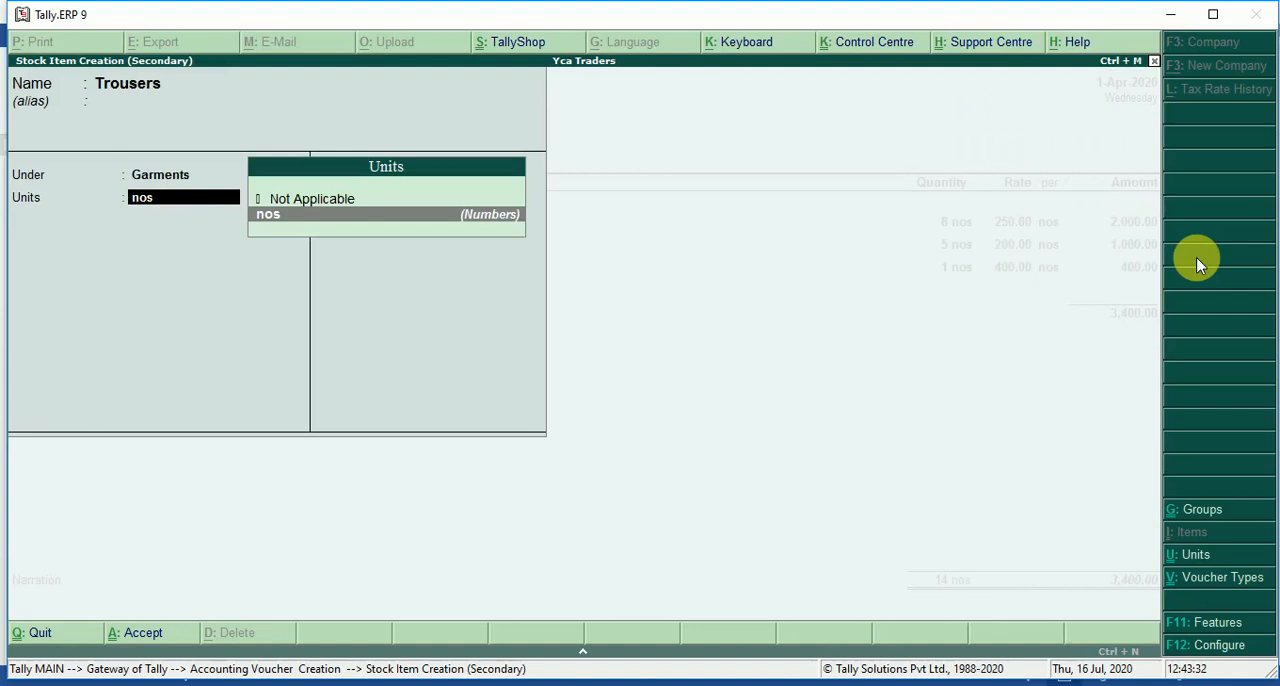
key(Return)
key(Return)
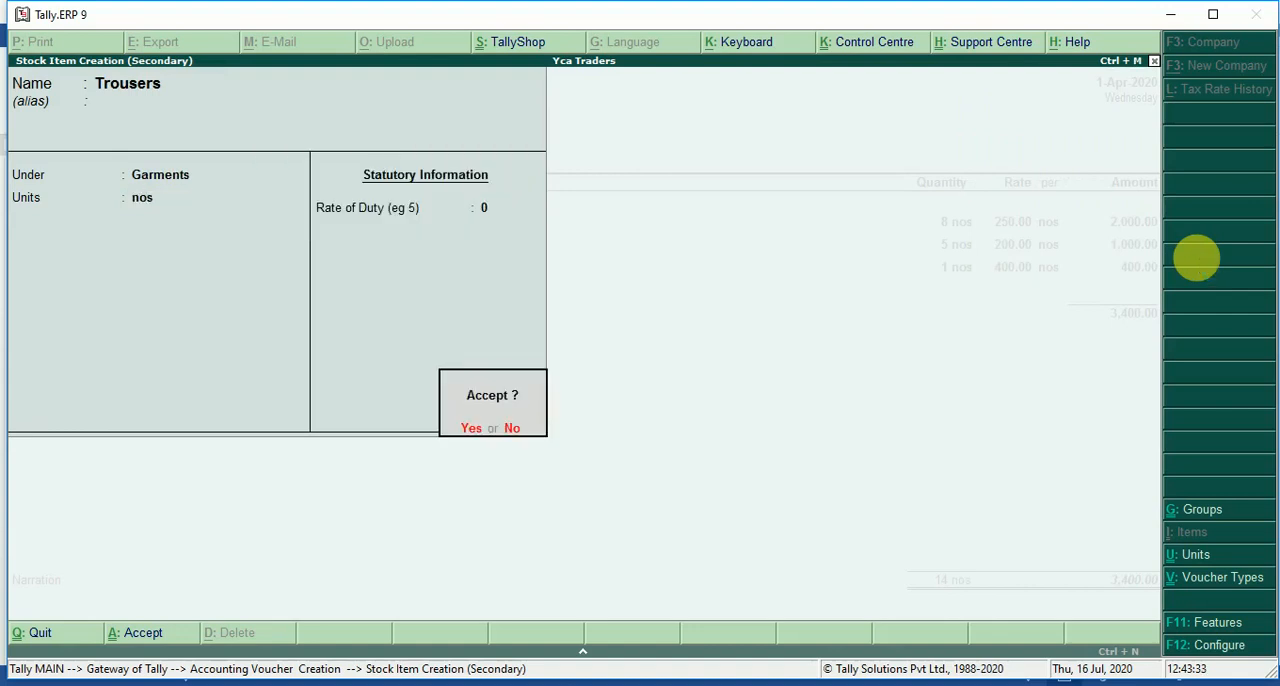
key(Return)
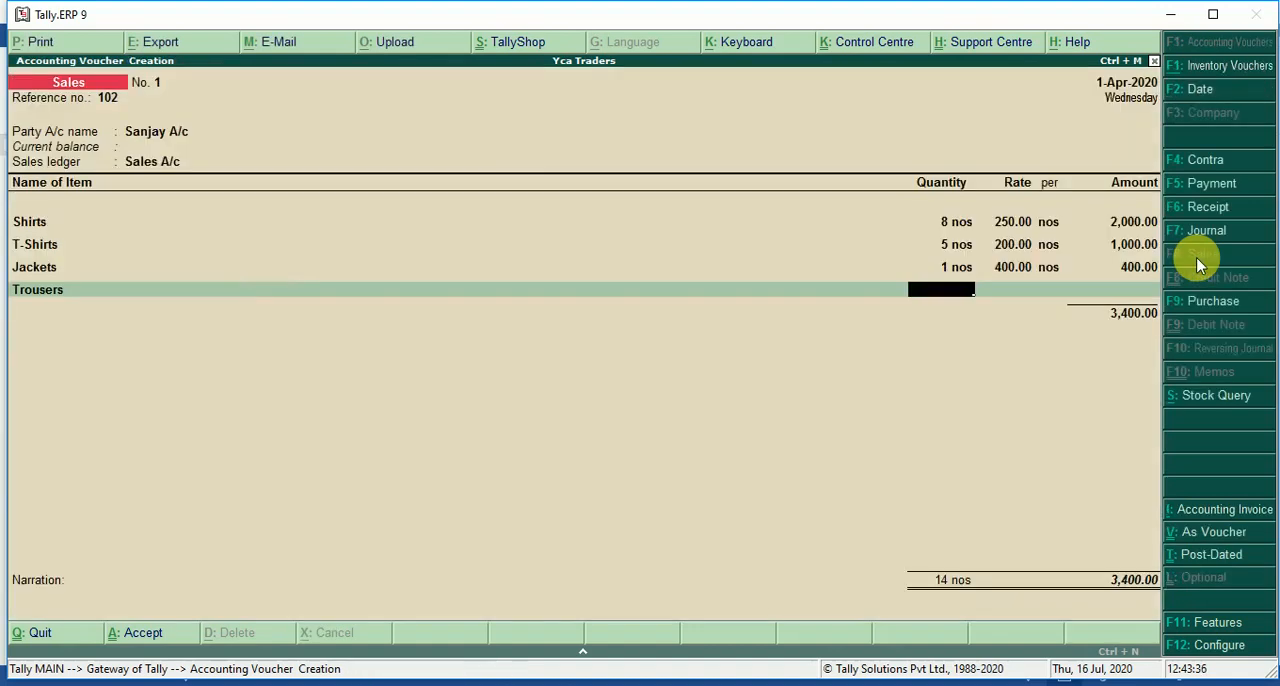
Complete the Trousers line of the sales voucher with quantity 6 nos at a rate of 600, checking the rate in the Word document.
text(6)
key(Return)
key(Return)
key(alt+Tab)
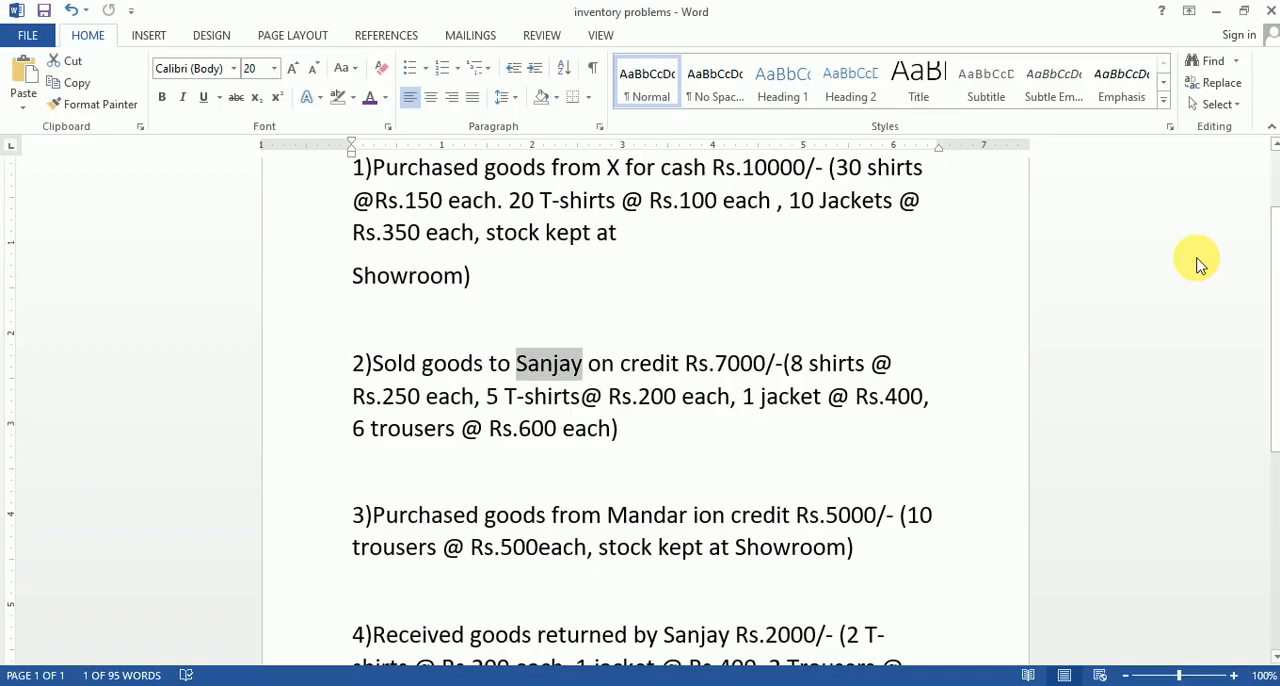
key(alt+Tab)
text(600)
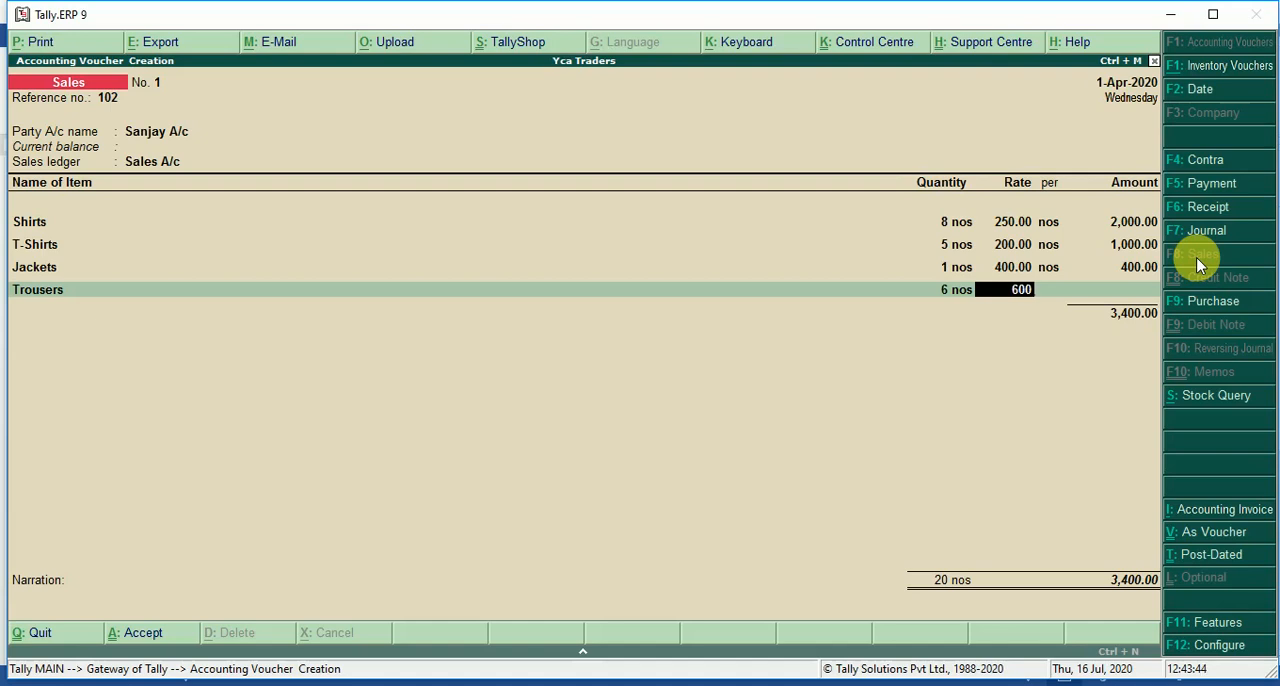
key(Return)
key(Return)
End the item list without a narration and save the credit sales voucher.
key(Return)
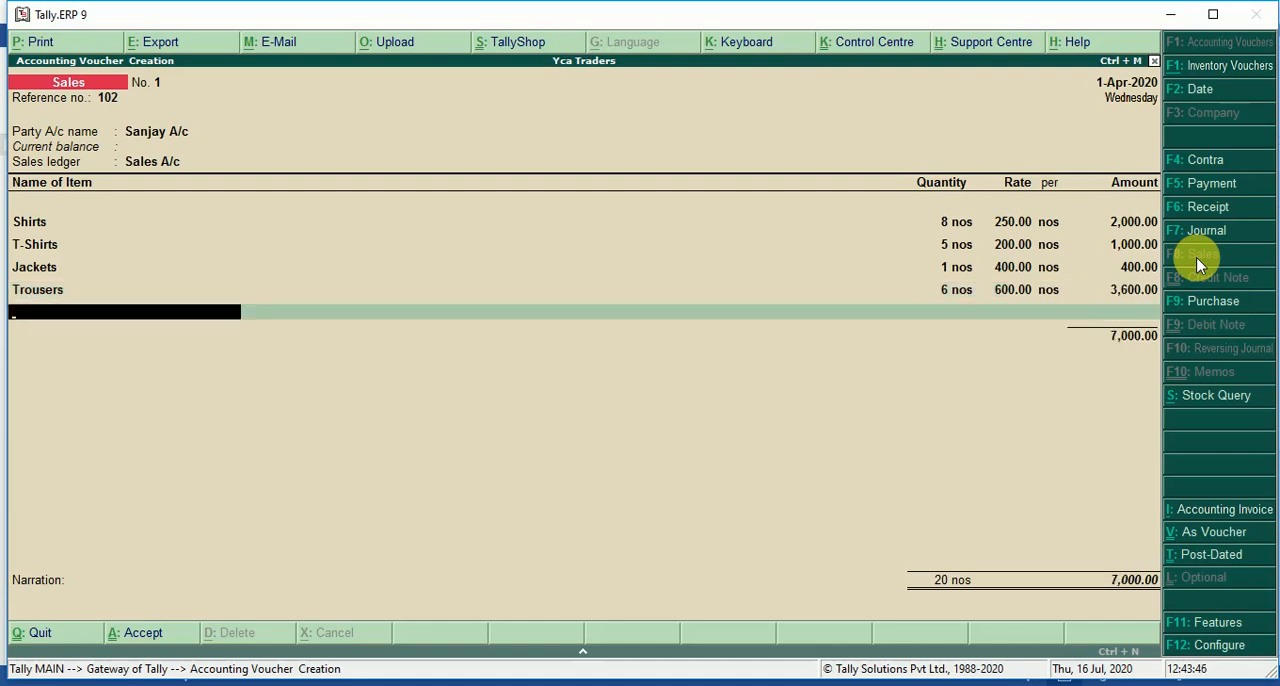
key(Return)
key(Return)
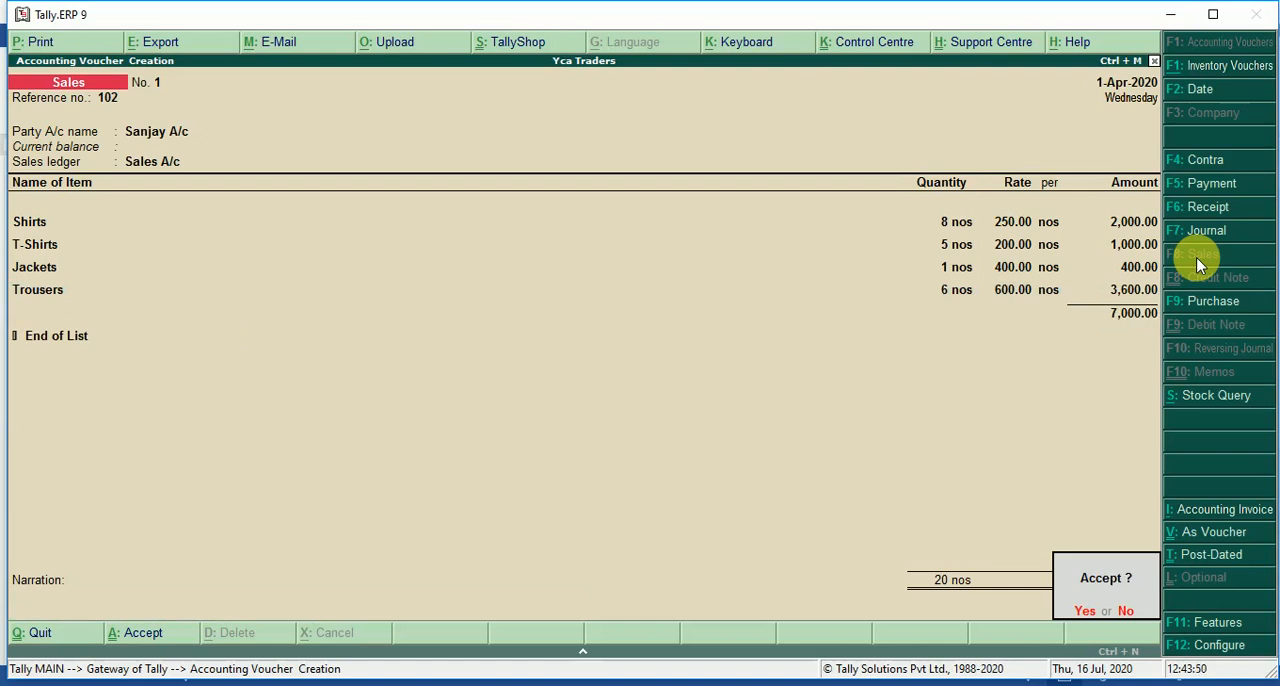
key(Return)
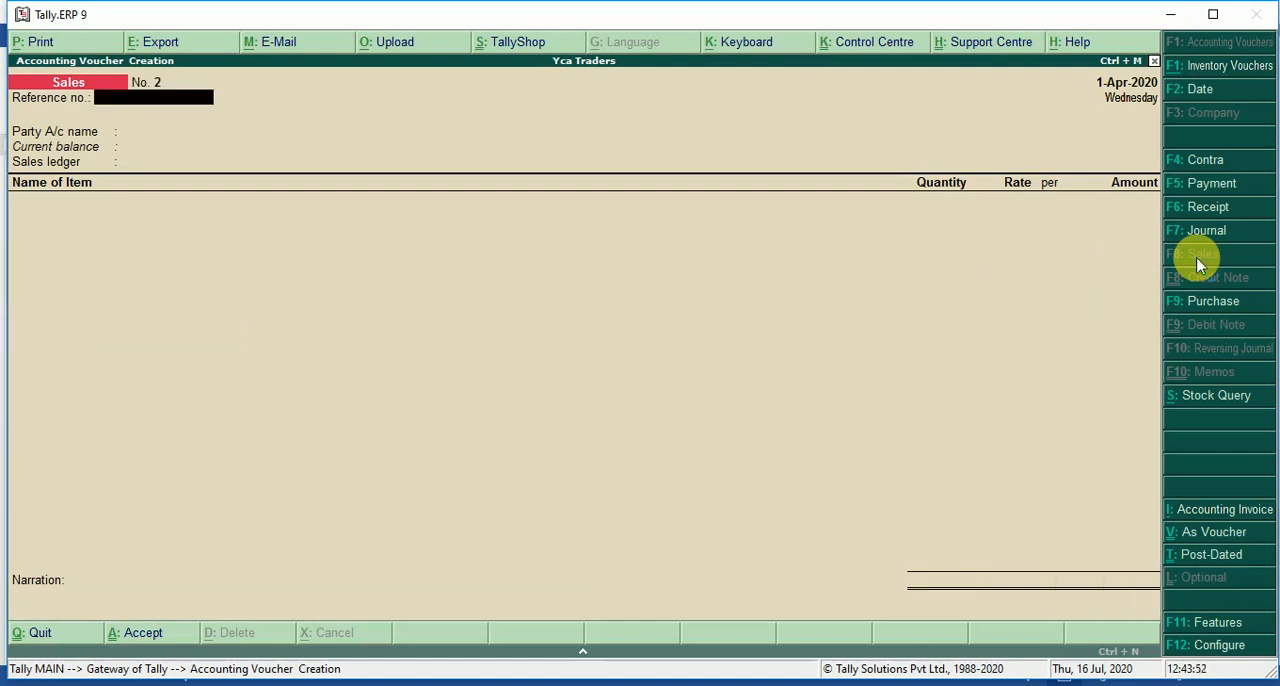
Check transaction 3 in the Word document and start a purchase voucher in Tally with the supplier invoice number and date blank.
key(alt+Tab)
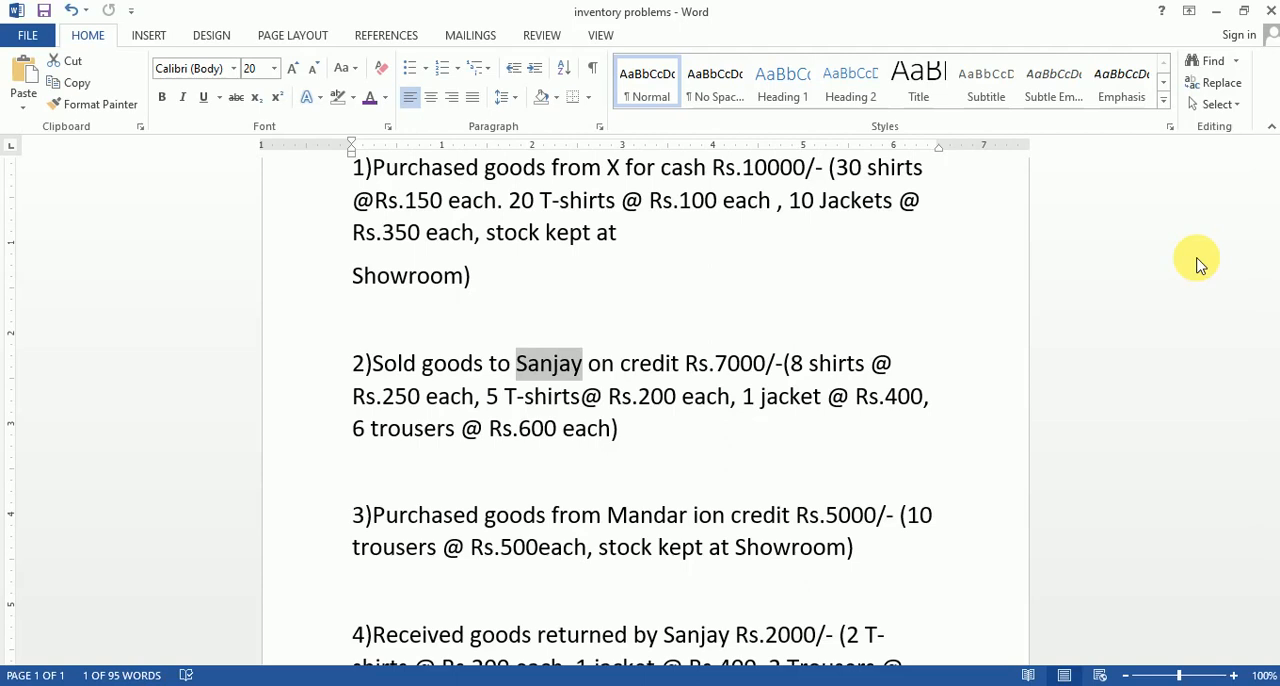
key(alt+Tab)
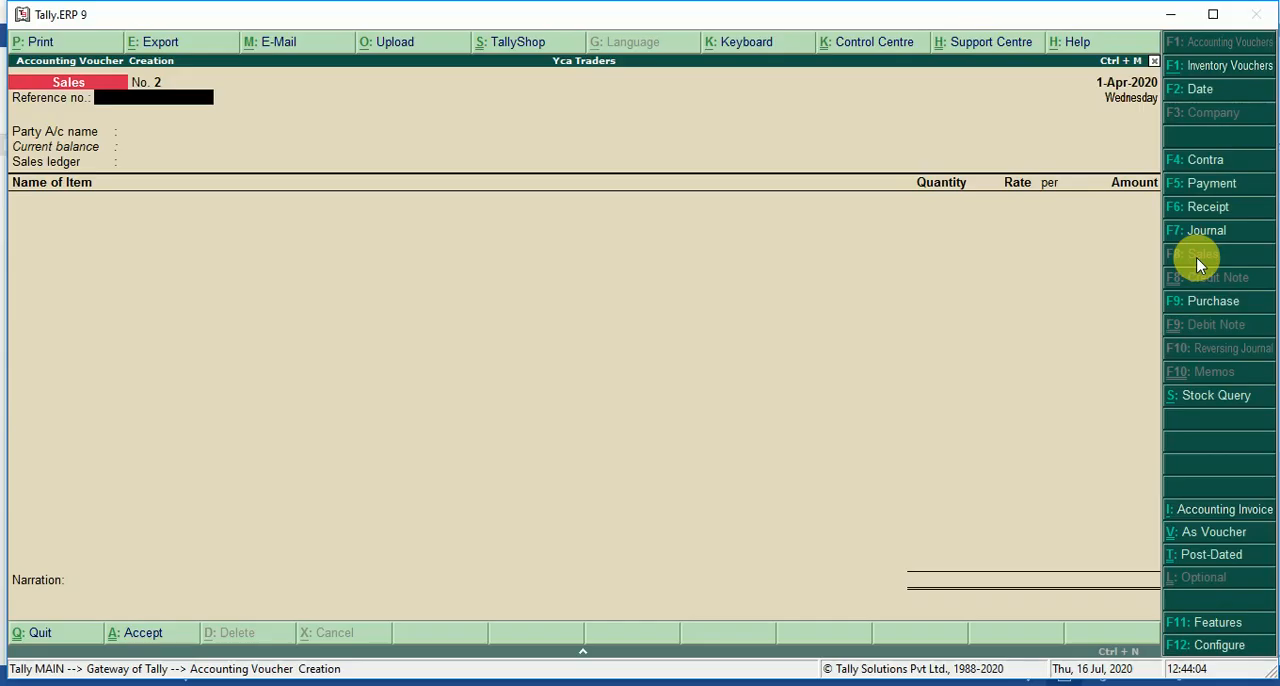
key(super+s)
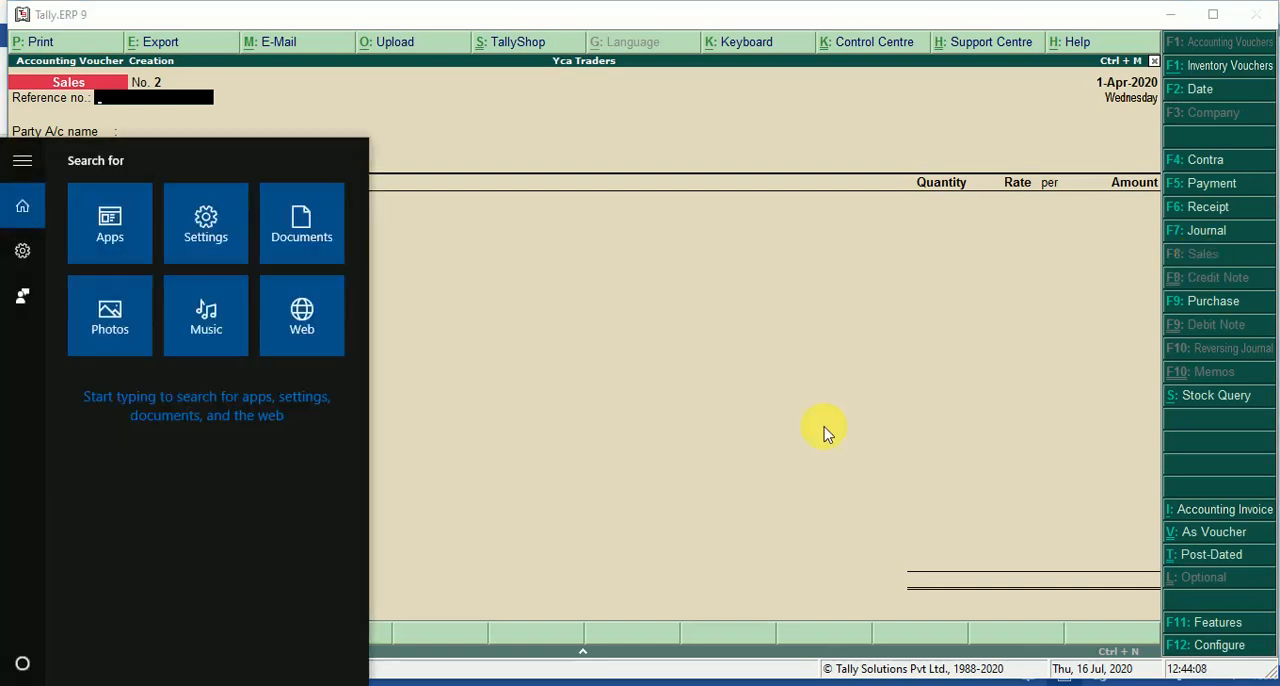
click(929, 357)
click(1187, 301)
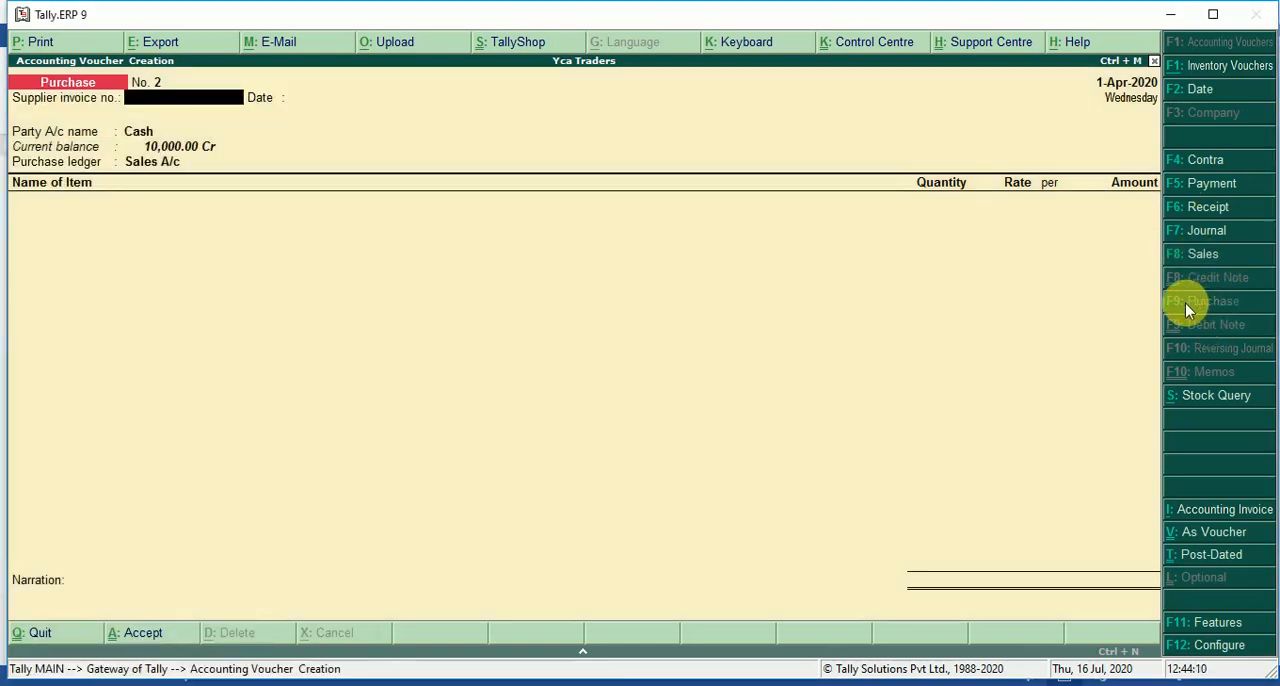
key(Return)
key(Return)
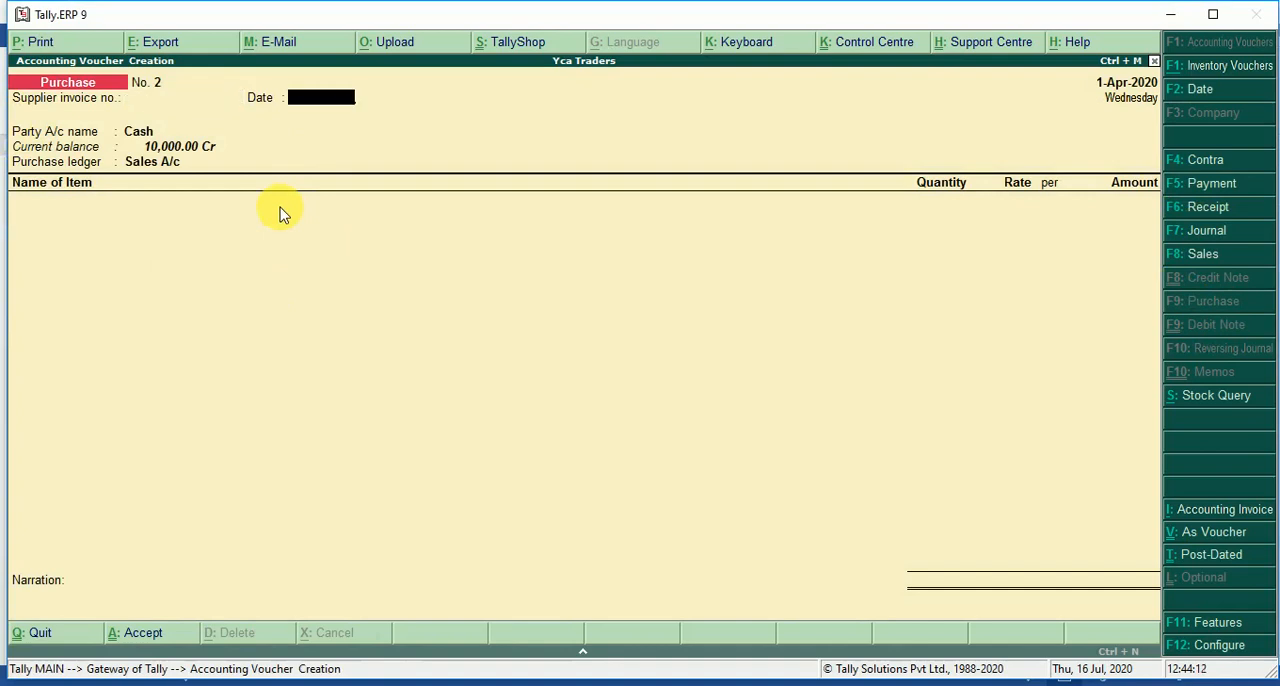
Start a new party ledger from the purchase voucher and enter the supplier's name followed by A/c.
key(alt+c)
text(Manadar)
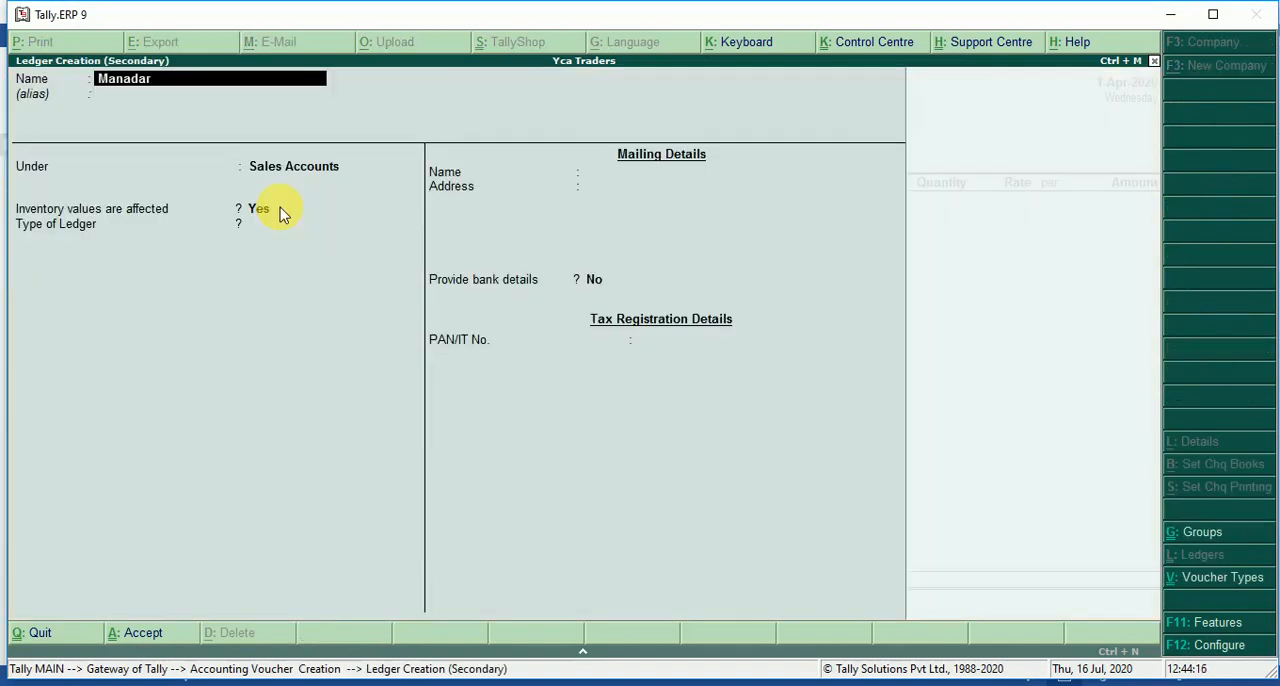
key(BackSpace)
key(BackSpace)
key(BackSpace)
key(BackSpace)
text(dar a/c)
key(Return)
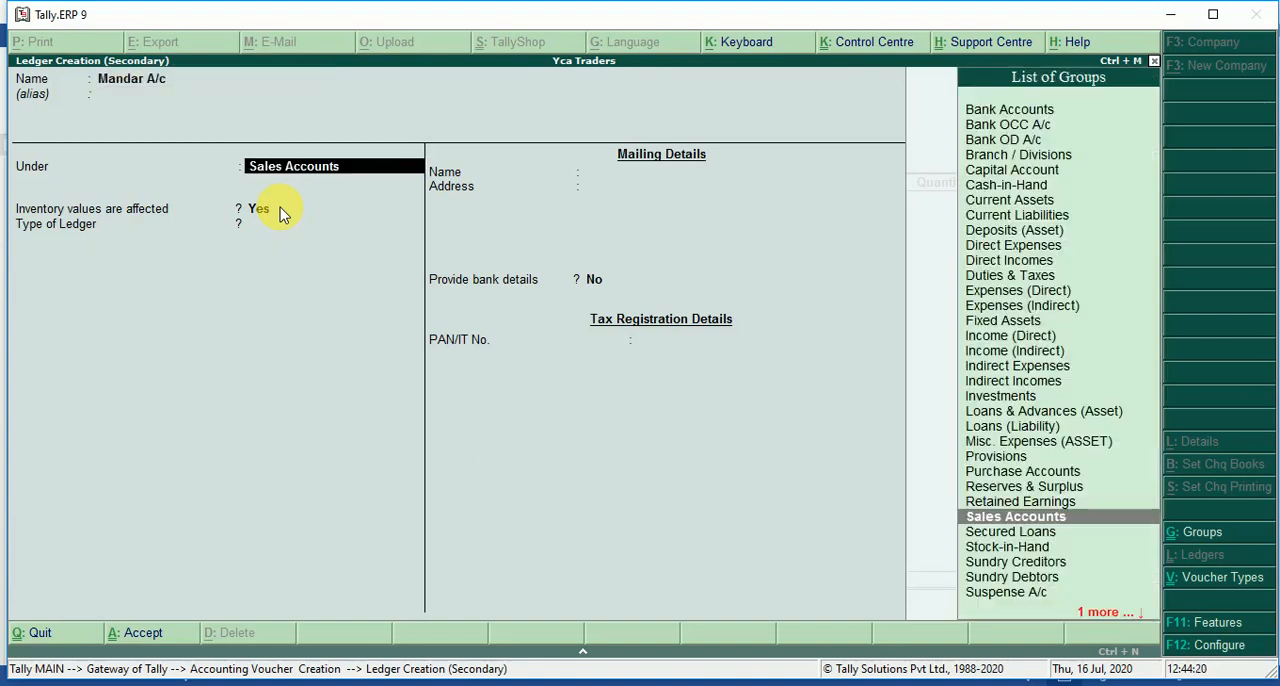
Place the supplier ledger under Sundry Creditors, keep the remaining default details and save it.
text(Su)
key(Down)
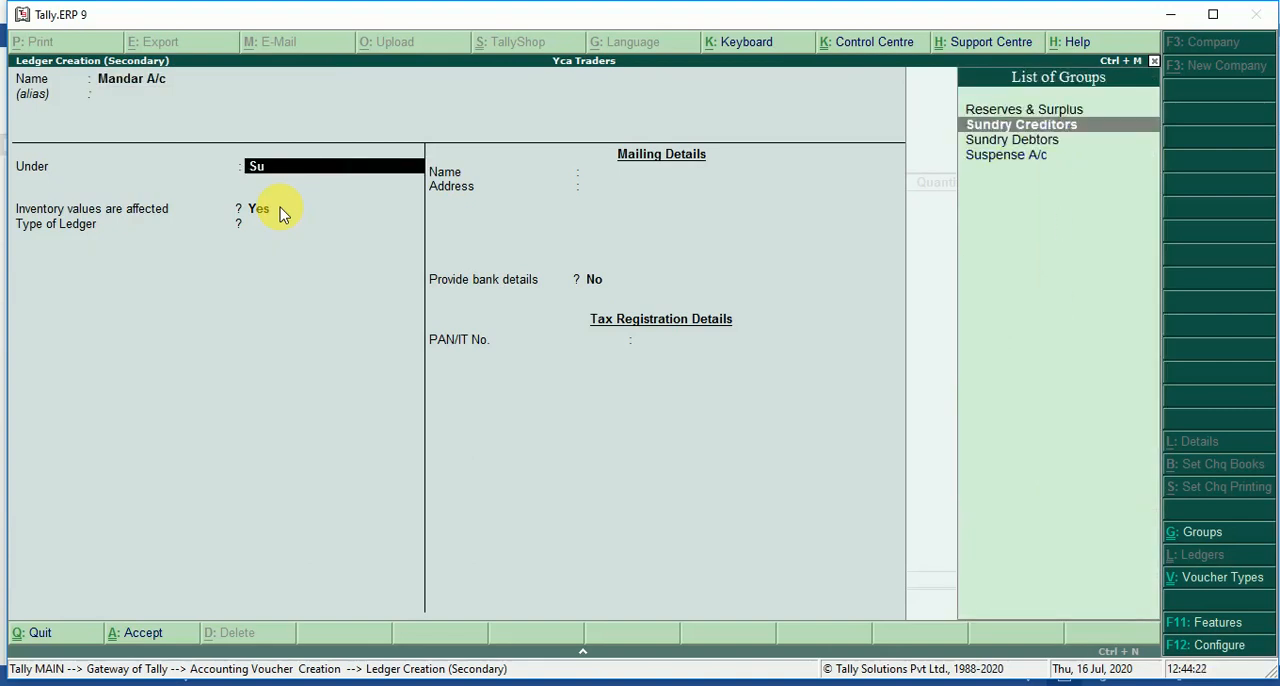
key(Return)
key(Return)
key(Return)
key(Return)
key(Return)
key(Return)
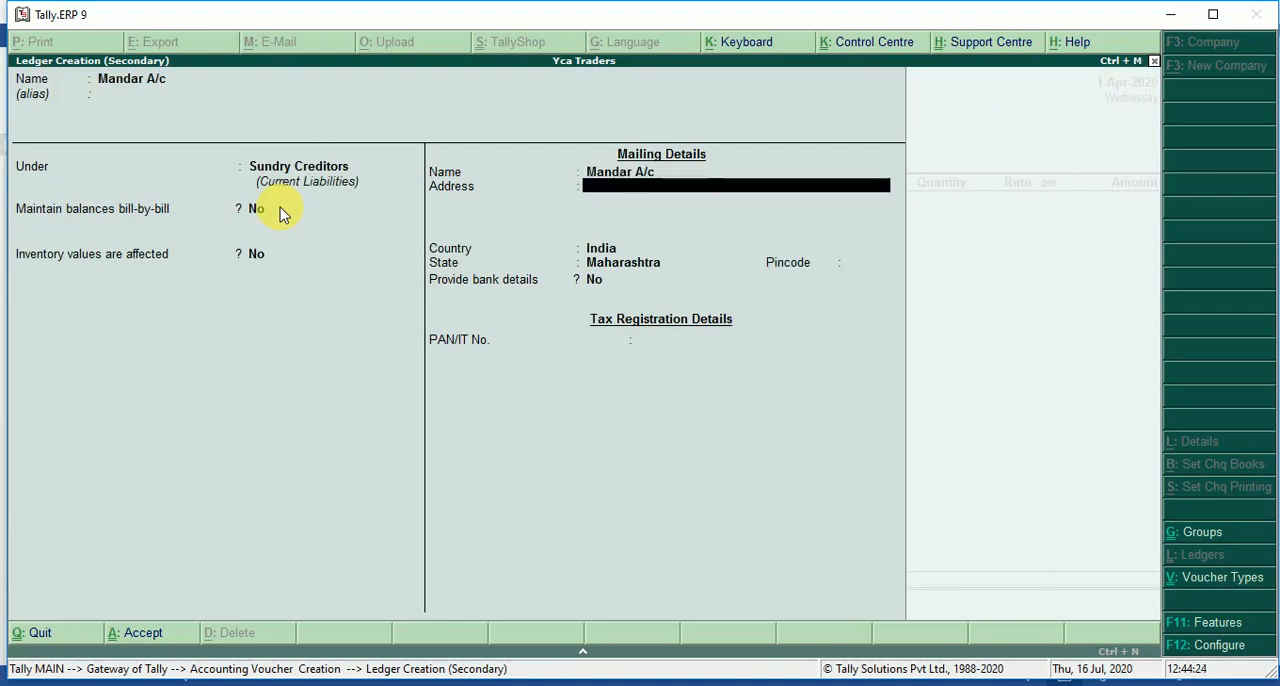
key(Return)
key(Return)
key(Return)
key(Return)
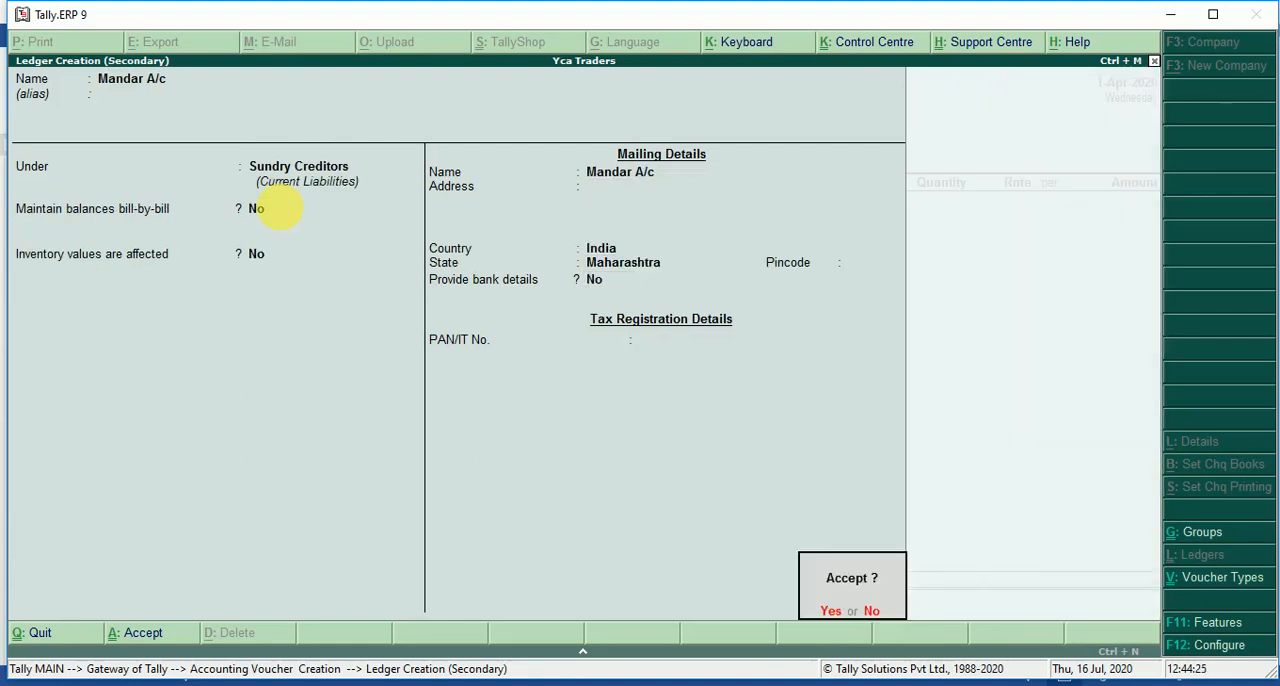
key(Return)
key(Return)
key(Return)
key(Return)
key(Return)
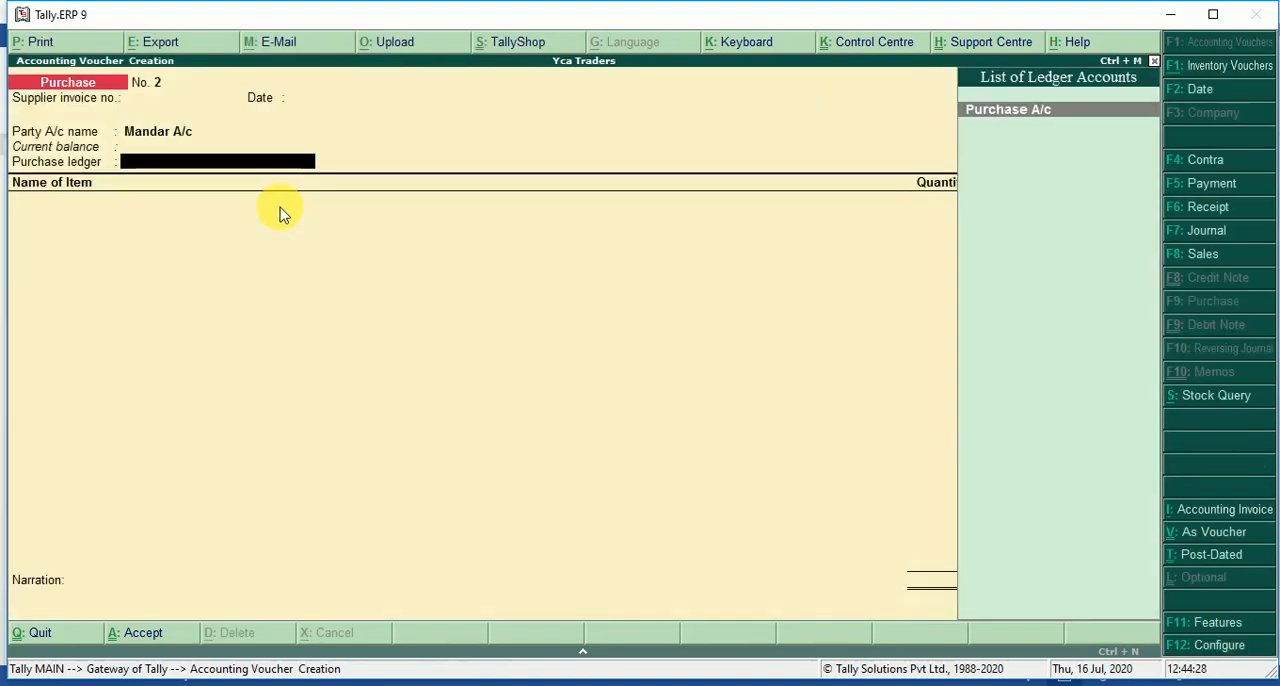
Use the new supplier ledger as the voucher's party account and Purchase A/c as the purchase ledger.
key(Return)
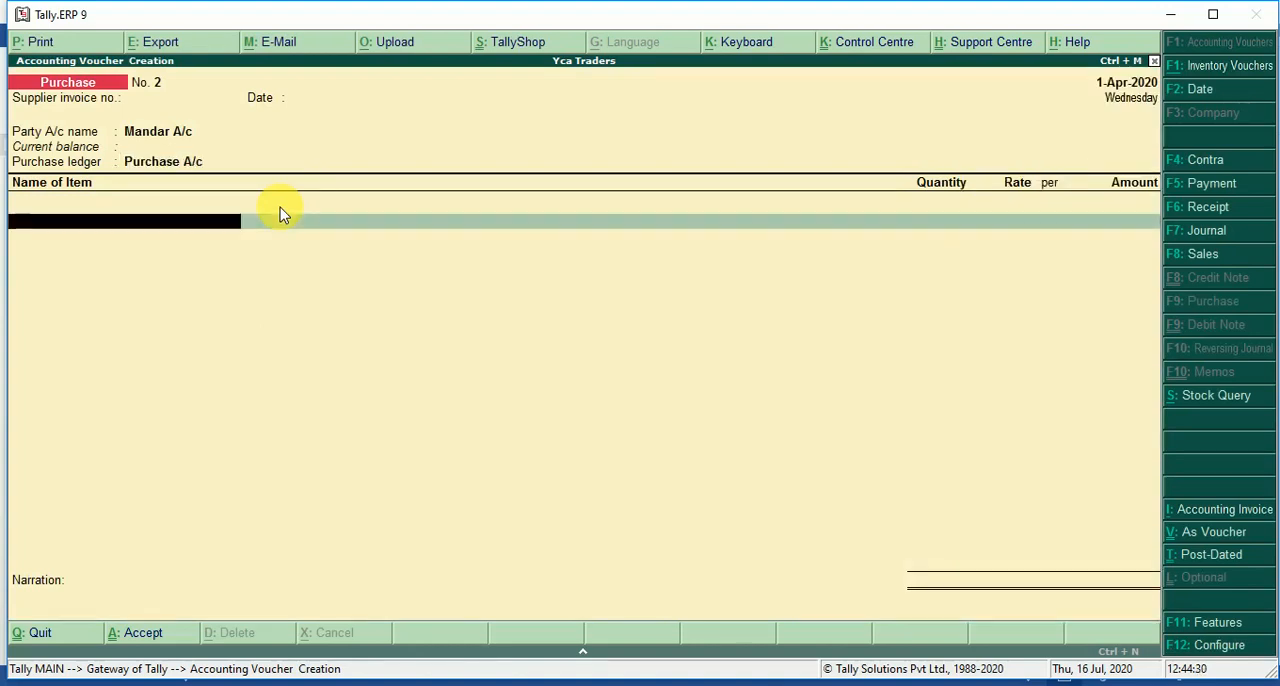
Add Trousers to the purchase voucher with quantity 10 nos at a rate of 500 per nos.
text(Tr)
key(Return)
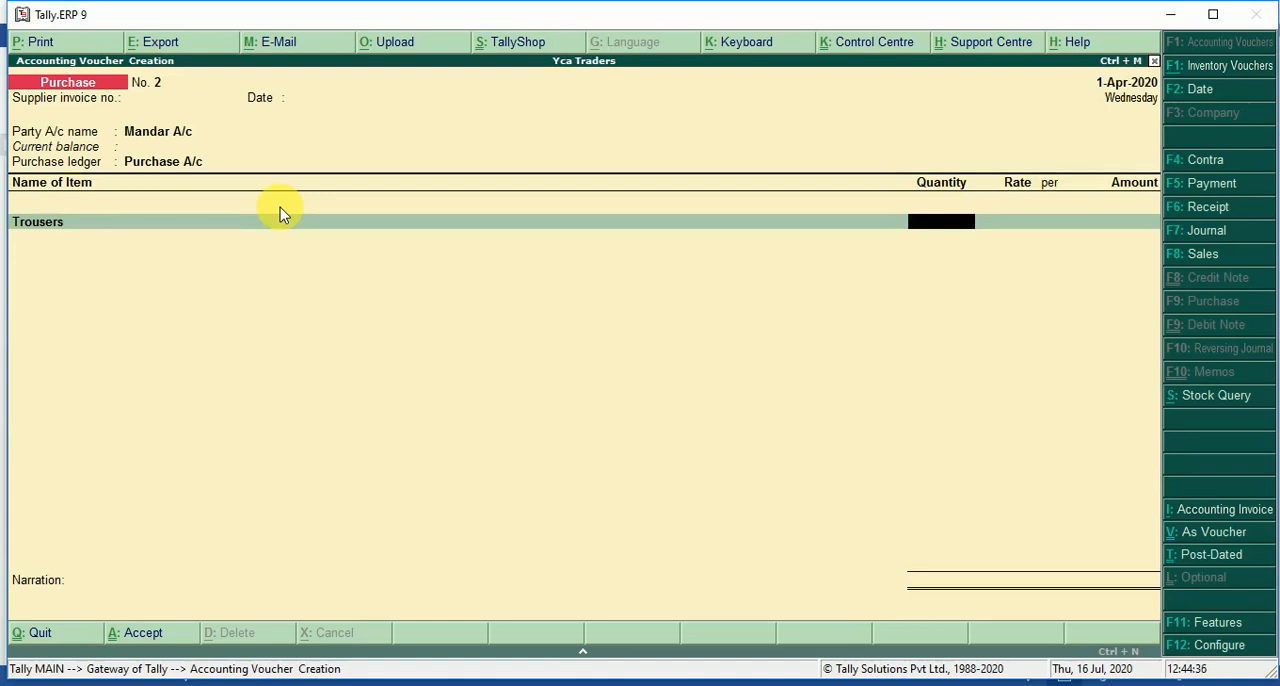
text(10)
key(Return)
text(50)
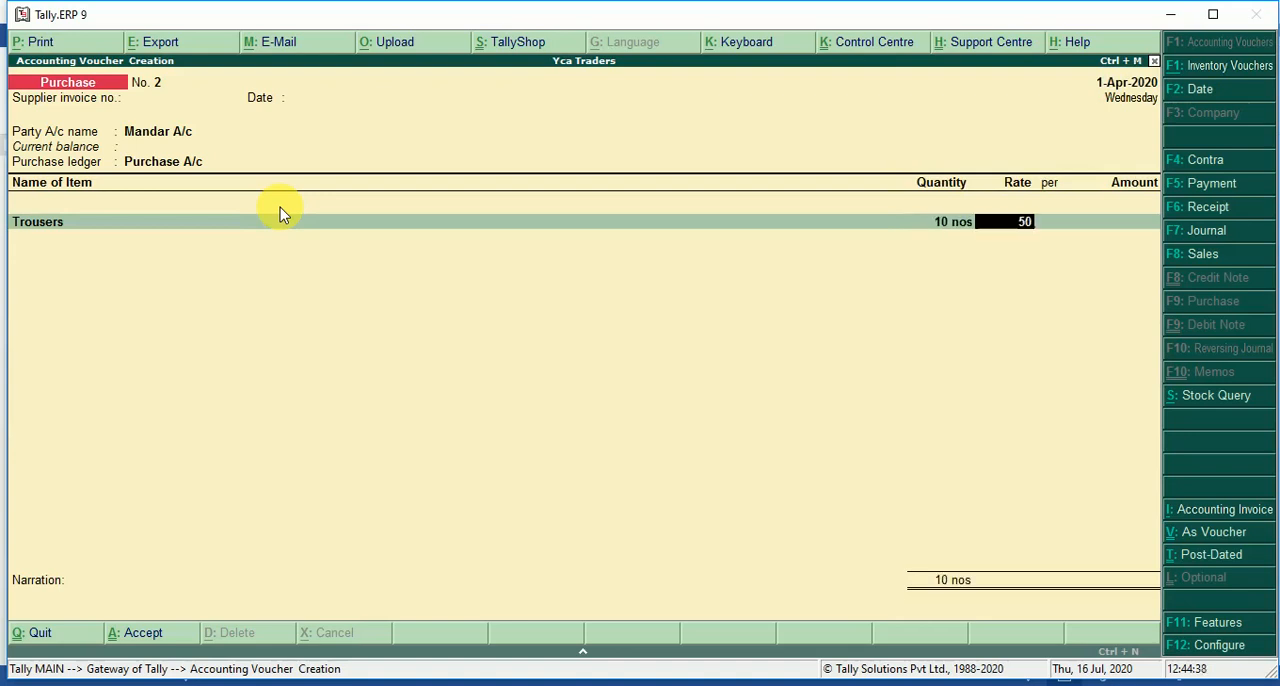
text(0)
key(Return)
key(Return)
End the item list without a narration and save the credit purchase voucher.
key(Return)
key(Return)
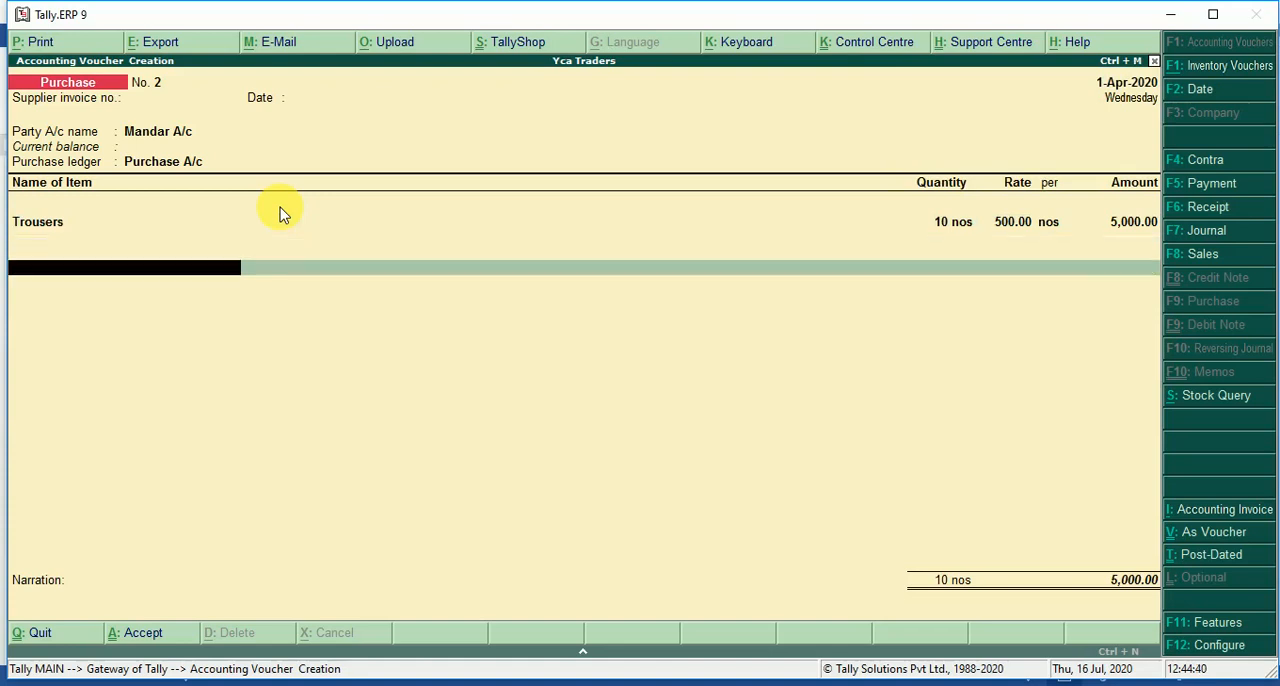
key(Return)
key(Return)
key(Return)
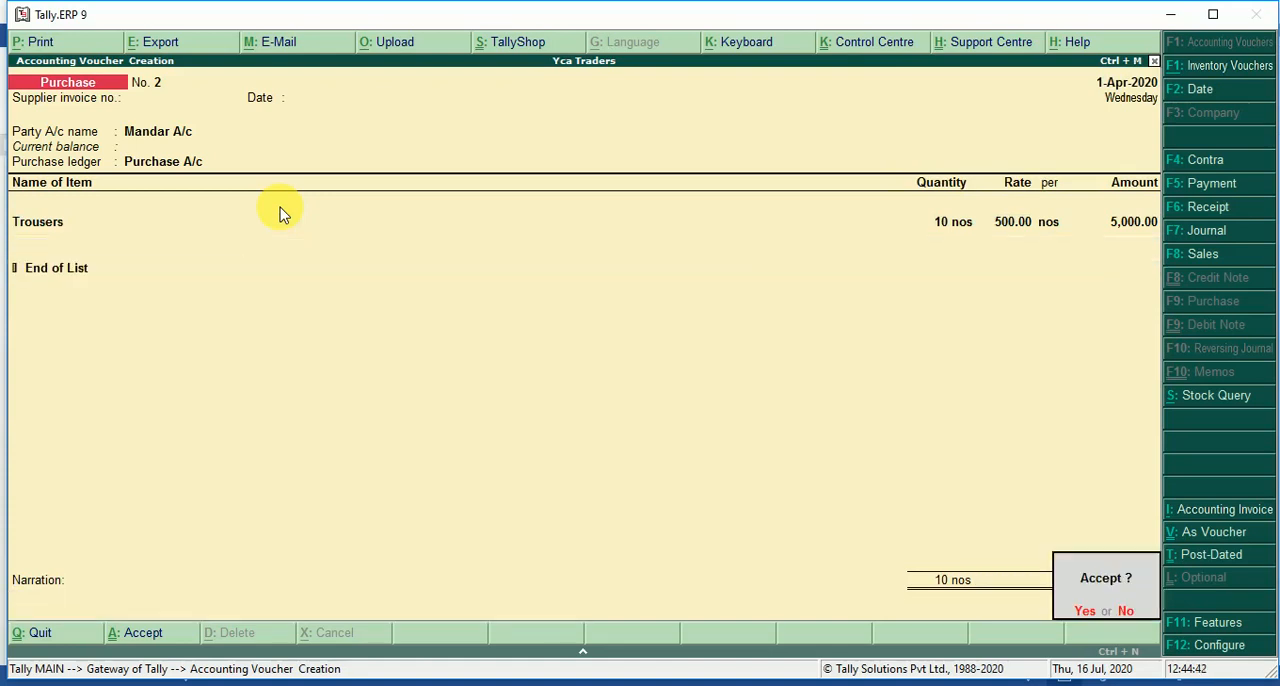
key(Return)
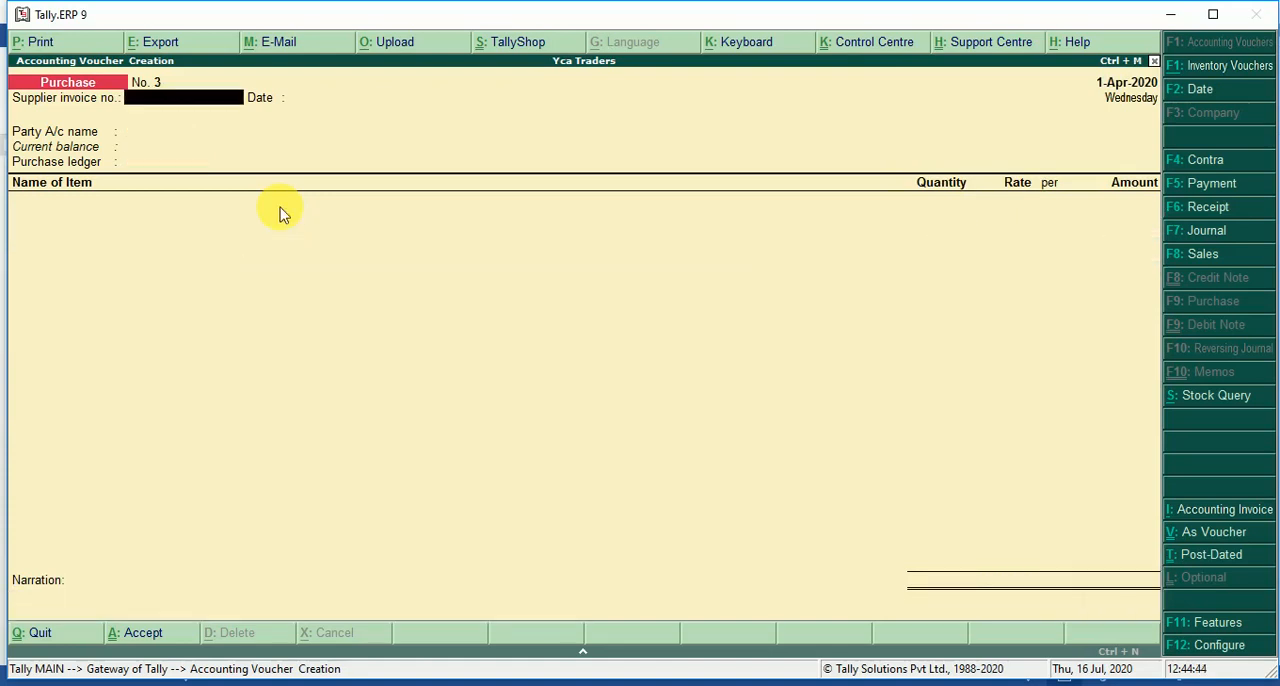
Switch to the Word document and examine transaction 4, the goods returned by the customer, including its items, rates and total.
key(alt+Tab)
key(Down)
key(Down)
key(Down)
key(Down)
key(Down)
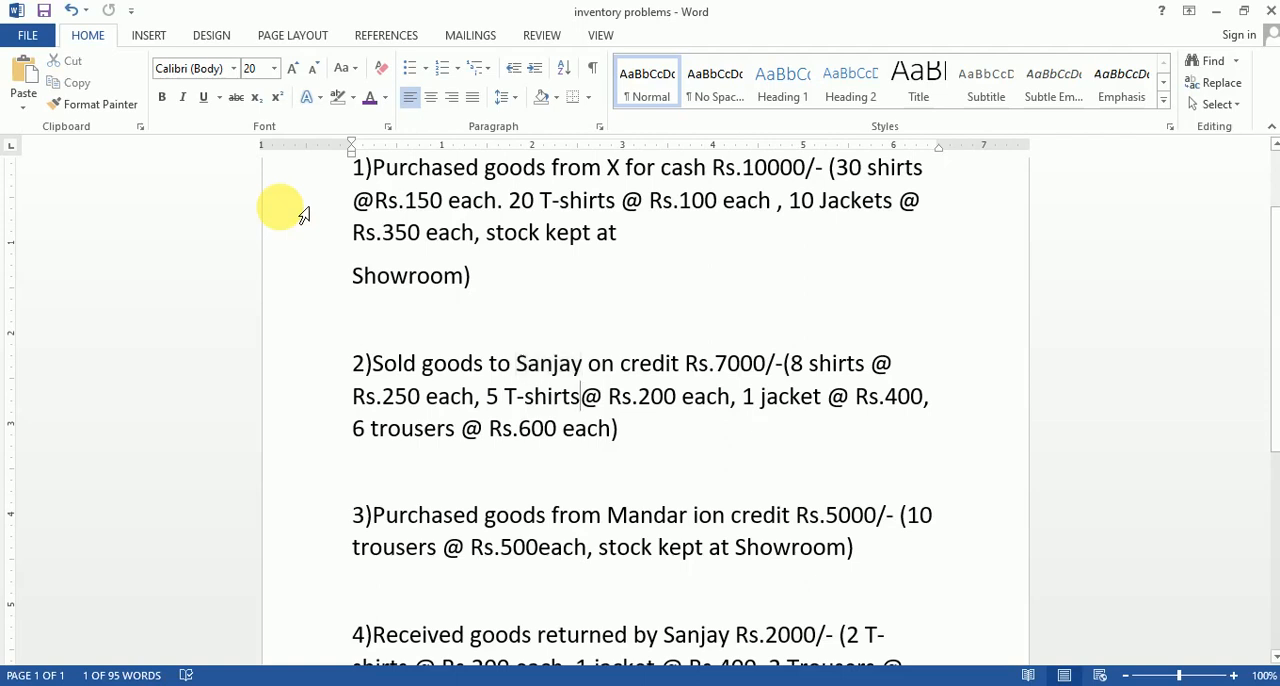
key(Down)
key(Down)
key(Down)
key(Down)
key(Down)
key(Down)
key(Down)
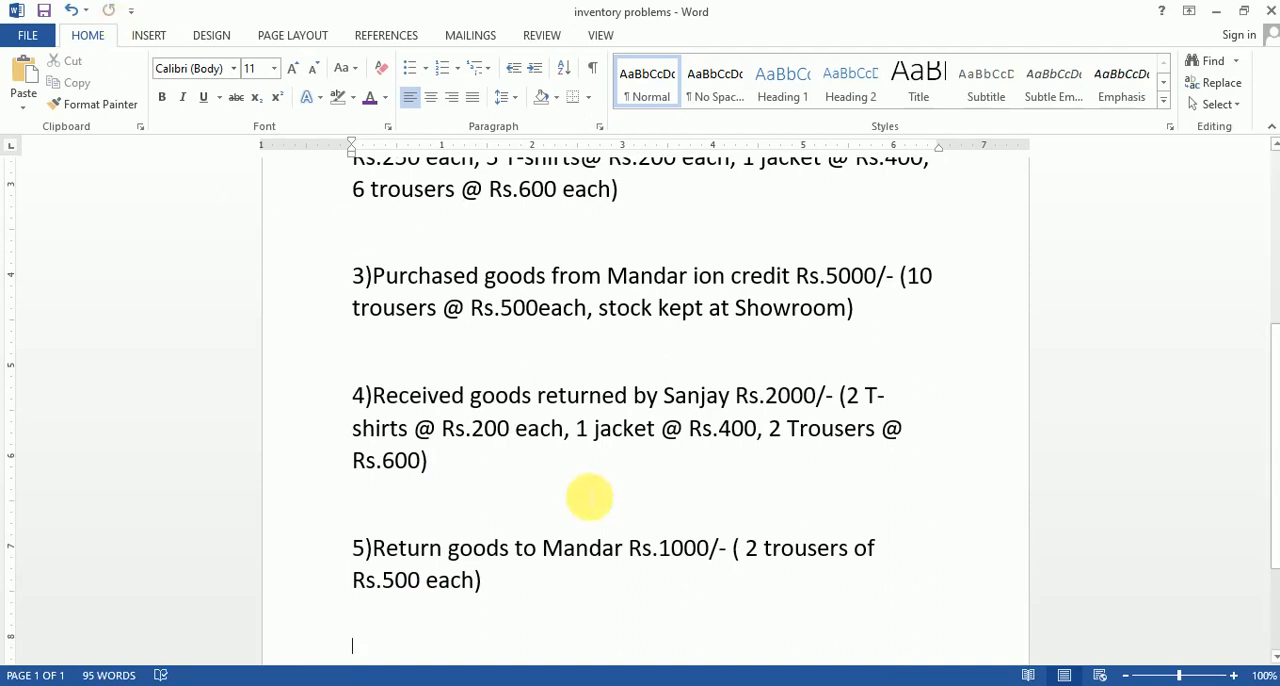
scroll(587, 510, up, 1)
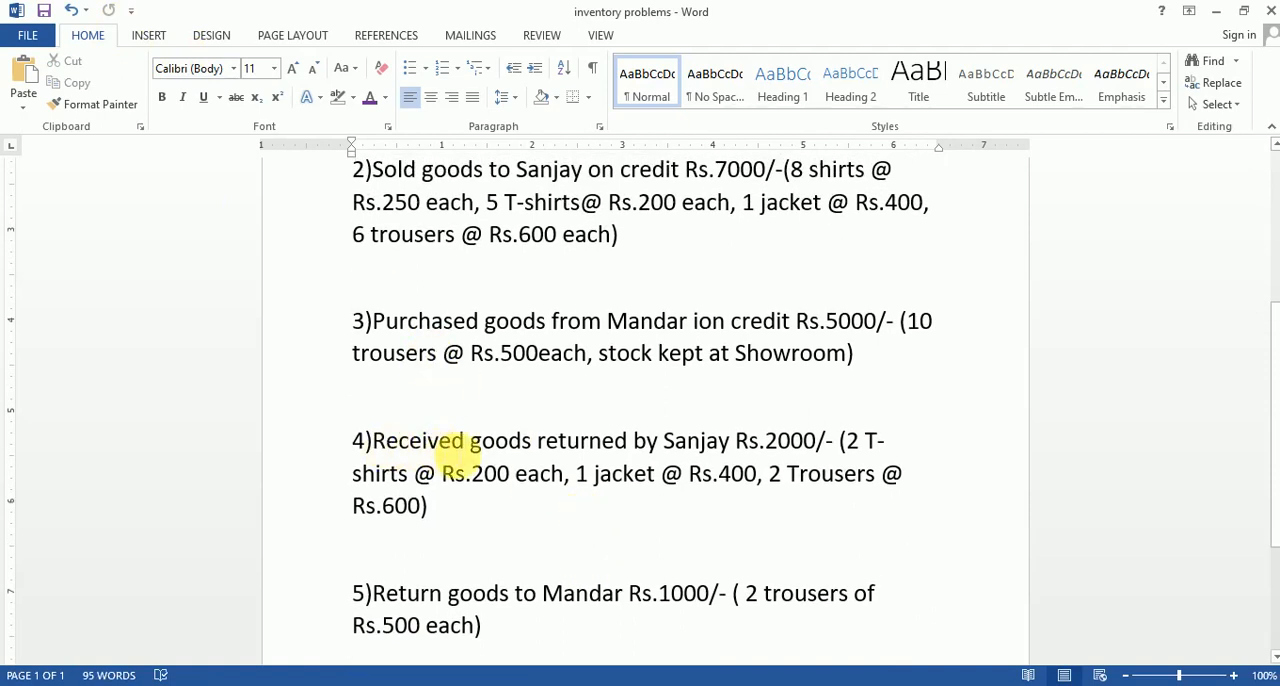
scroll(679, 485, up, 1)
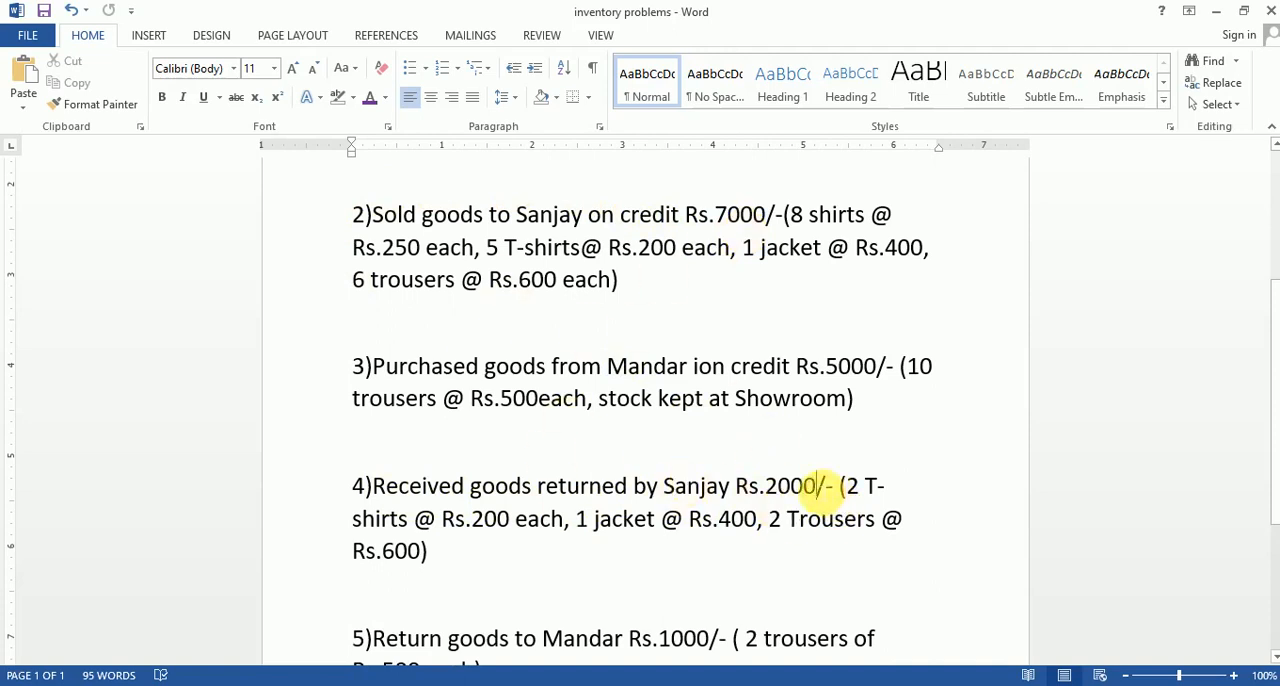
double_click(790, 487)
drag(765, 487, 817, 490)
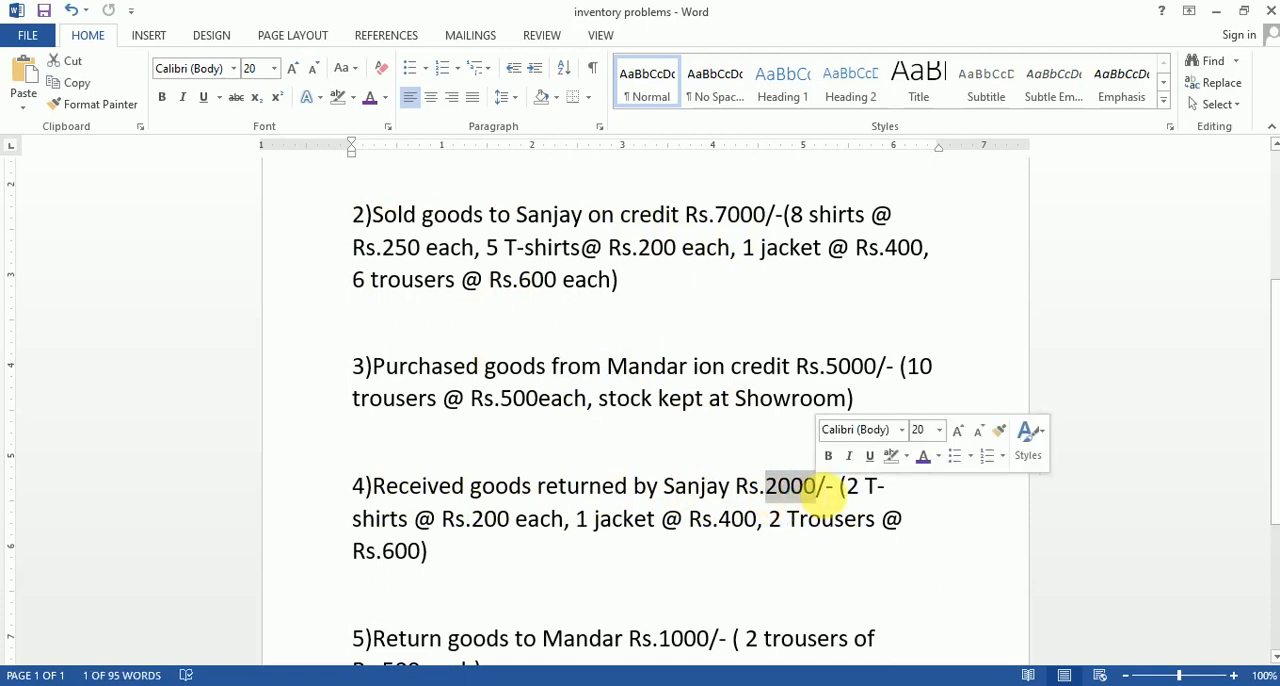
click(754, 550)
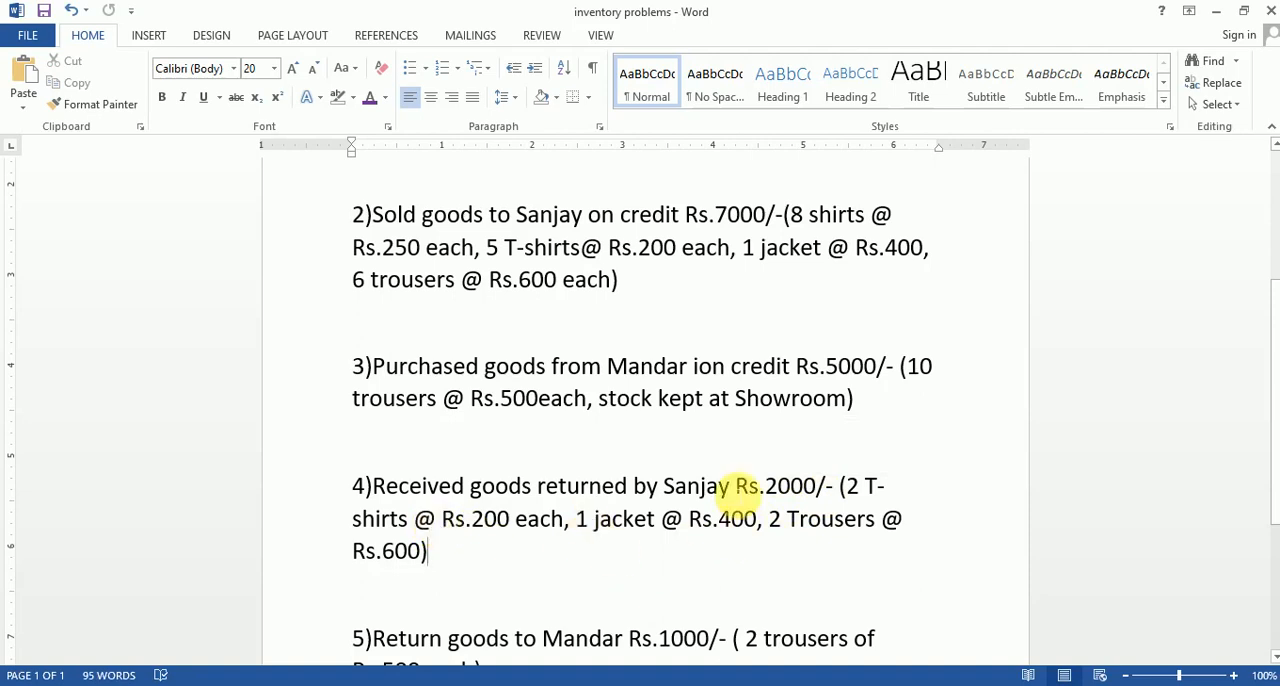
Switch back to Tally and quit the blank purchase voucher to return to the Gateway of Tally.
key(alt+Tab)
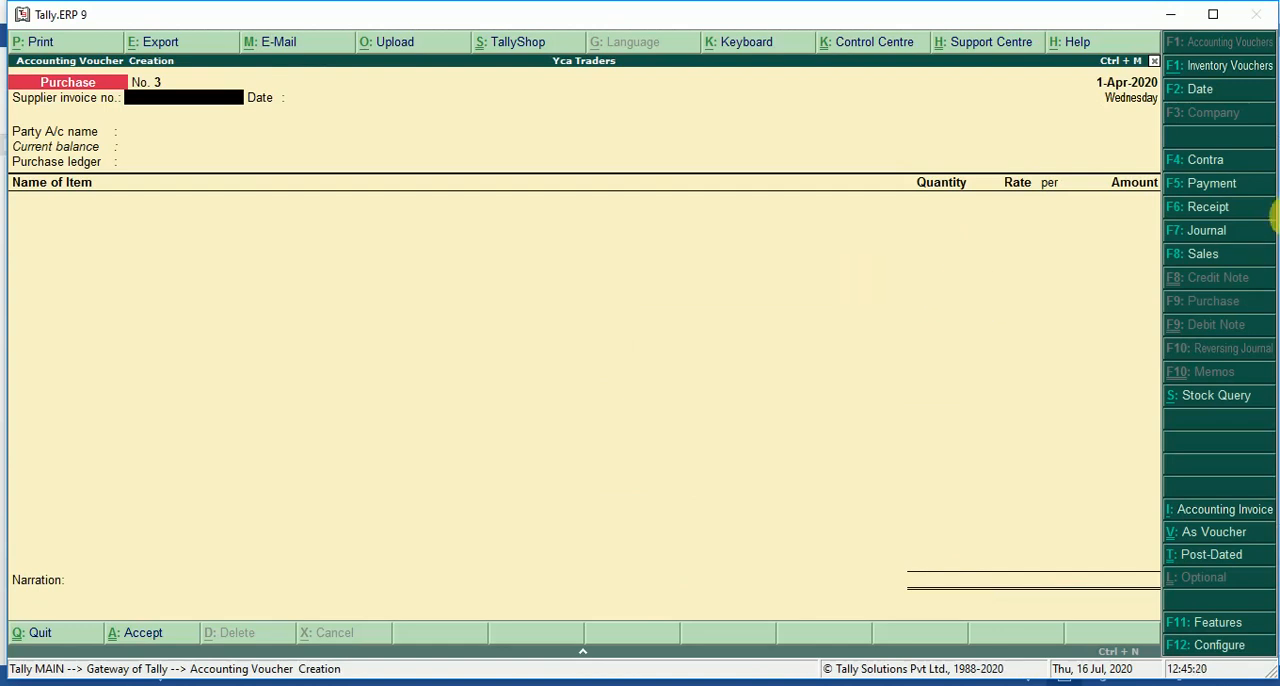
key(XF86MonBrightnessDown)
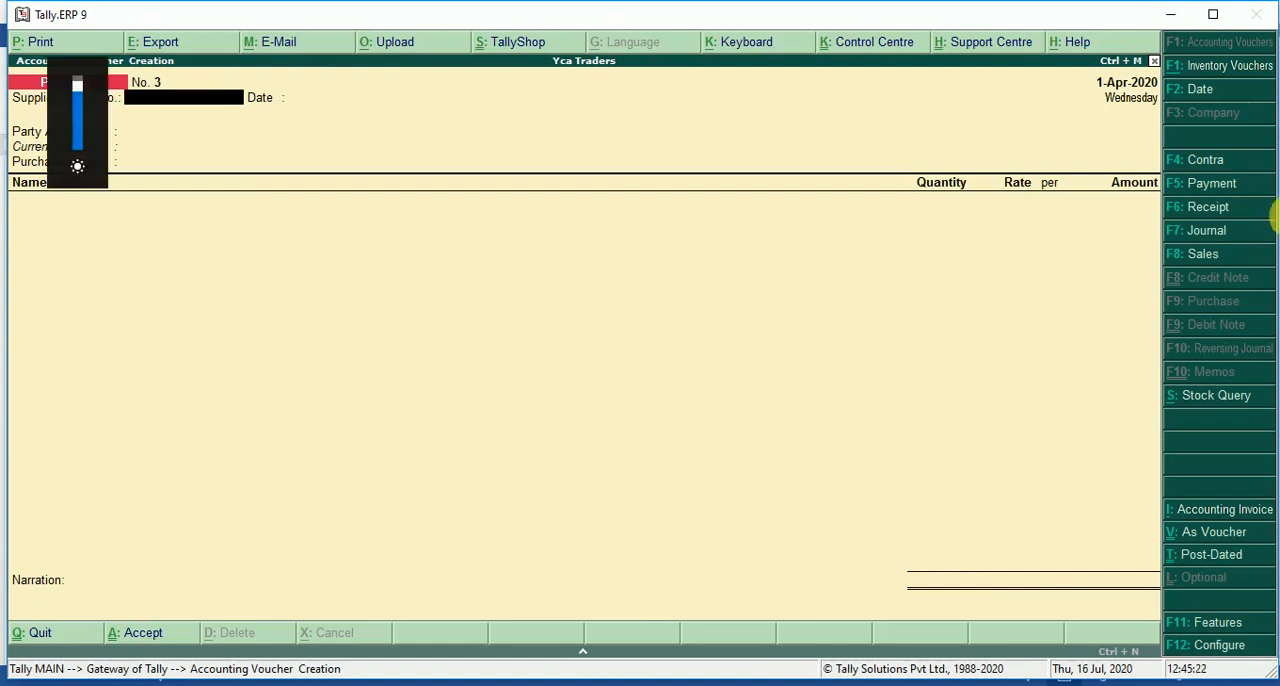
key(Escape)
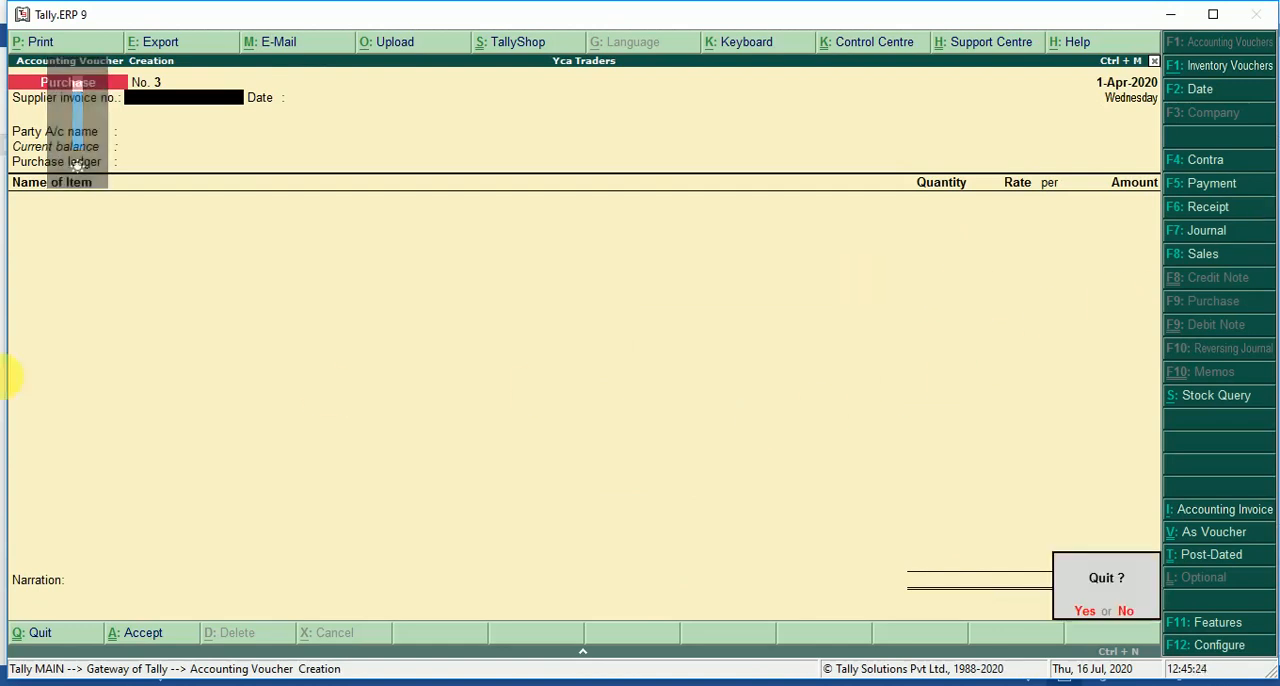
key(Return)
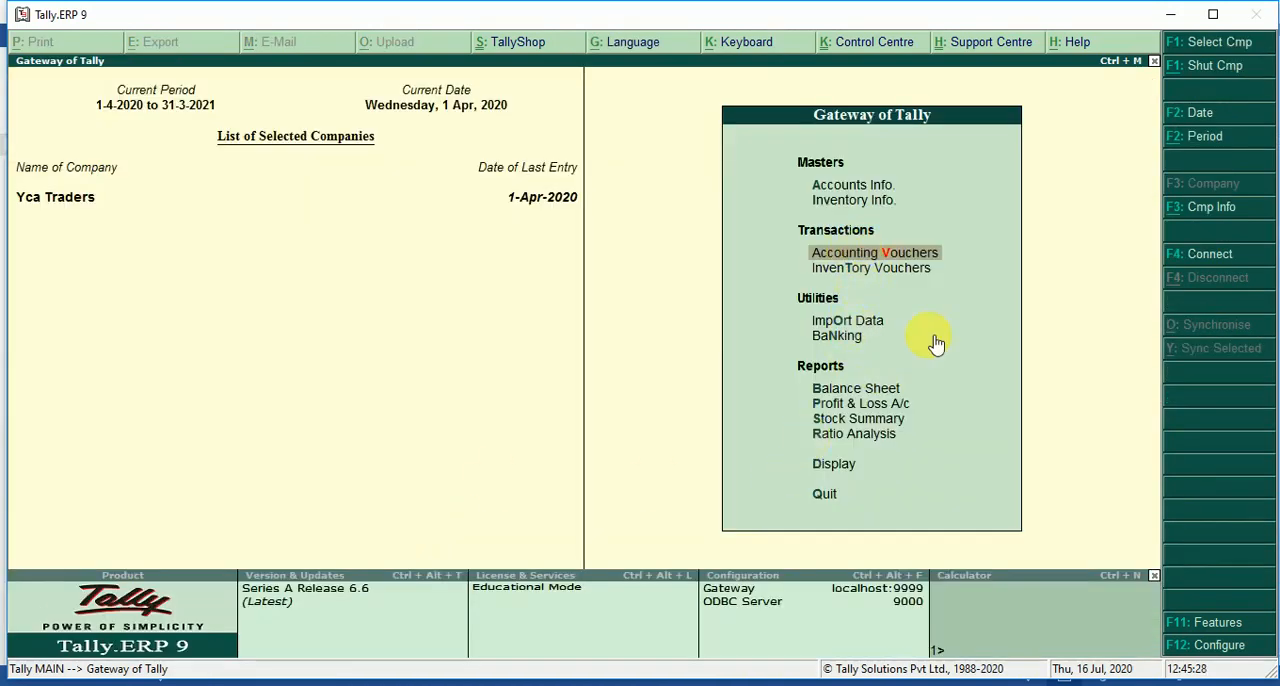
key(XF86MonBrightnessDown)
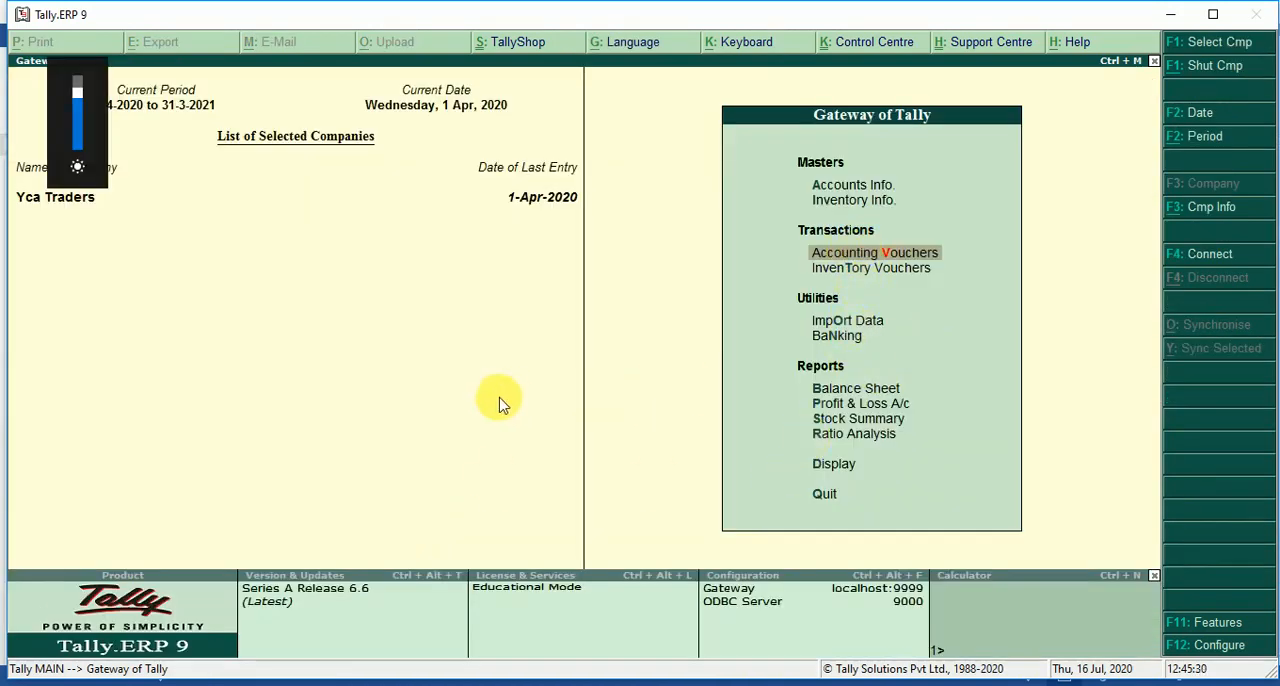
key(XF86MonBrightnessDown)
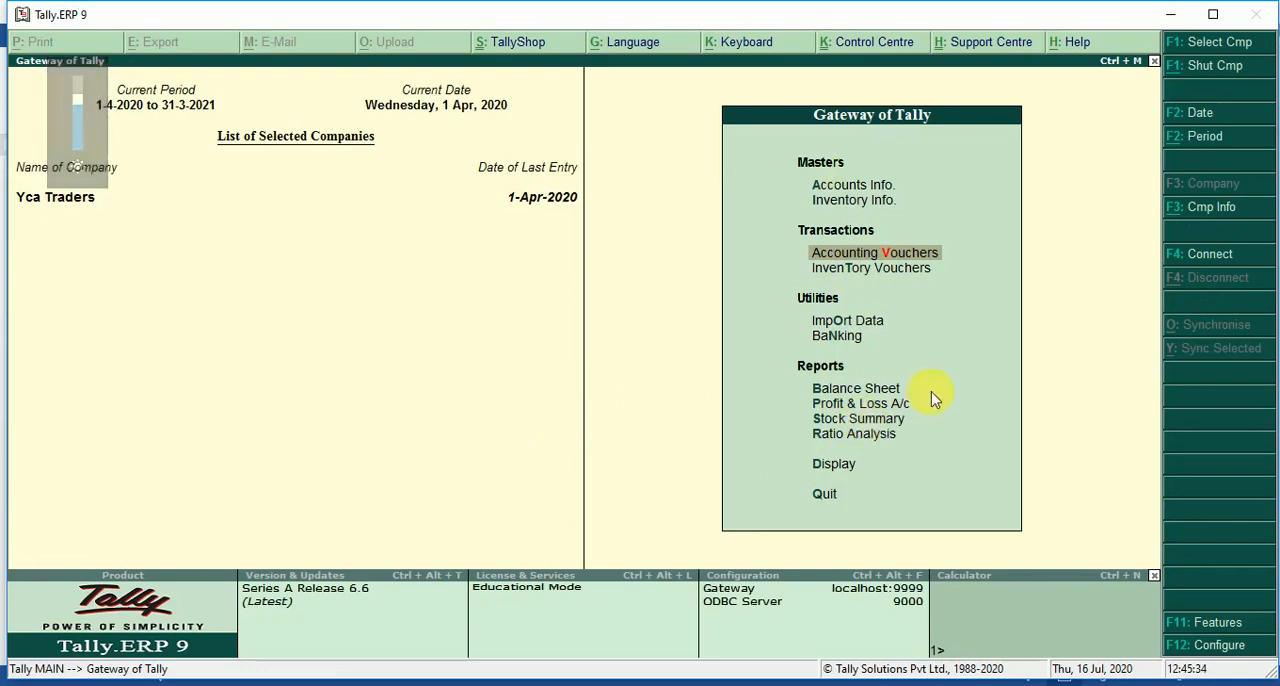
click(850, 392)
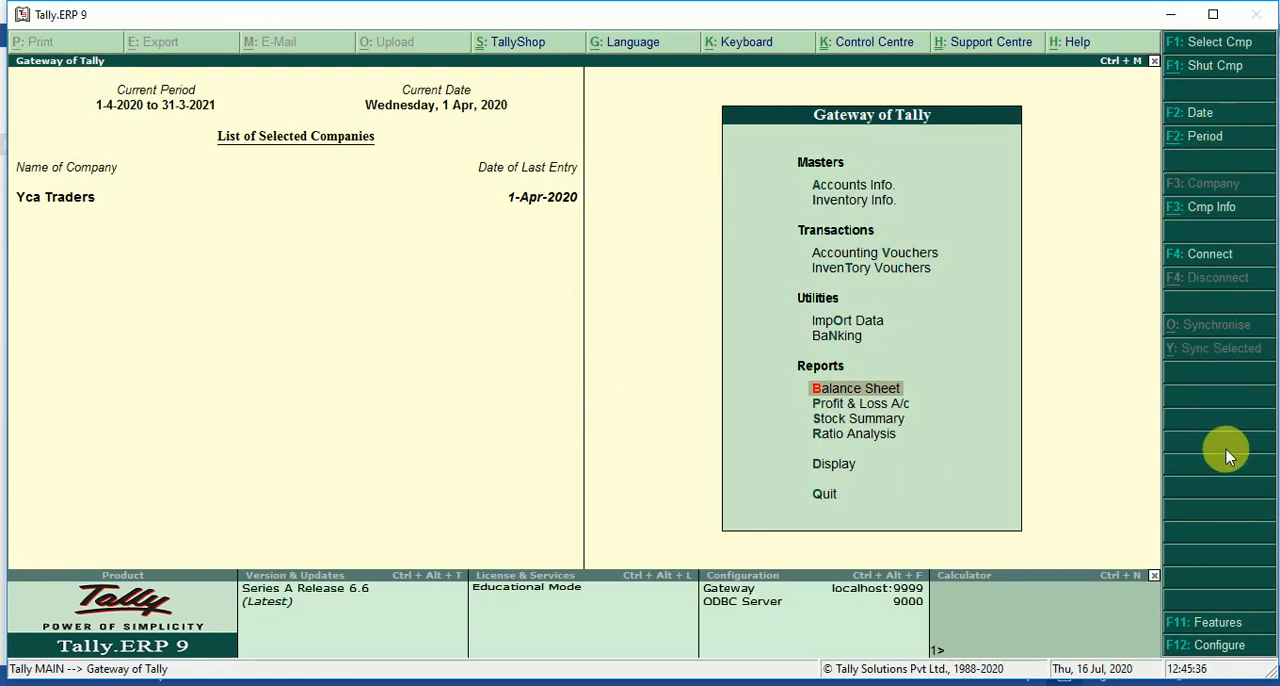
In the accounting features, enable debit and credit notes, record both in invoice mode, save the settings and return to the Gateway of Tally.
click(1206, 622)
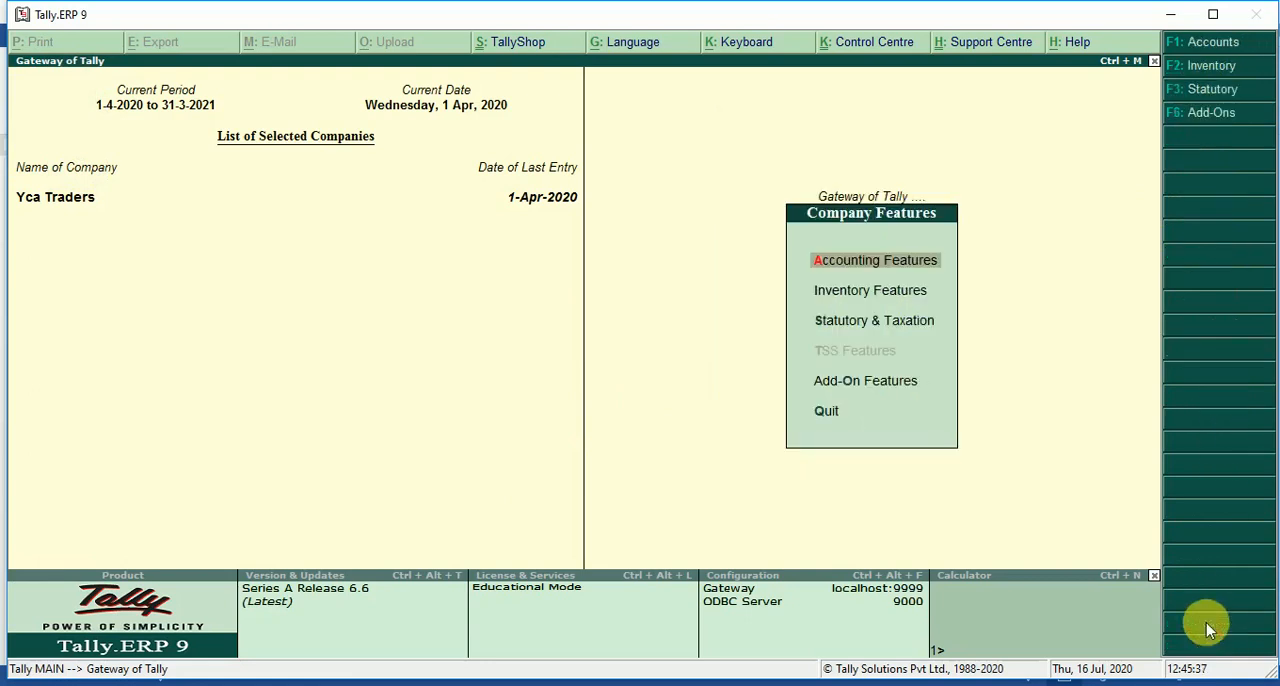
click(846, 270)
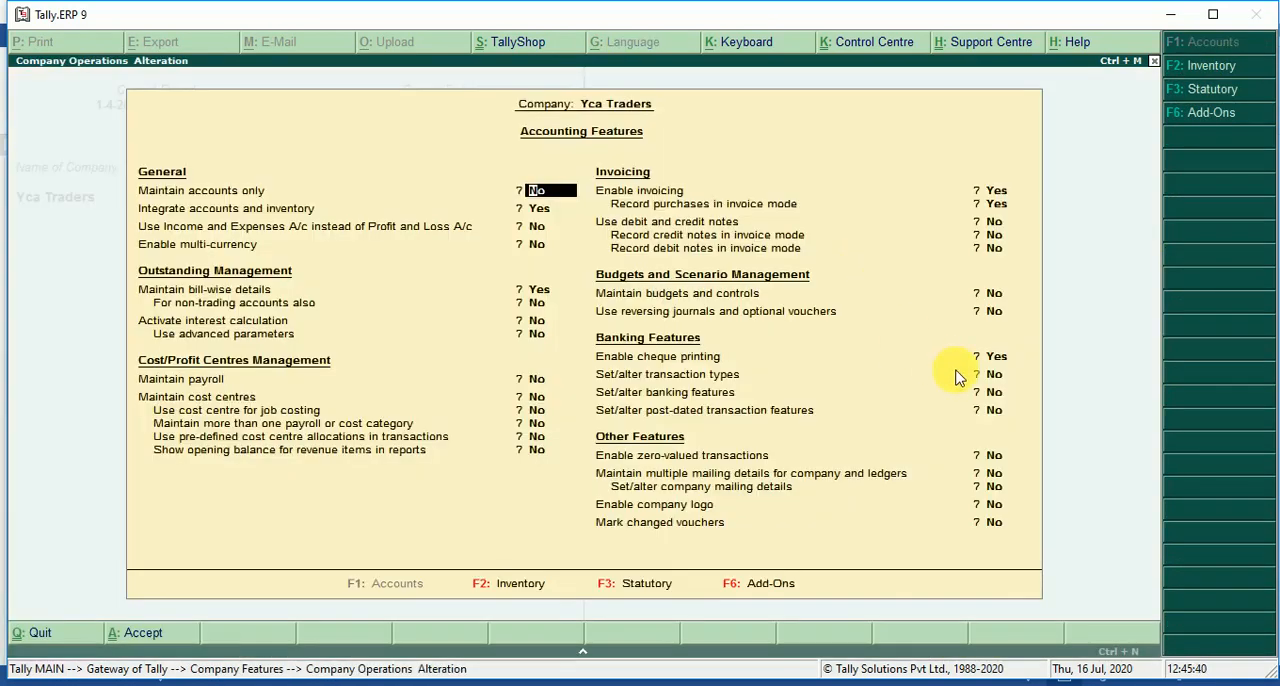
key(Return)
key(Return)
key(Return)
key(Return)
key(Return)
key(Return)
key(Return)
key(Return)
key(Return)
key(Return)
key(Return)
key(Return)
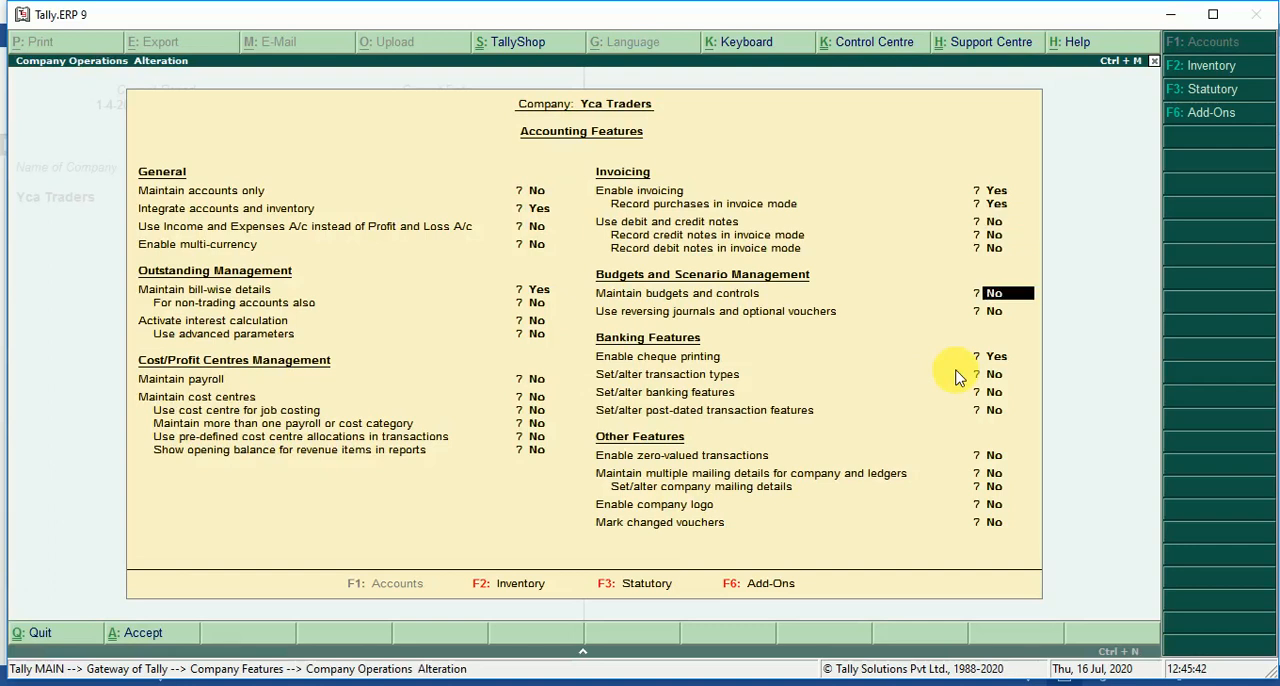
key(Up)
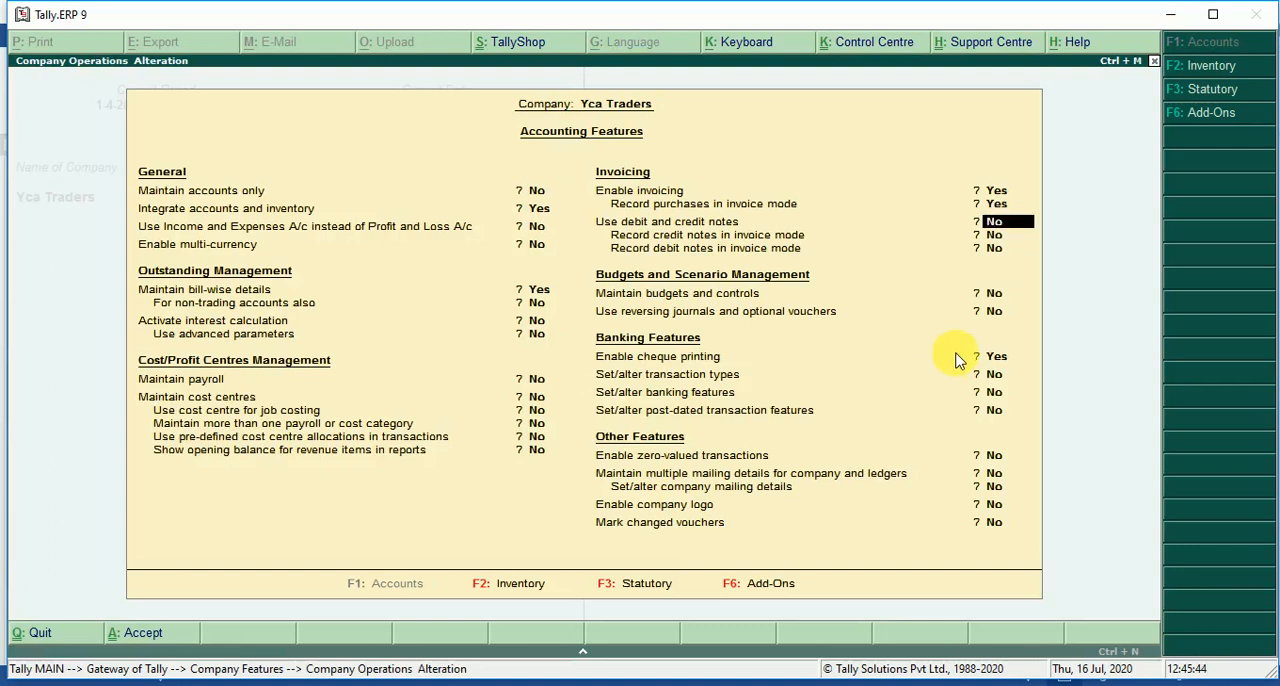
key(y)
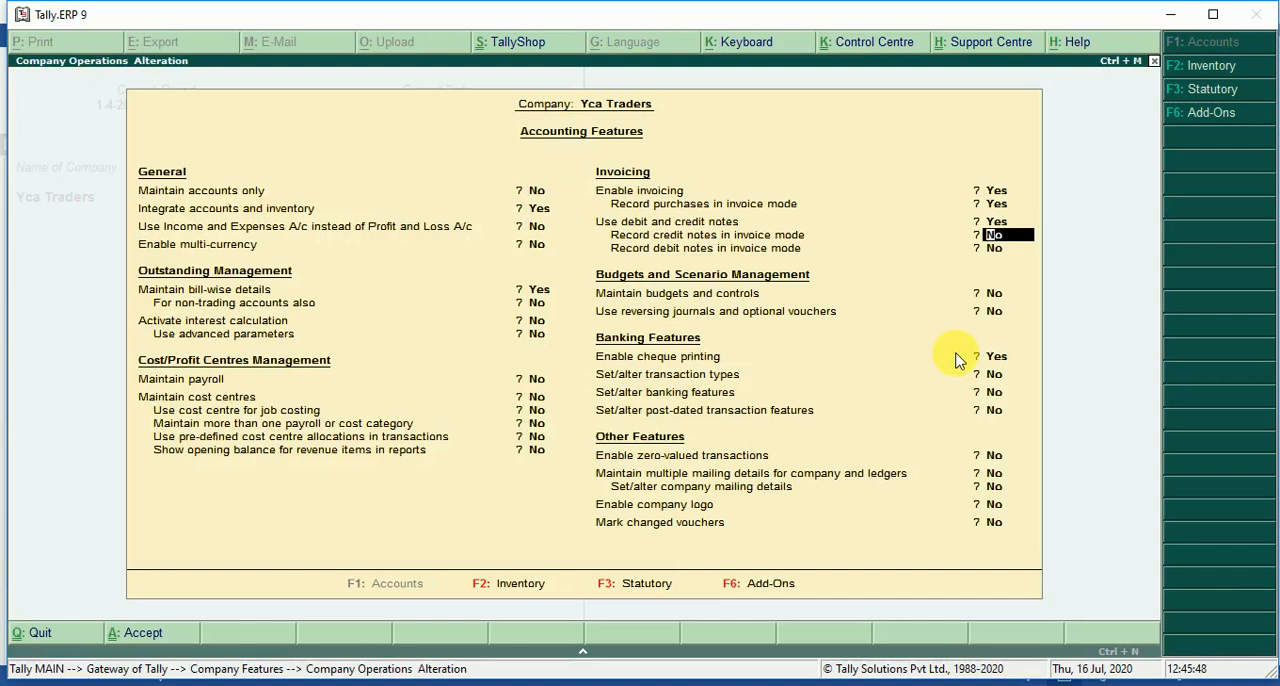
key(y)
key(y)
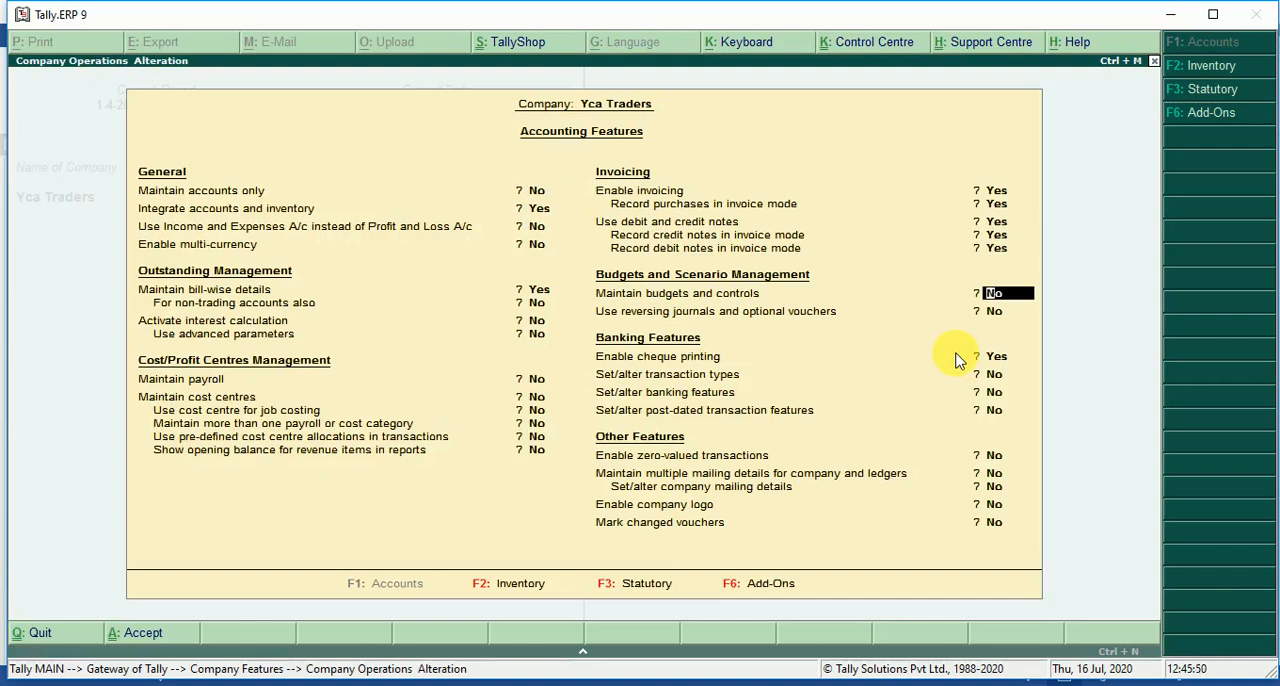
key(ctrl+a)
key(Escape)
Start a Credit Note accounting voucher, leaving the original invoice number and date blank.
key(Up)
key(Up)
key(Up)
key(Up)
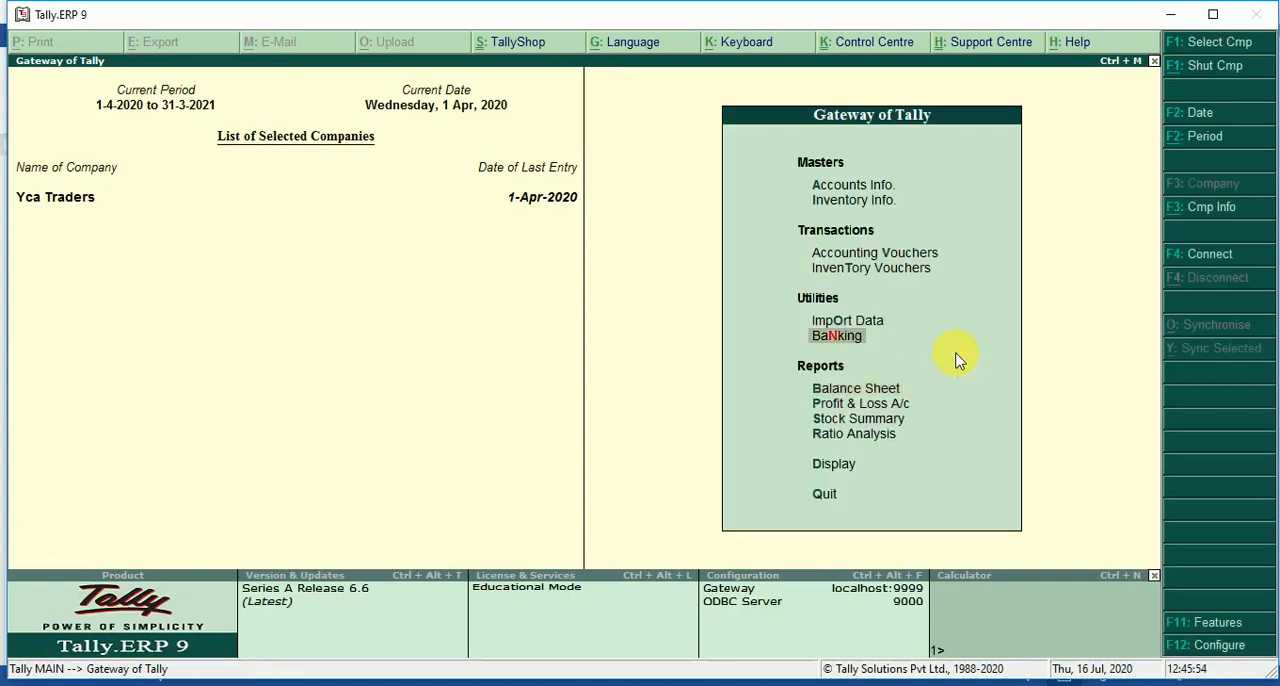
key(Return)
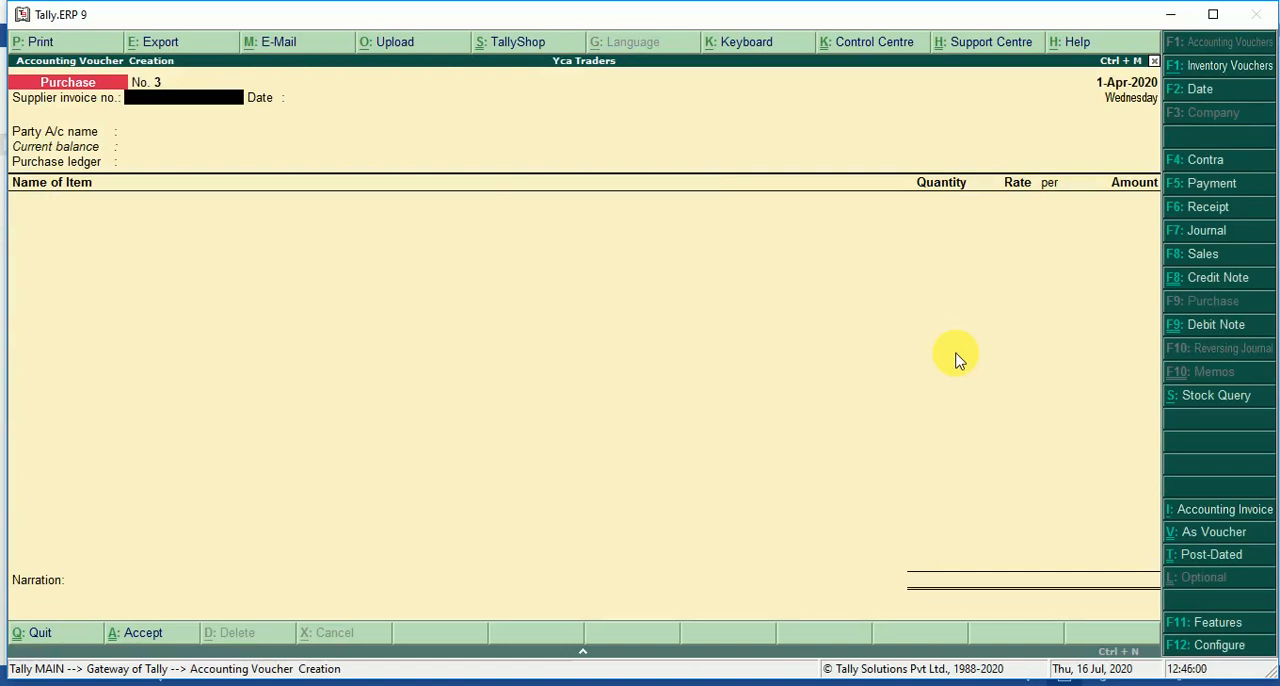
key(super+p)
click(860, 355)
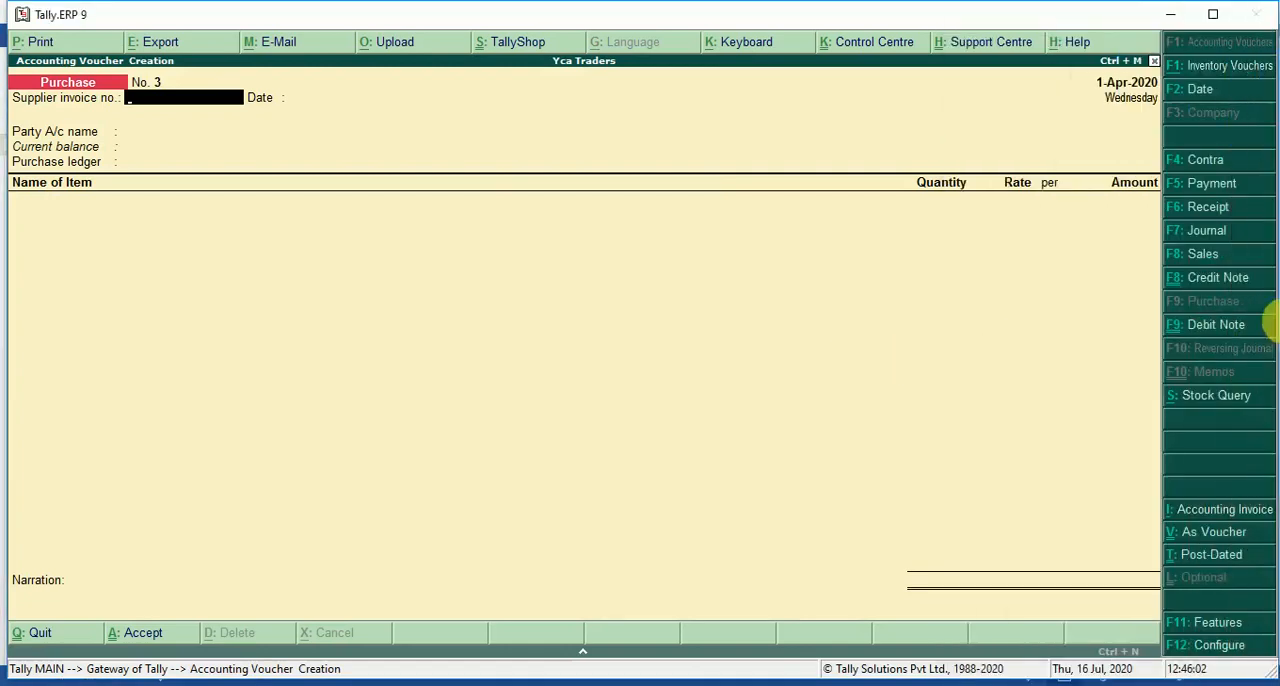
click(1217, 277)
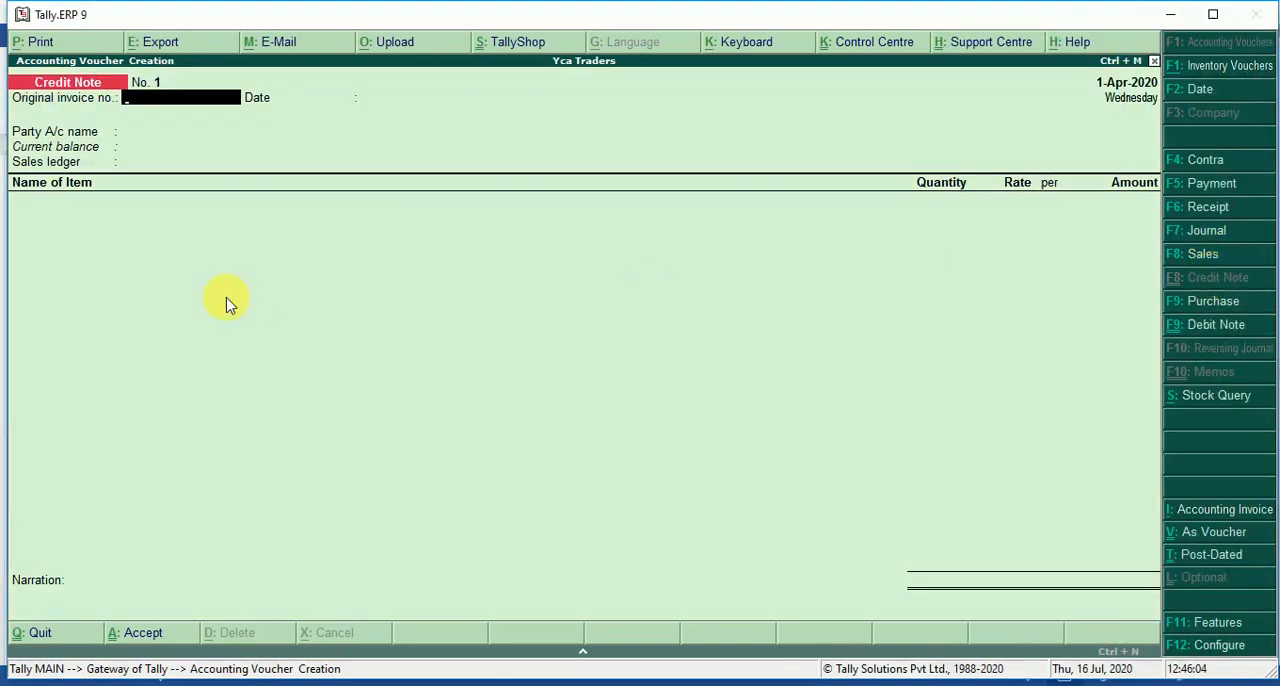
key(Return)
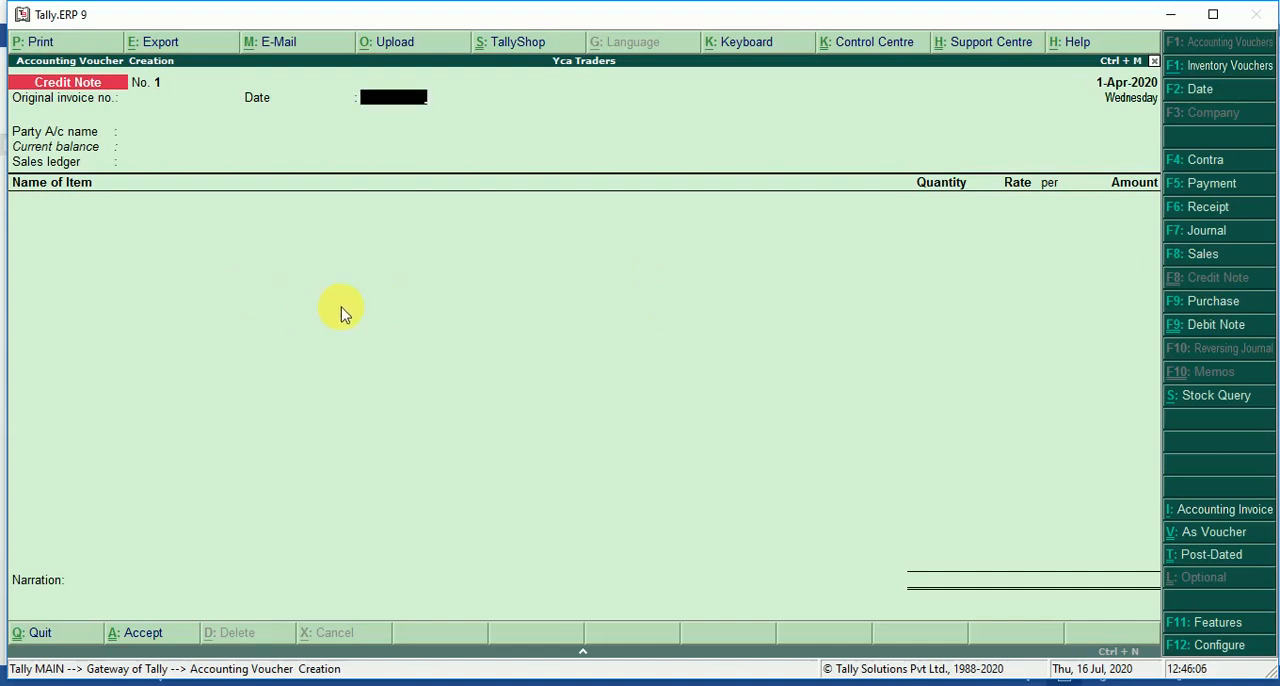
key(Return)
Check transaction 4 in Word, then select the returning customer's ledger as the credit note's party account in Tally, accepting the default party details.
key(alt+Tab)
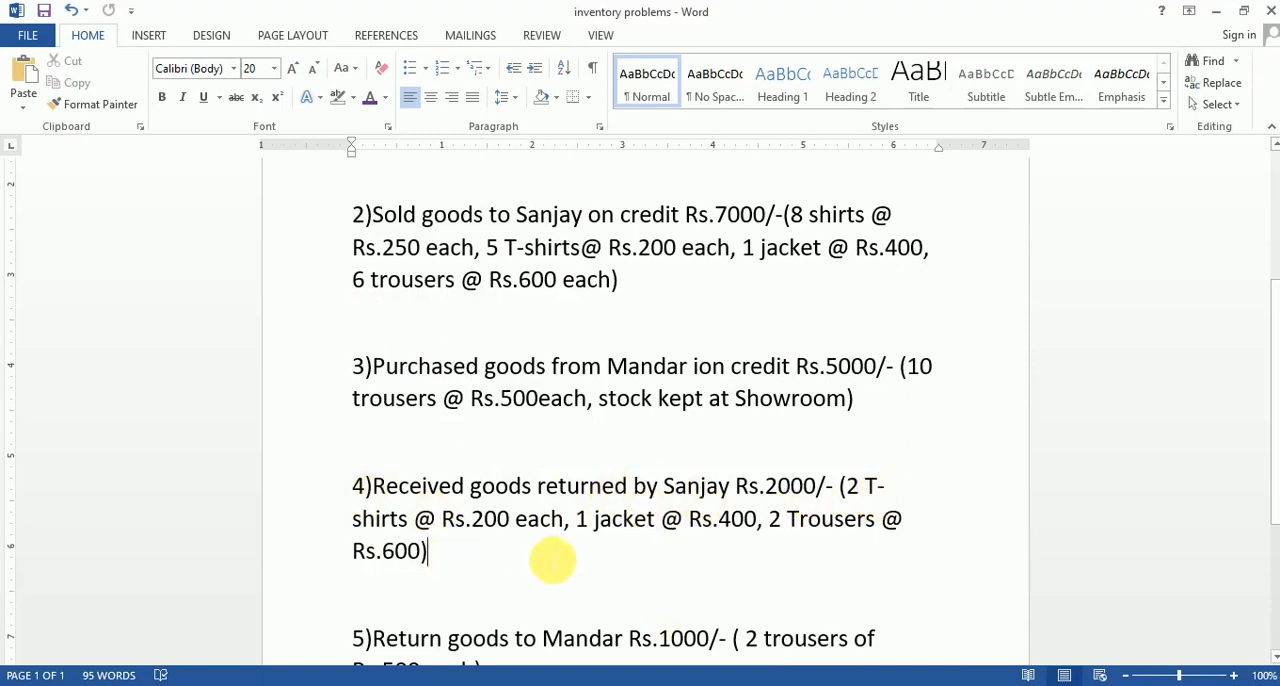
key(alt+Tab)
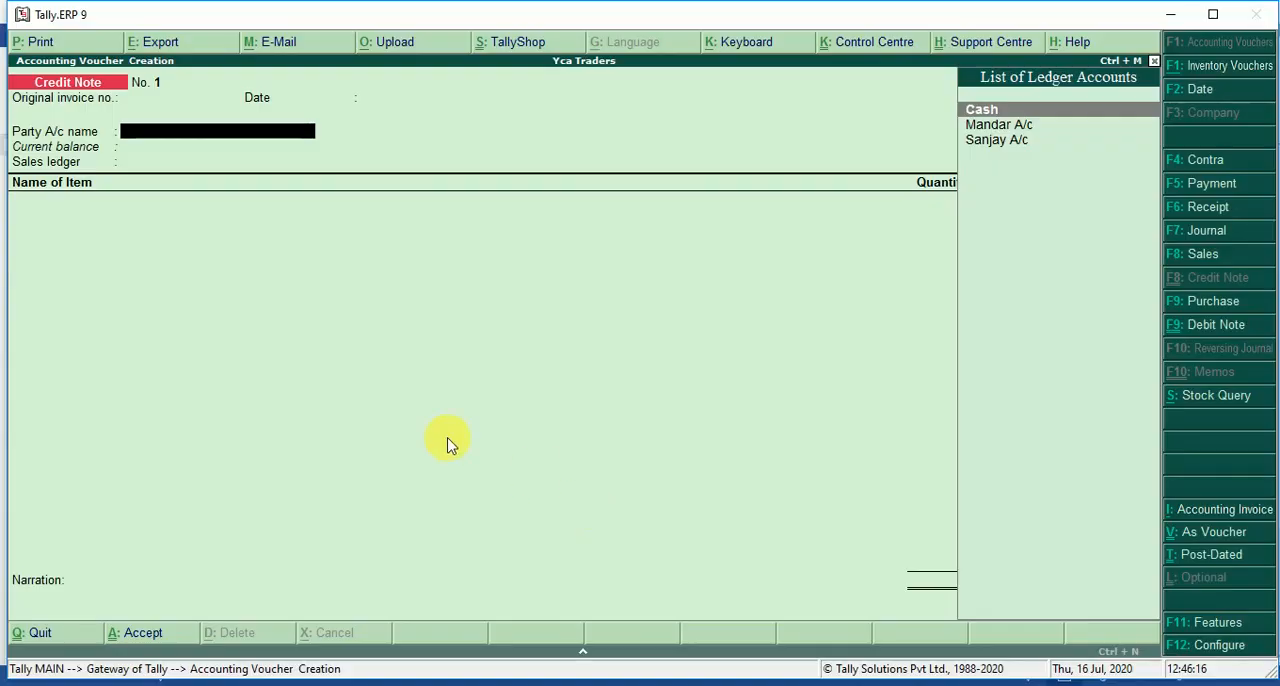
key(Down)
key(Down)
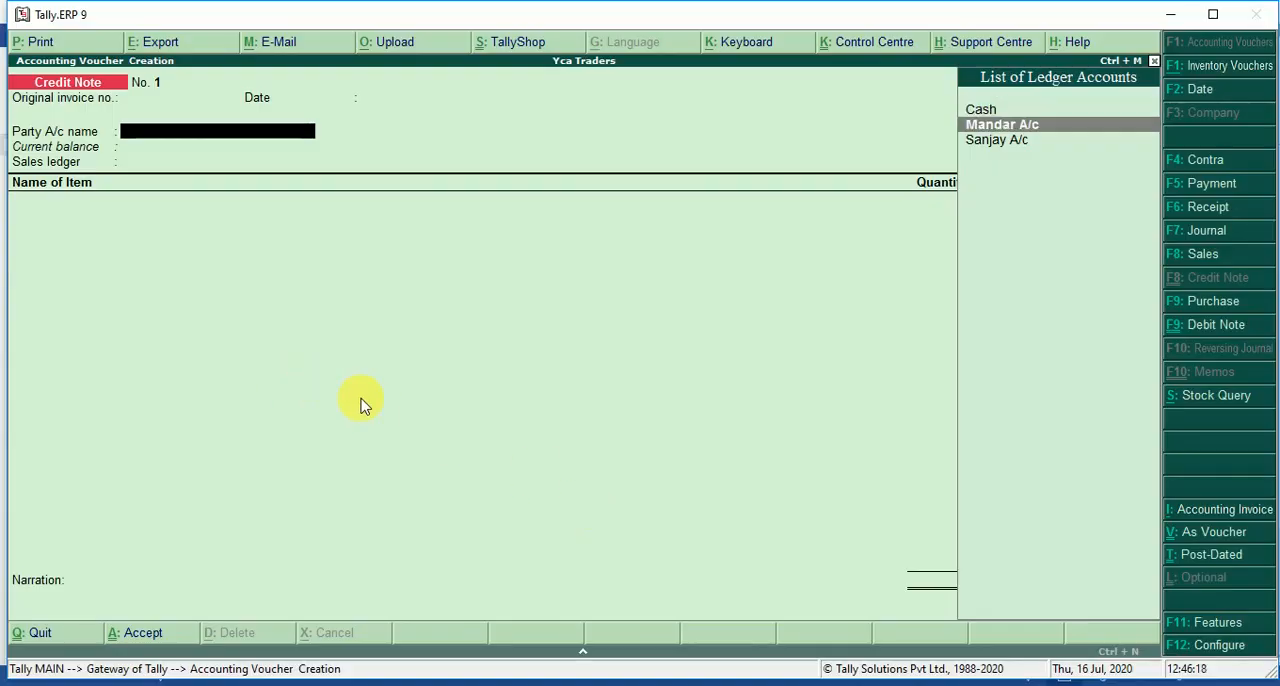
key(Return)
key(Return)
key(Return)
key(Return)
key(Return)
key(Return)
key(Return)
key(Return)
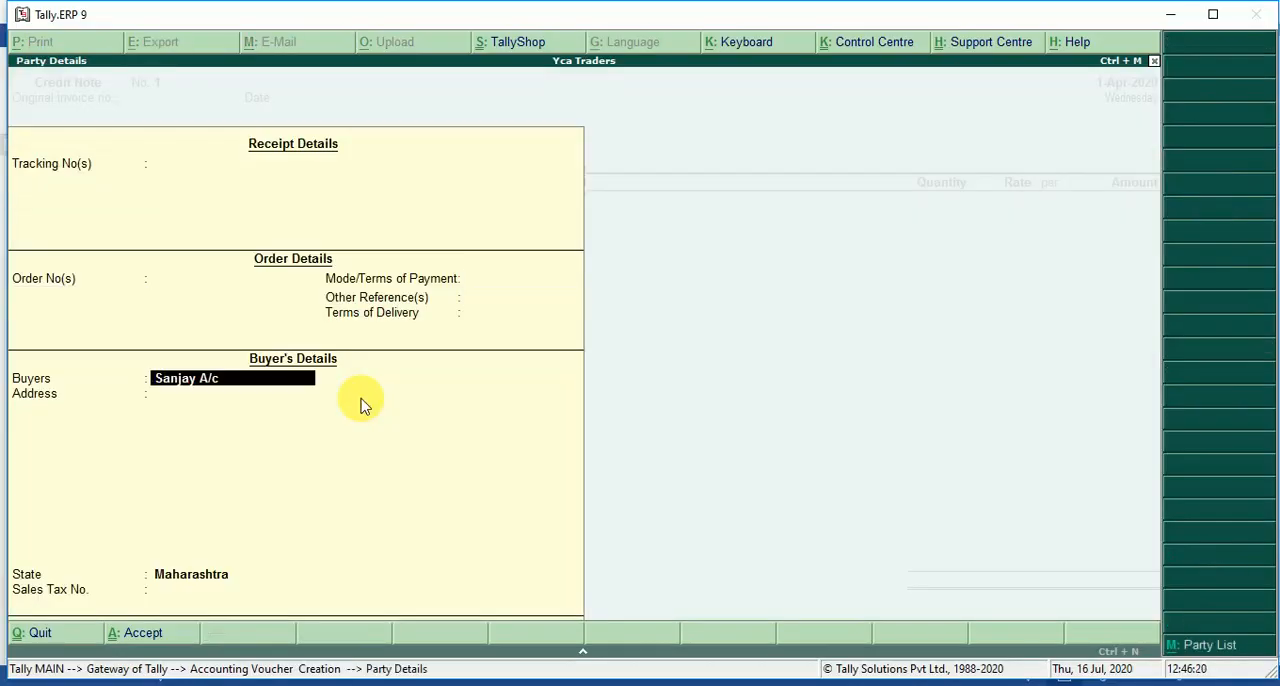
key(BackSpace)
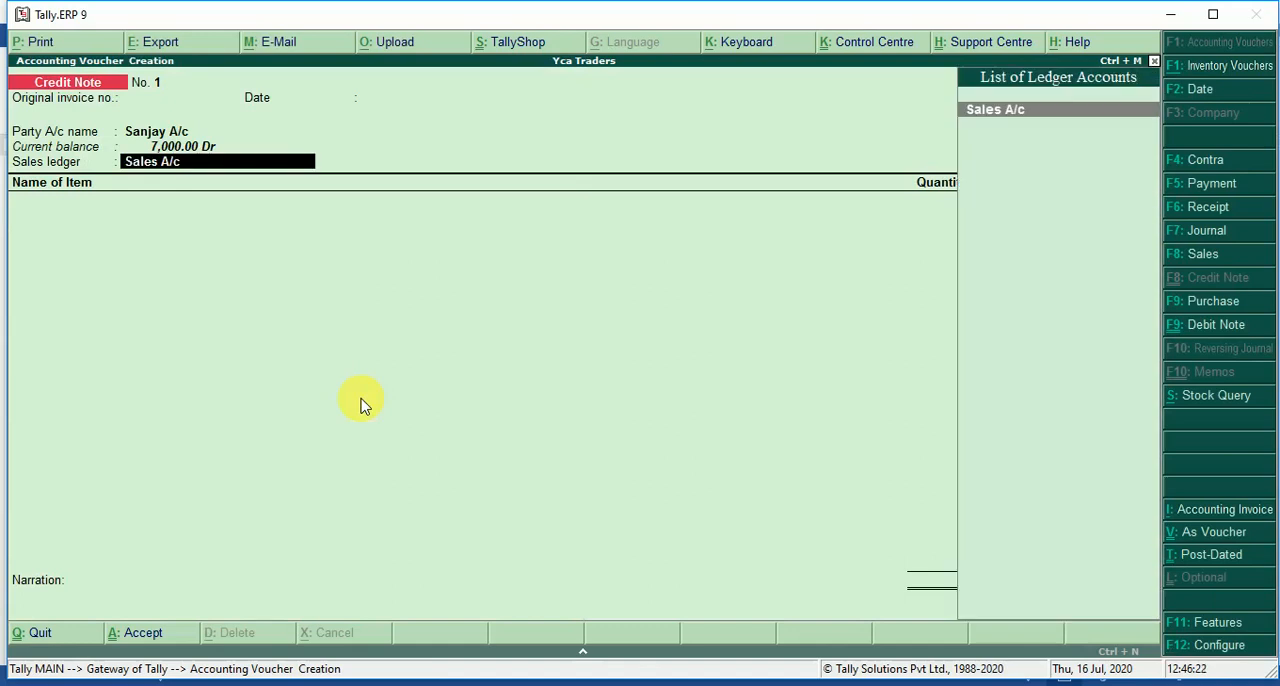
Create a Sales Return ledger under Sales Accounts, with inventory values affected, and use it as the credit note's sales ledger.
key(alt+c)
text(Sa)
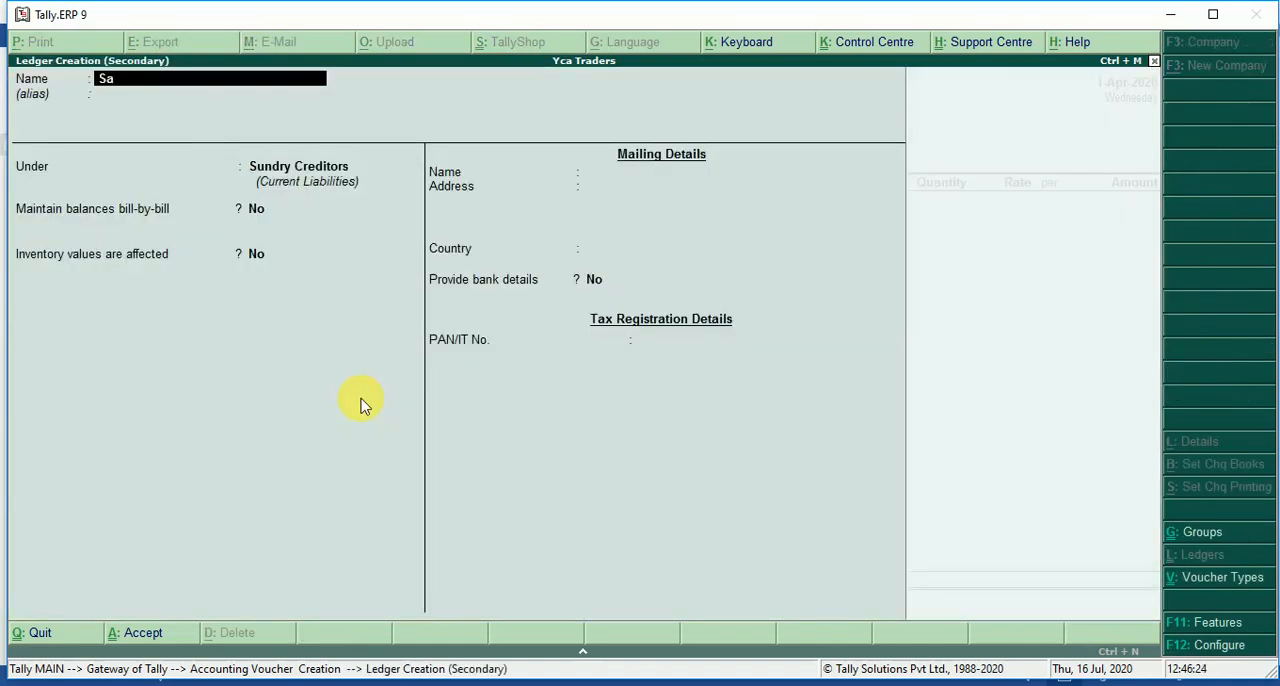
text(les Return)
key(Return)
key(Return)
text(Sal)
key(Return)
key(Return)
key(Return)
key(Return)
key(Return)
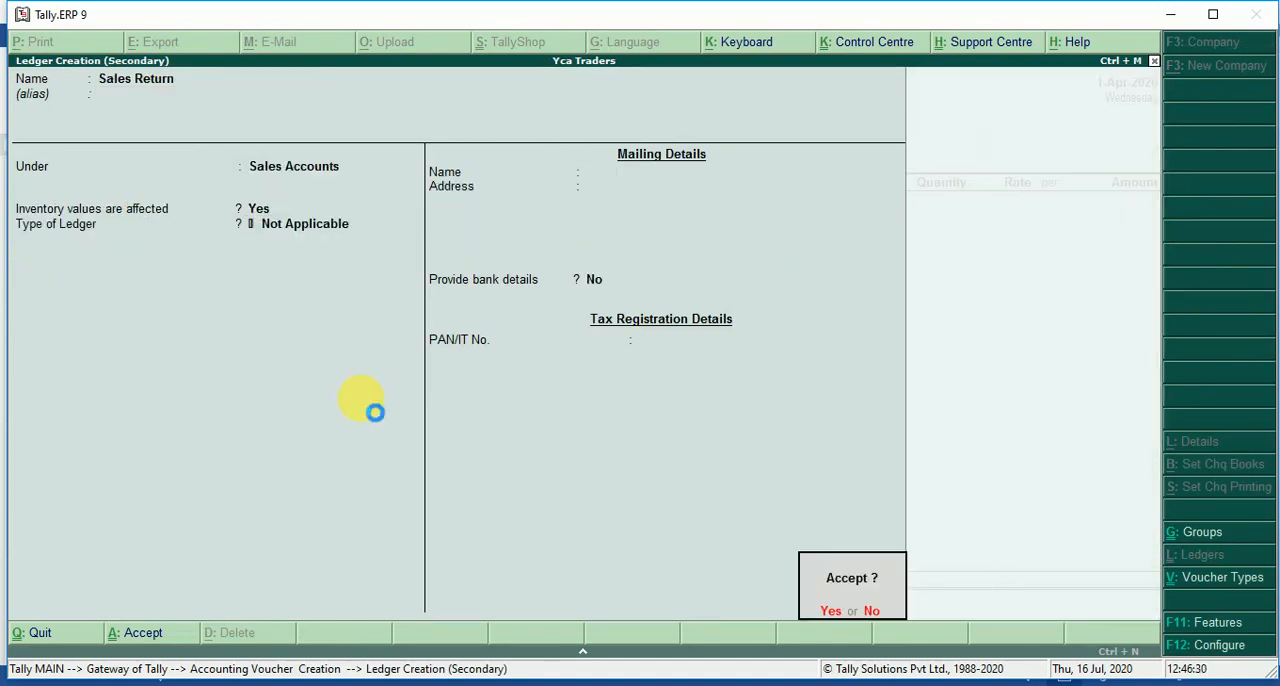
key(Return)
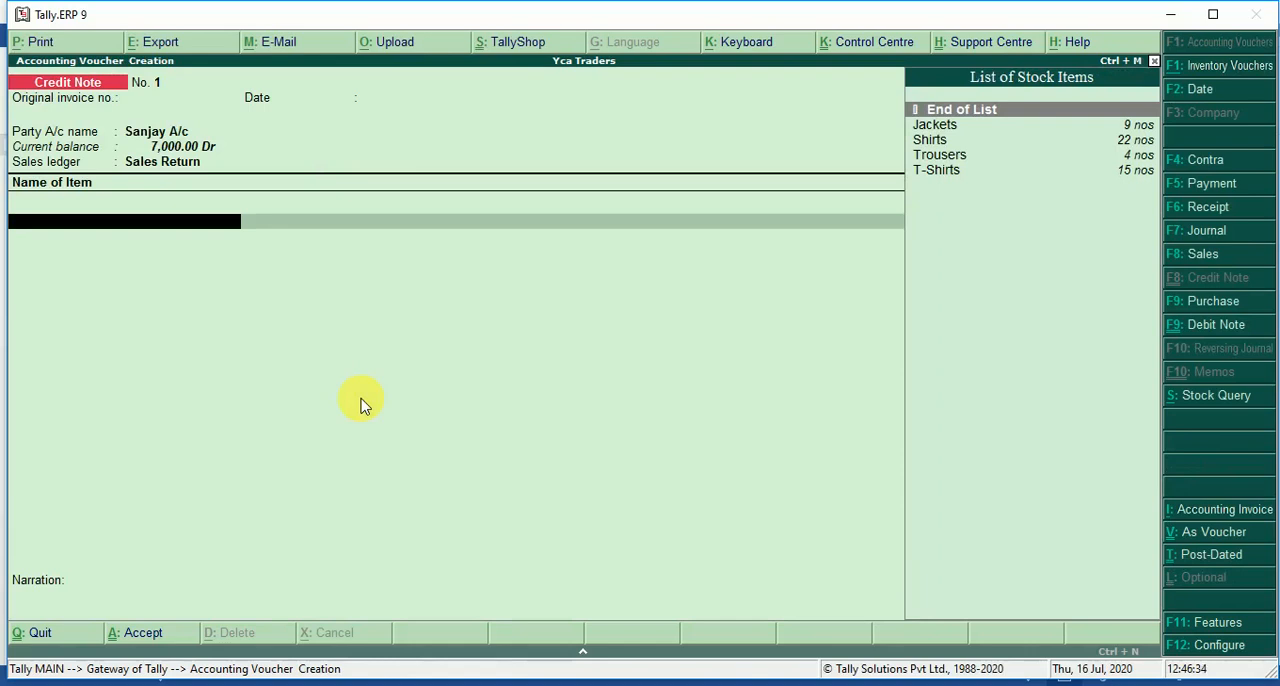
Add T-Shirts to the credit note with quantity 2 nos at a rate of 200 per nos.
text(T)
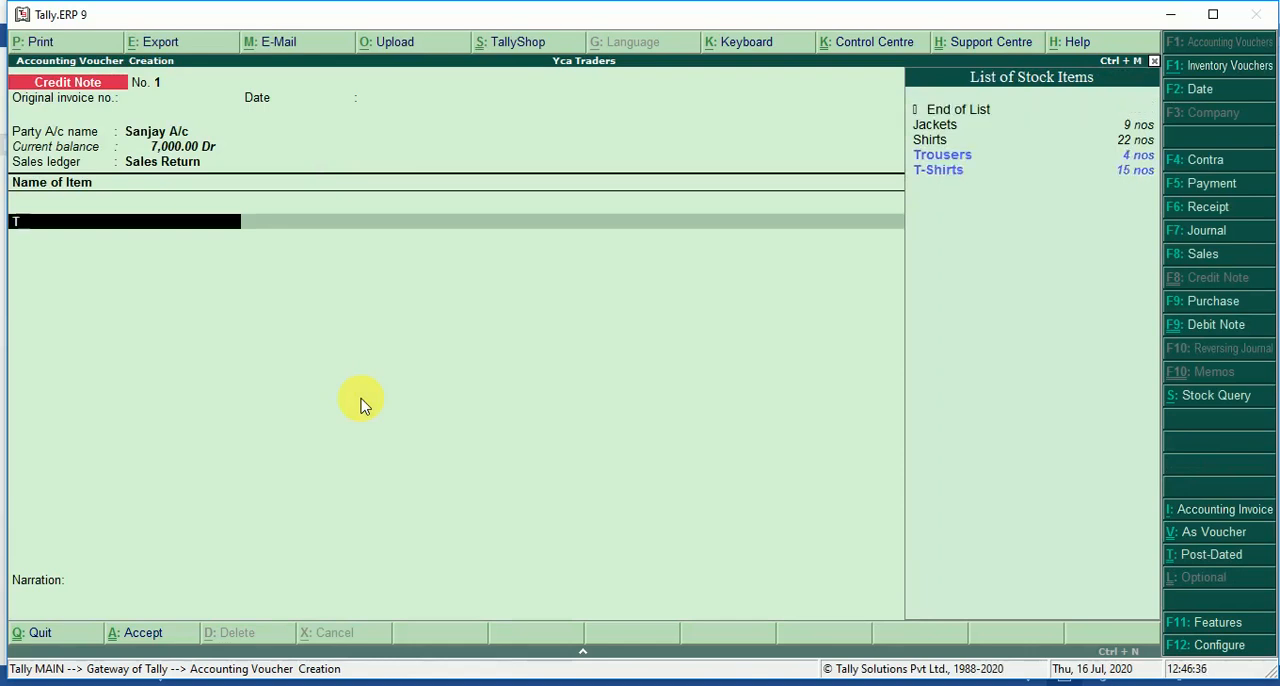
key(Down)
key(Down)
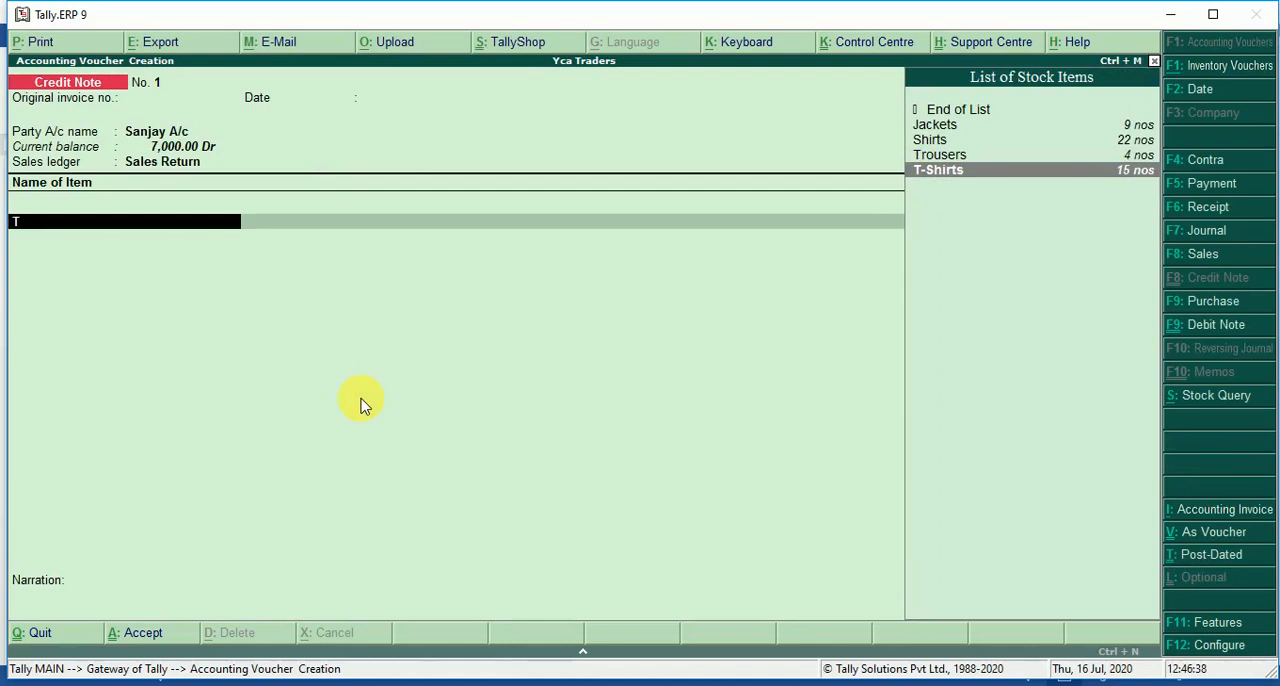
key(Return)
text(2)
key(Return)
key(Return)
key(Return)
key(Return)
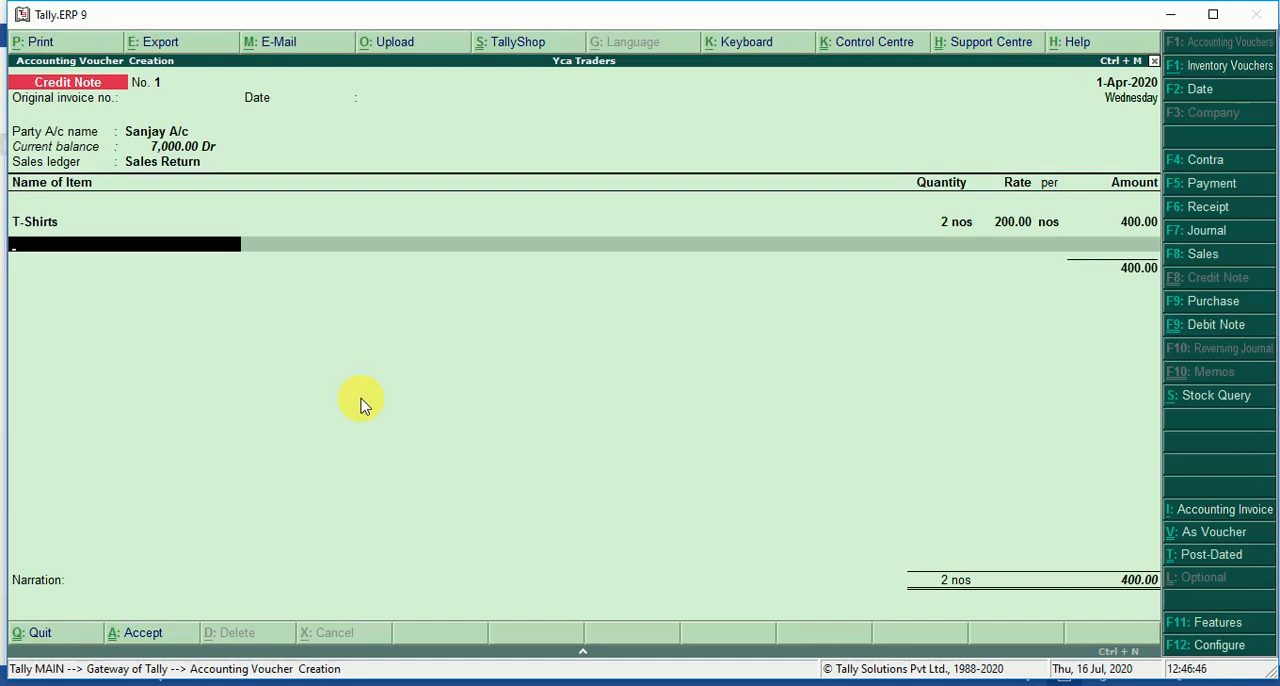
Add Jackets to the credit note with quantity 1 nos at a rate of 400 per nos.
text(Ja)
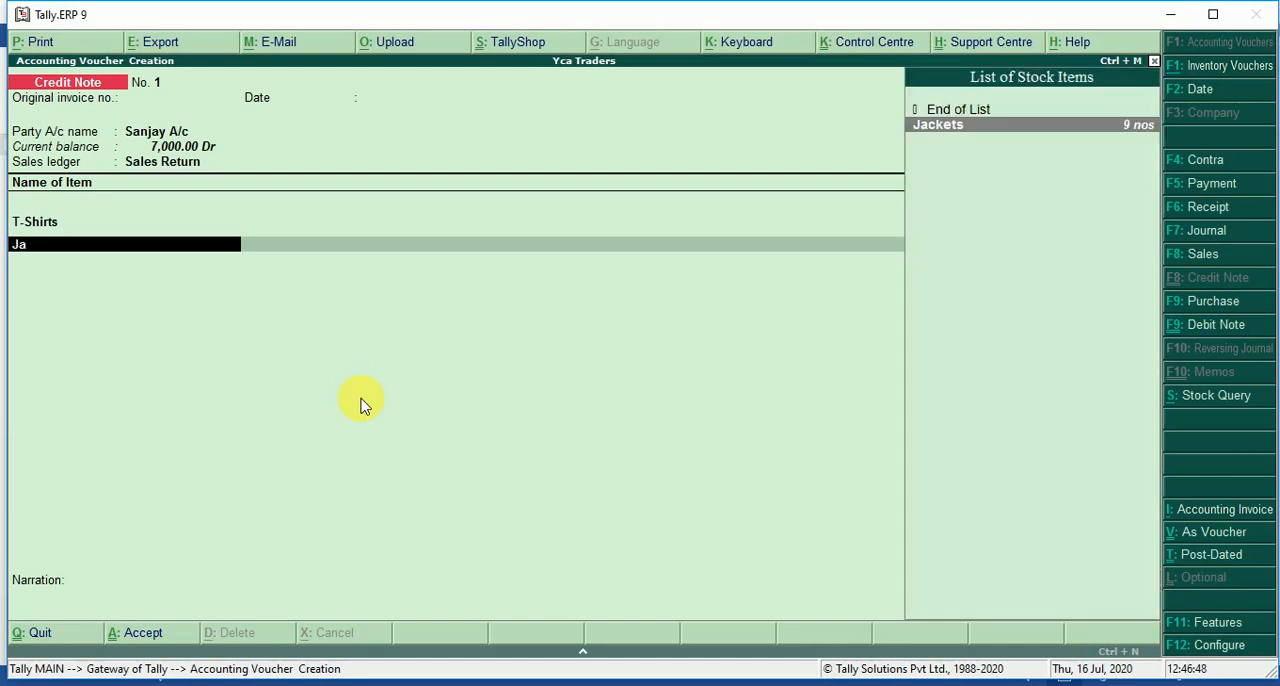
key(Return)
text(1)
key(Return)
key(Return)
key(Return)
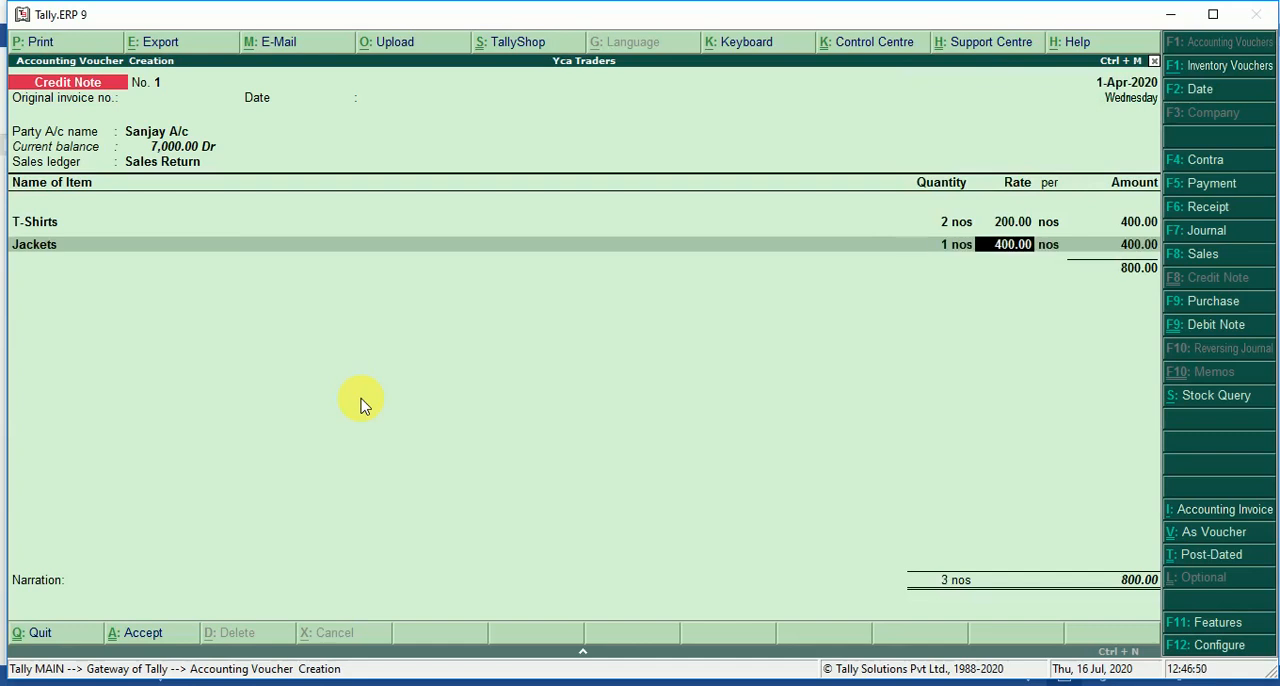
key(Return)
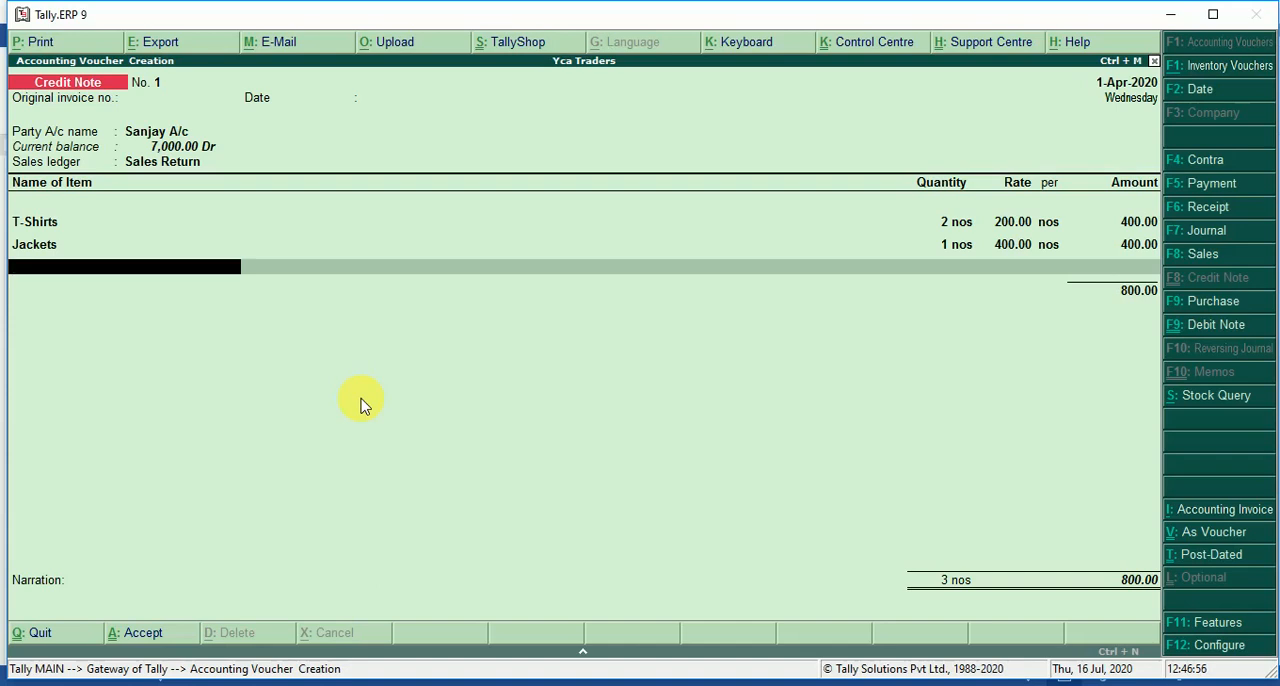
Recheck transaction 4 in Word, then add Trousers to the Tally credit note with quantity 2 nos at a rate of 600 per nos.
key(alt+Tab)
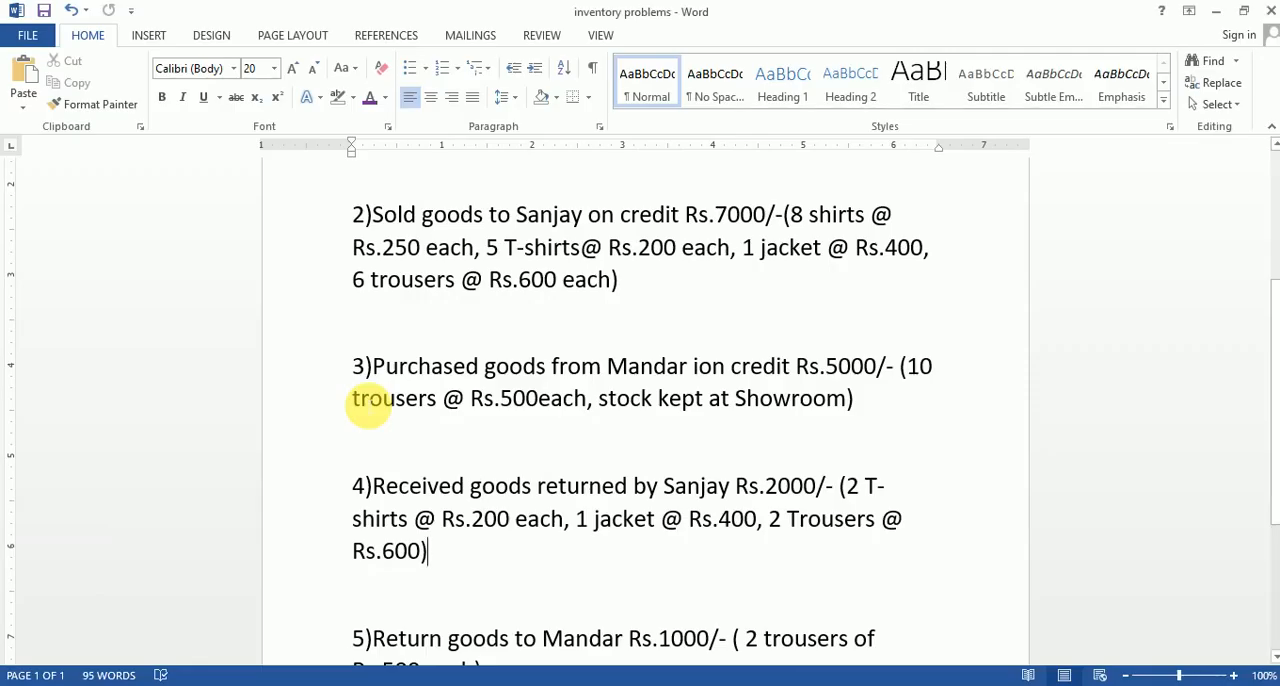
key(alt+Tab)
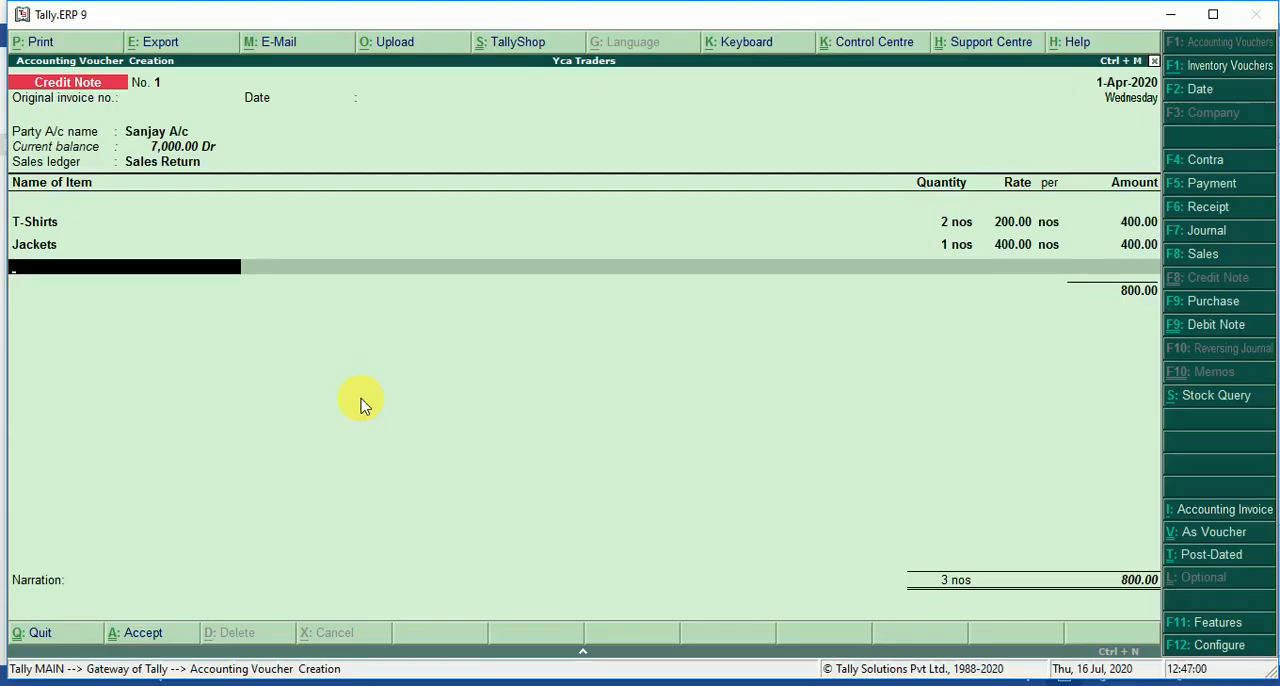
text(Tr)
key(Return)
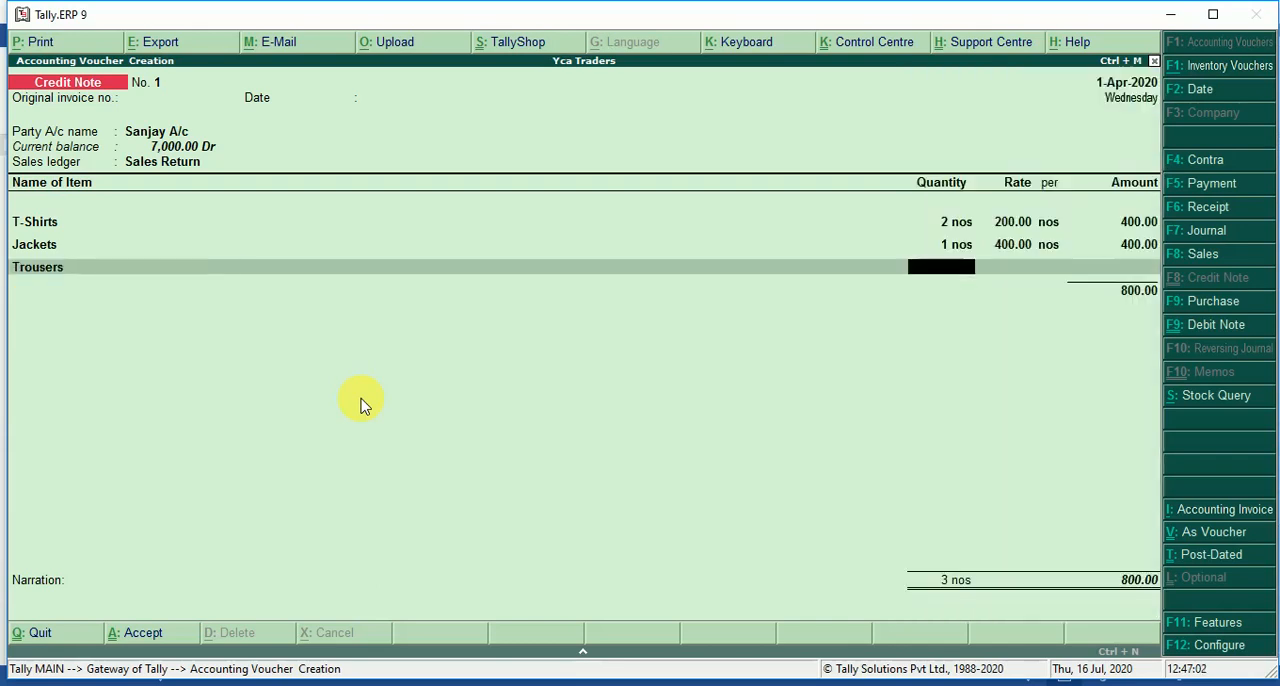
text(2)
key(Return)
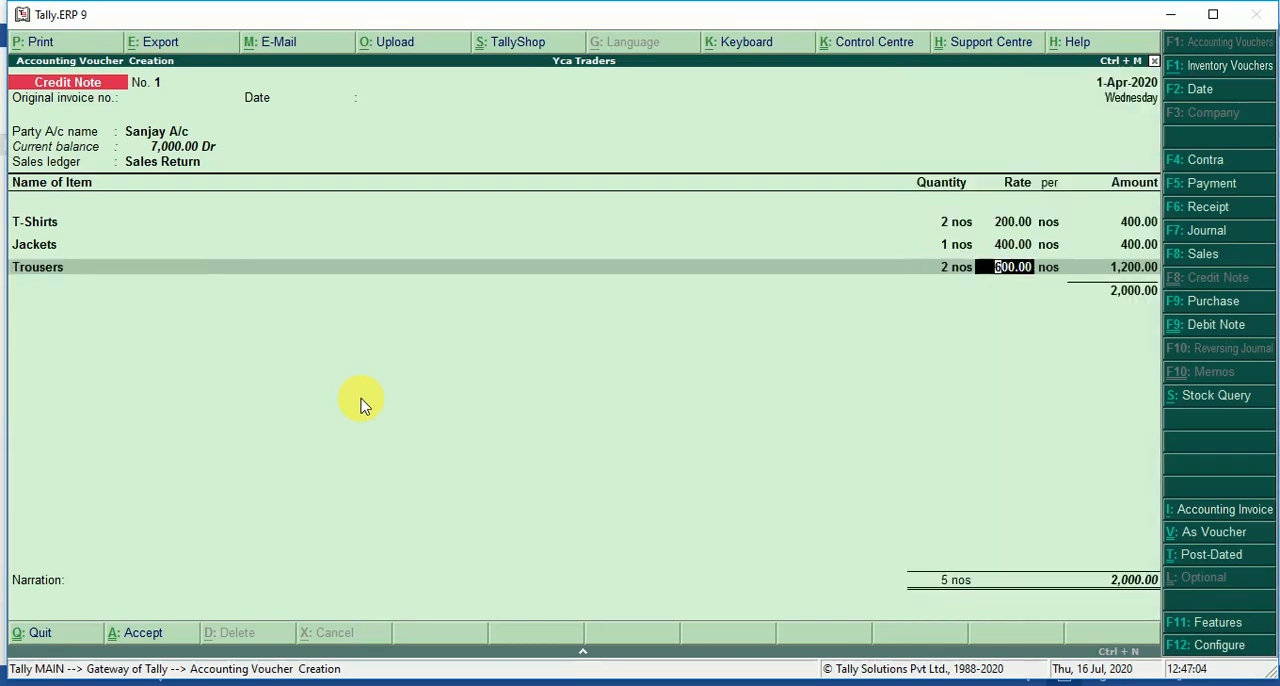
key(Return)
key(Return)
End the item list without a narration and save the credit note.
key(Return)
key(Return)
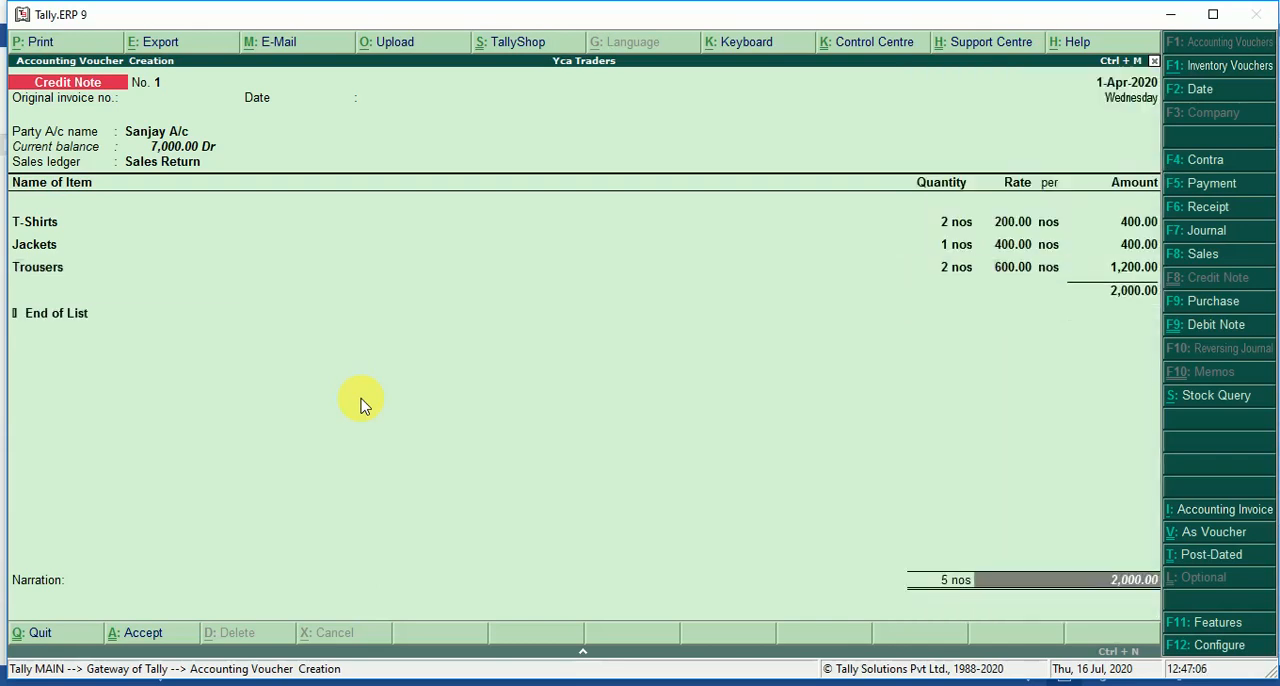
key(Return)
key(Return)
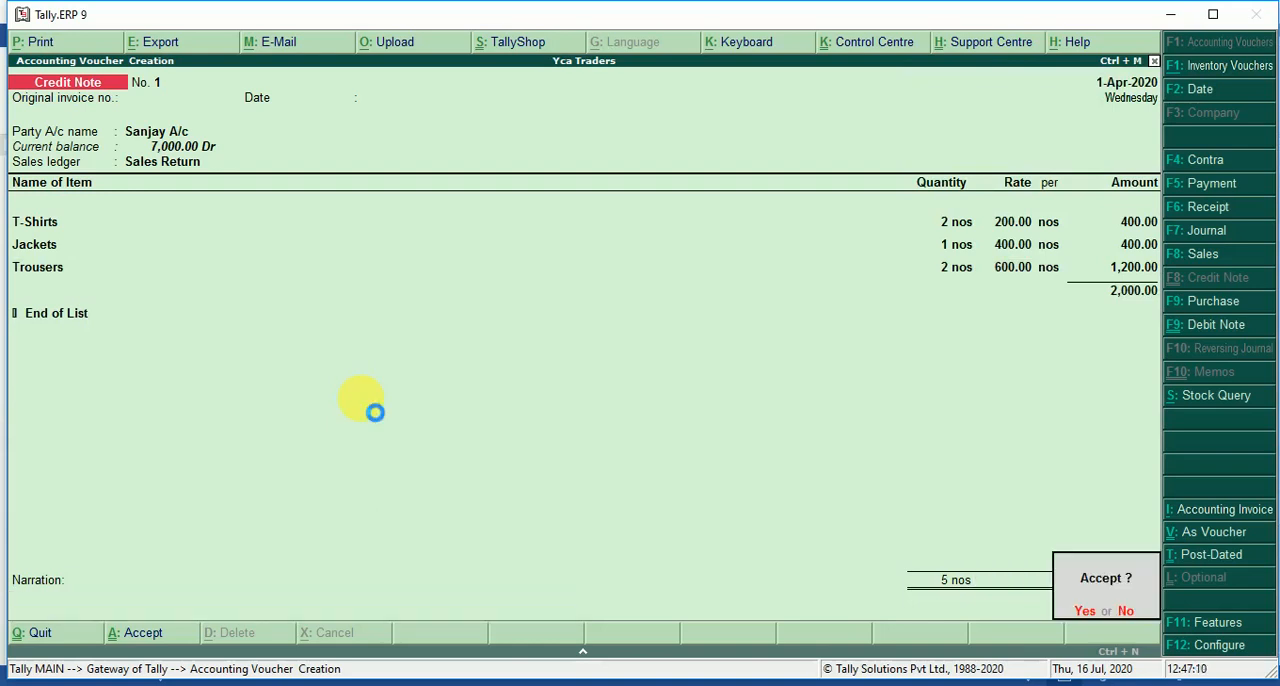
key(Return)
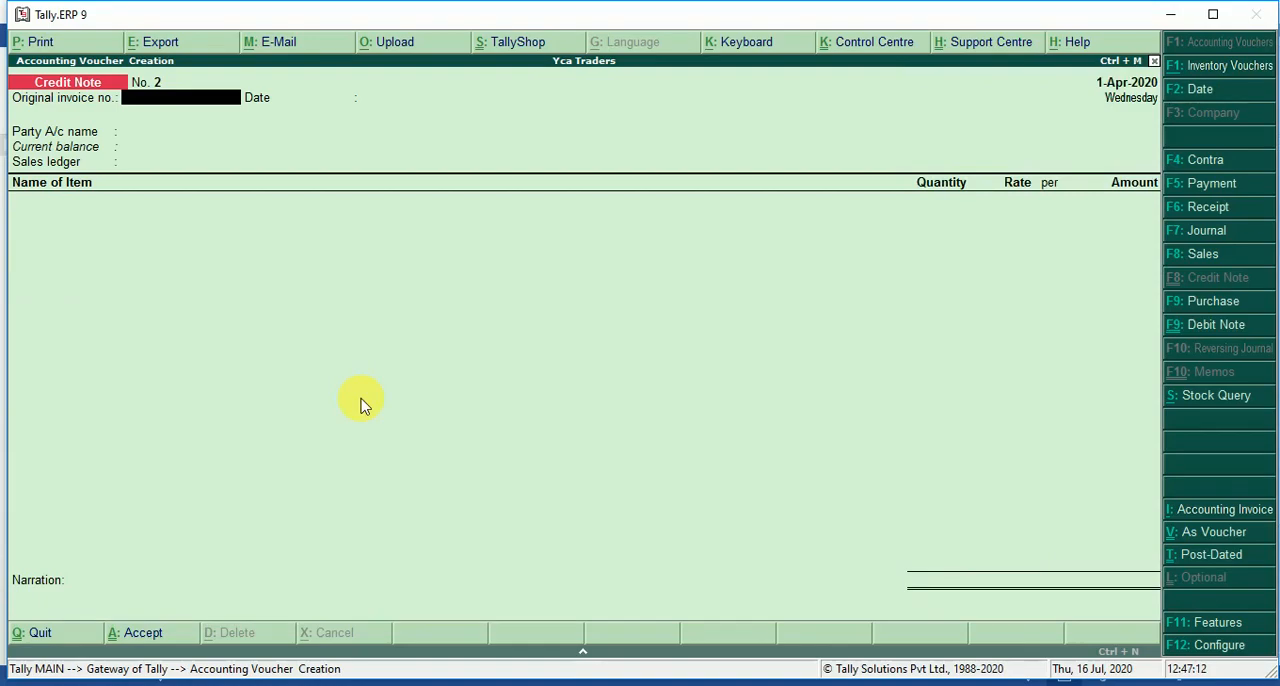
Switch to the Word document, examine transaction 5 on the goods returned to the supplier, and return to Tally.
key(alt+Tab)
scroll(521, 585, down, 3)
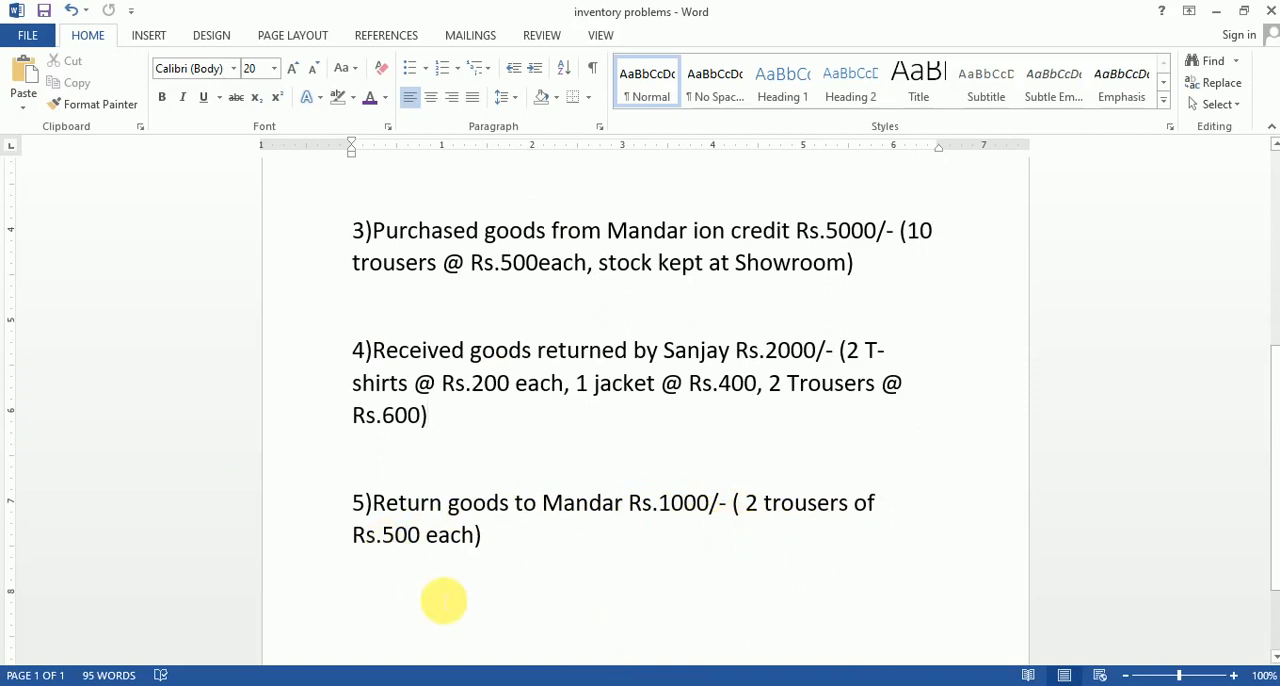
key(alt)
click(521, 557)
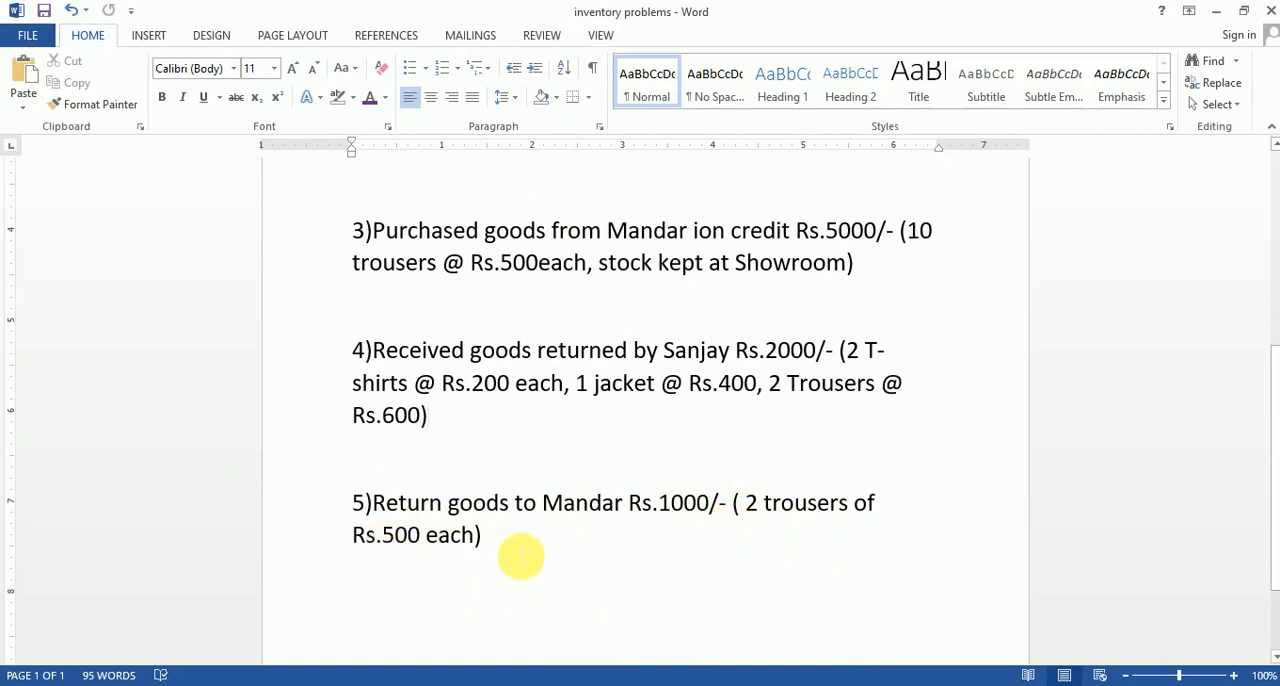
key(alt+Tab)
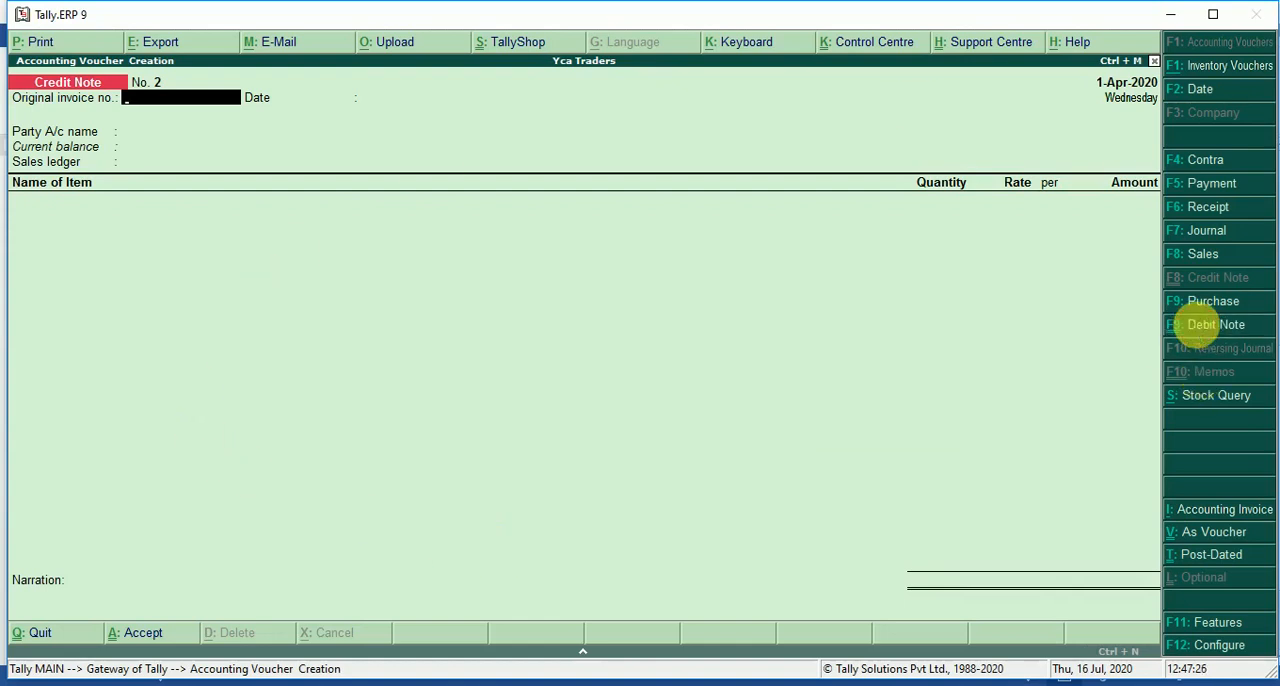
Start a debit note without original invoice details and set the supplier's ledger as the party account, accepting the default party details.
click(1200, 330)
key(Return)
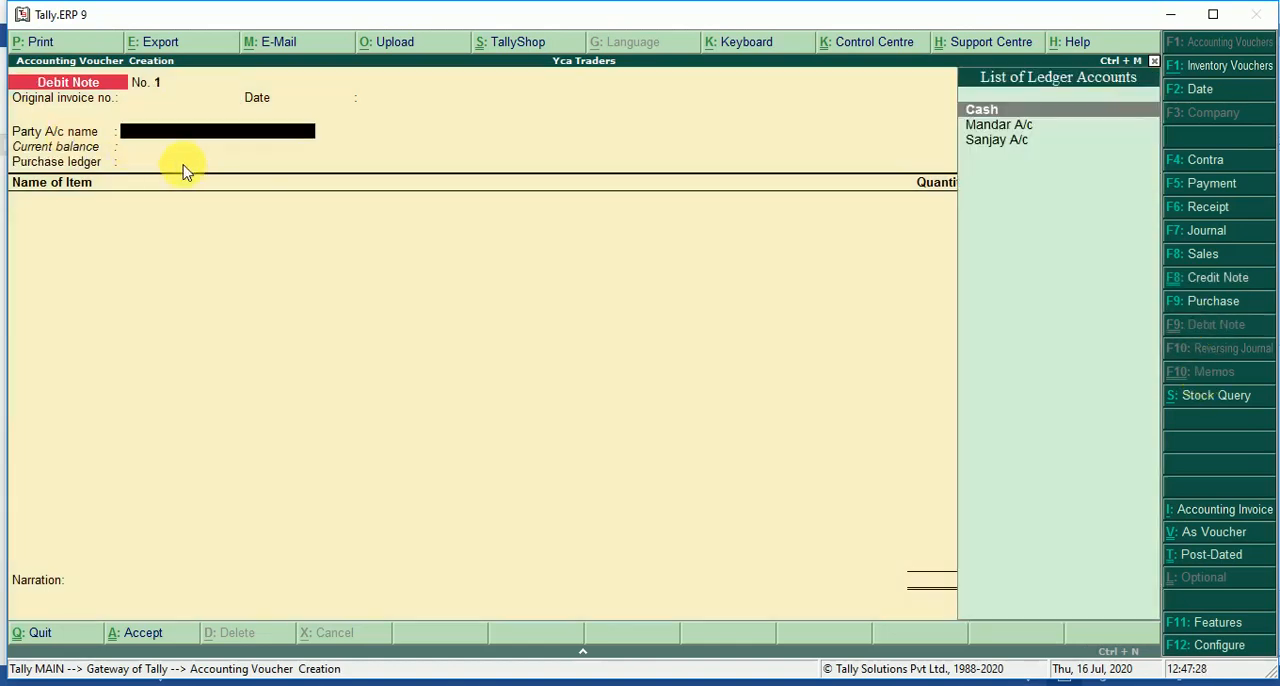
key(Return)
key(Return)
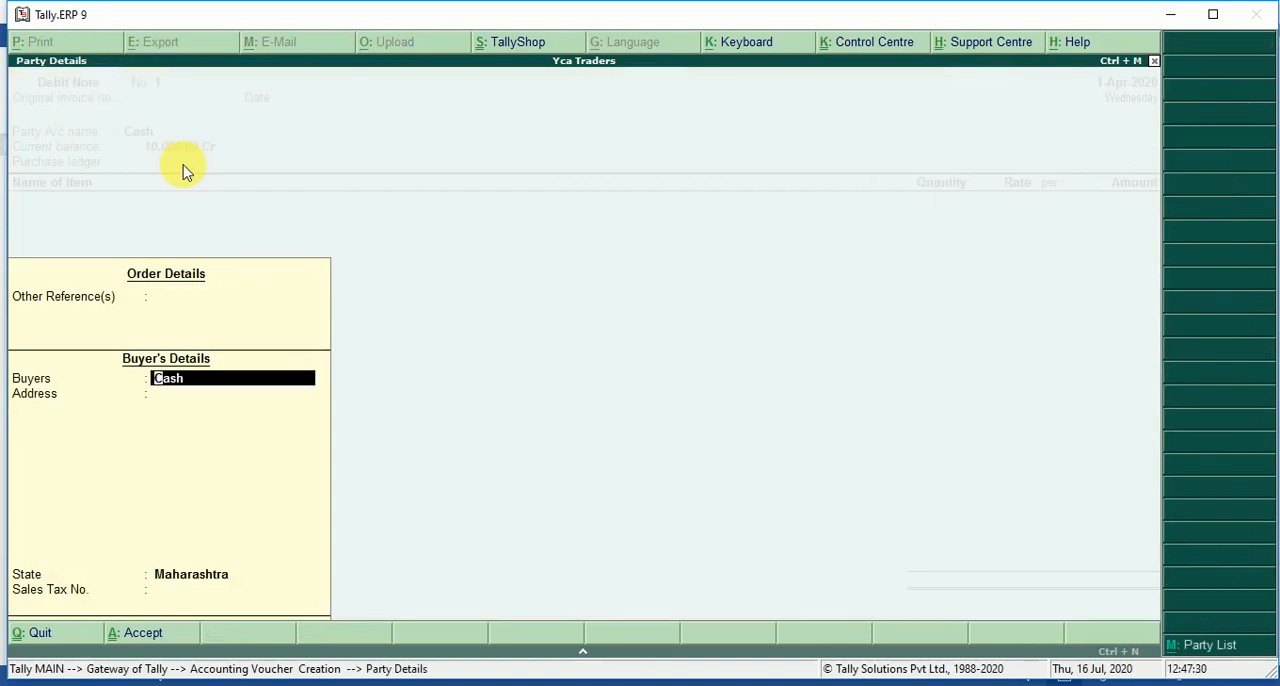
key(Return)
key(Down)
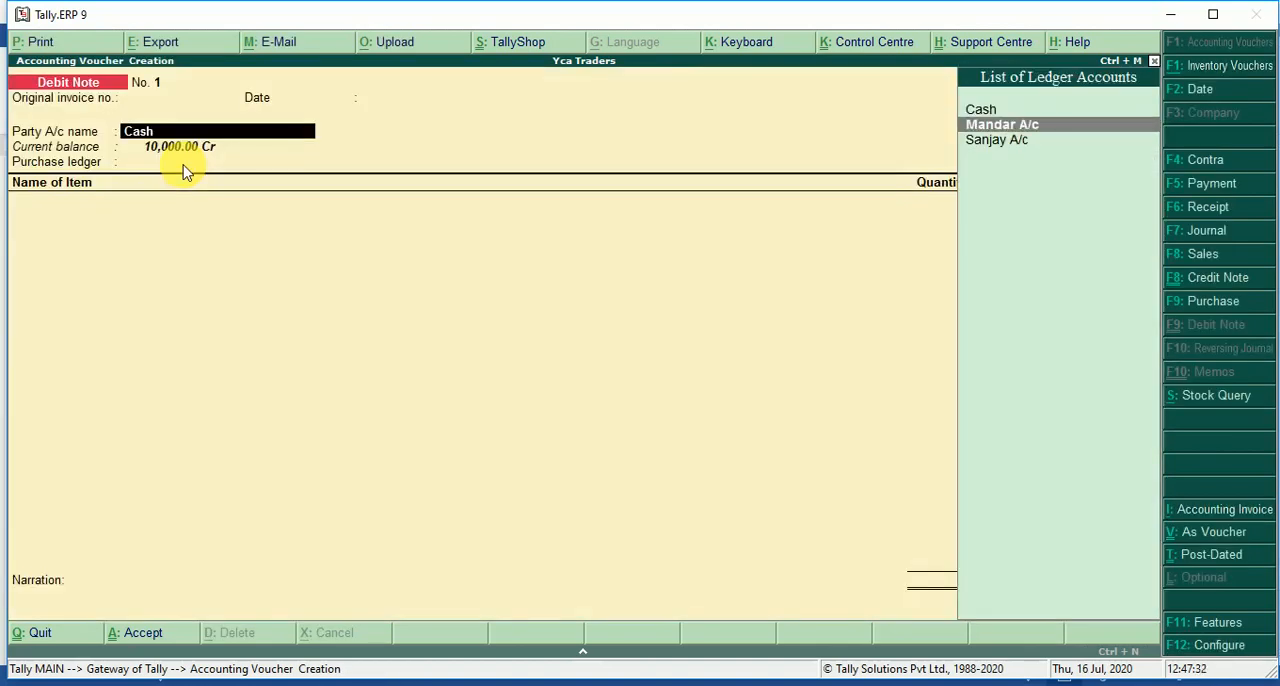
key(Return)
key(Return)
key(Return)
key(Return)
key(Return)
key(Return)
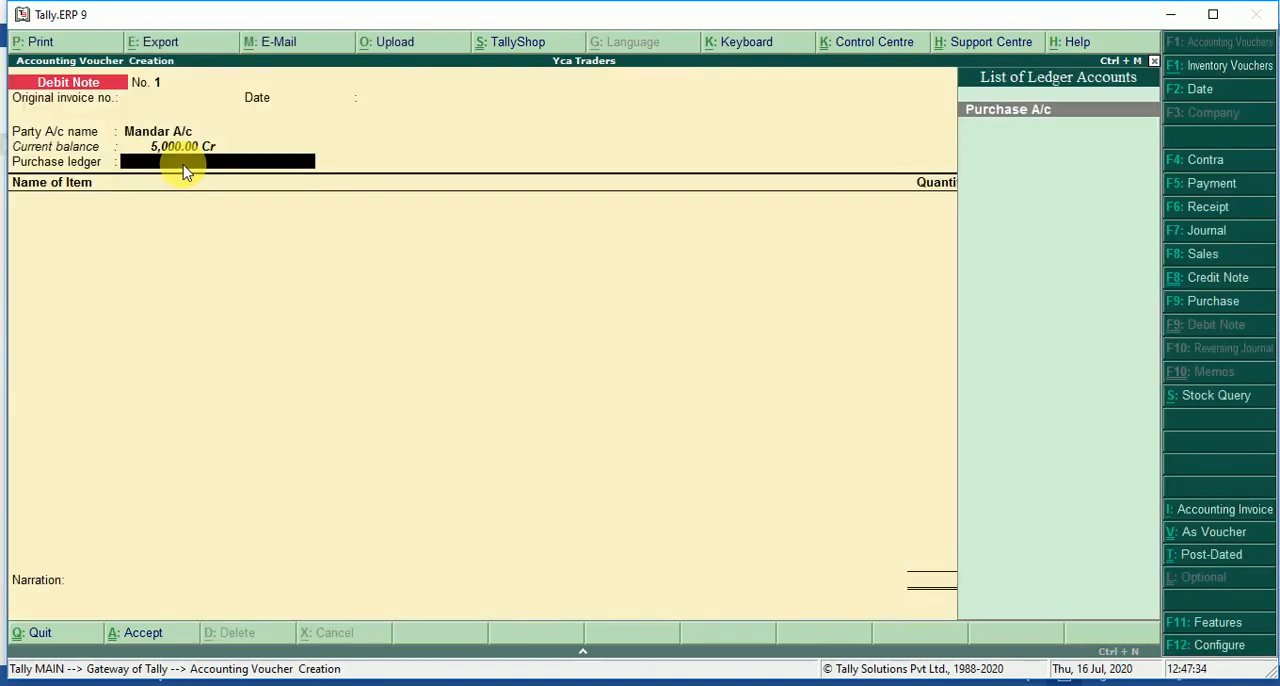
Create a new ledger named Purchase Return from the debit note's purchase ledger field.
key(alt+c)
text(P)
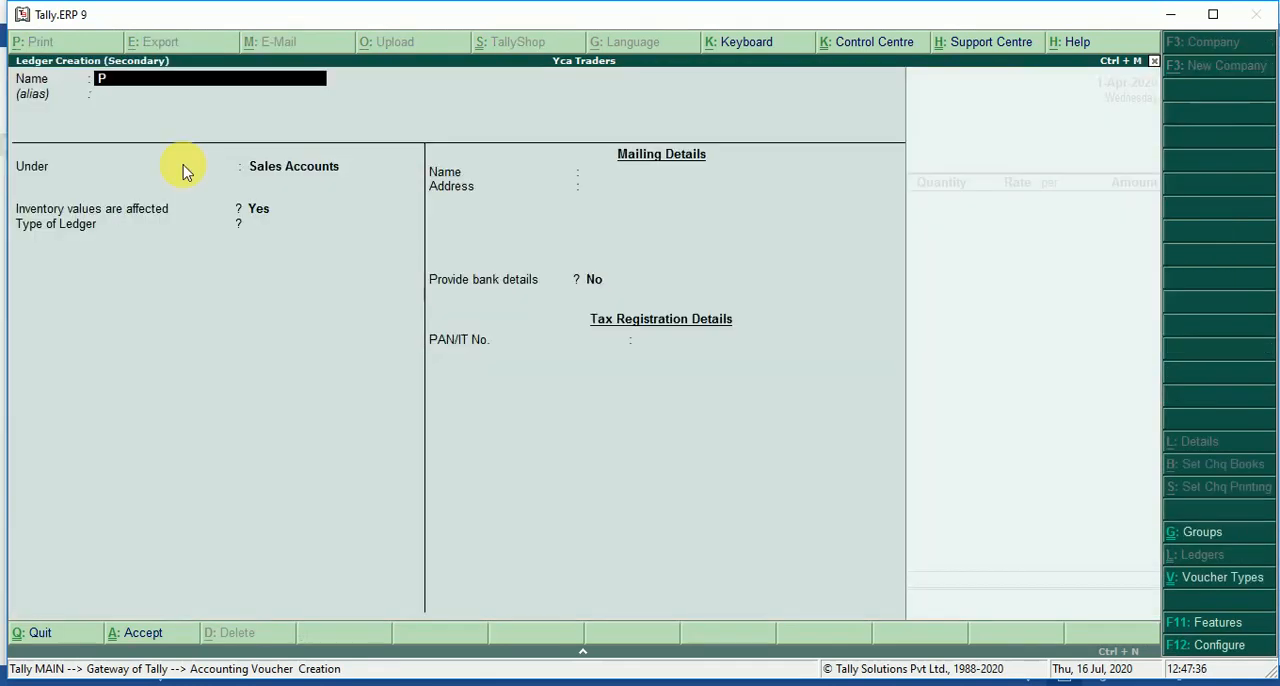
text(urcha)
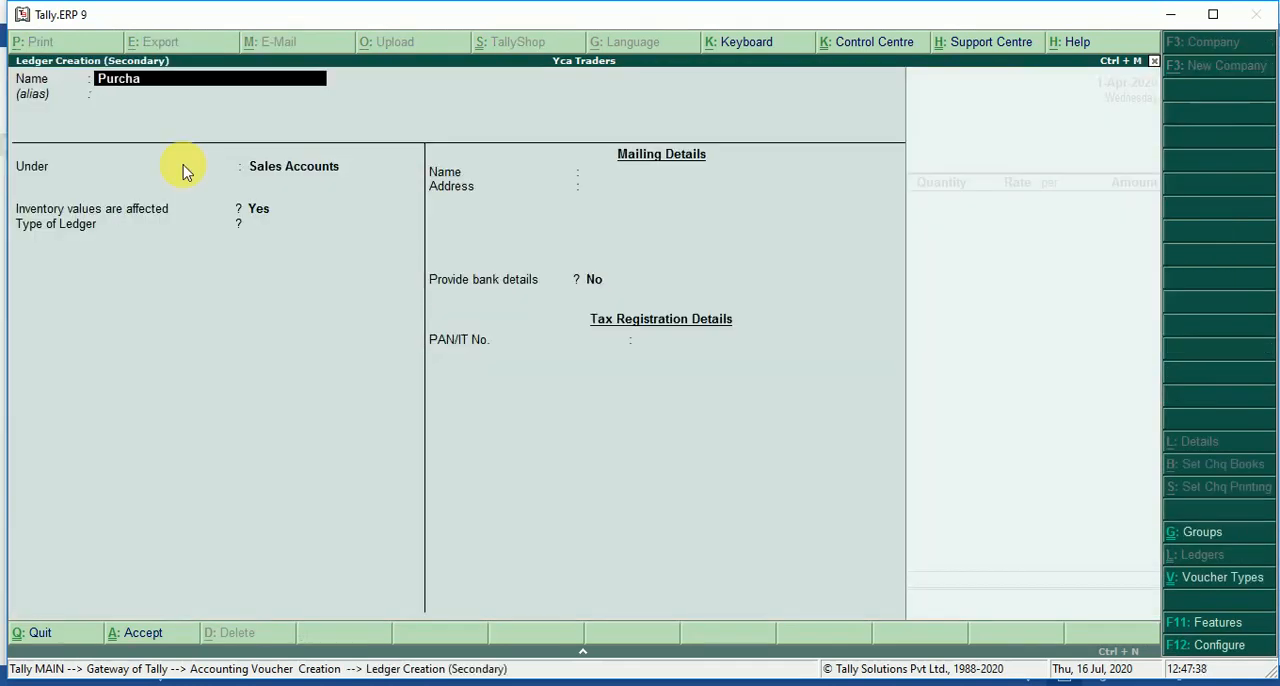
text(se a/c)
key(Return)
key(BackSpace)
key(BackSpace)
key(BackSpace)
key(BackSpace)
key(BackSpace)
key(BackSpace)
key(BackSpace)
key(BackSpace)
key(BackSpace)
key(BackSpace)
key(BackSpace)
key(BackSpace)
text(Purchase a)
key(BackSpace)
text(Return)
key(Return)
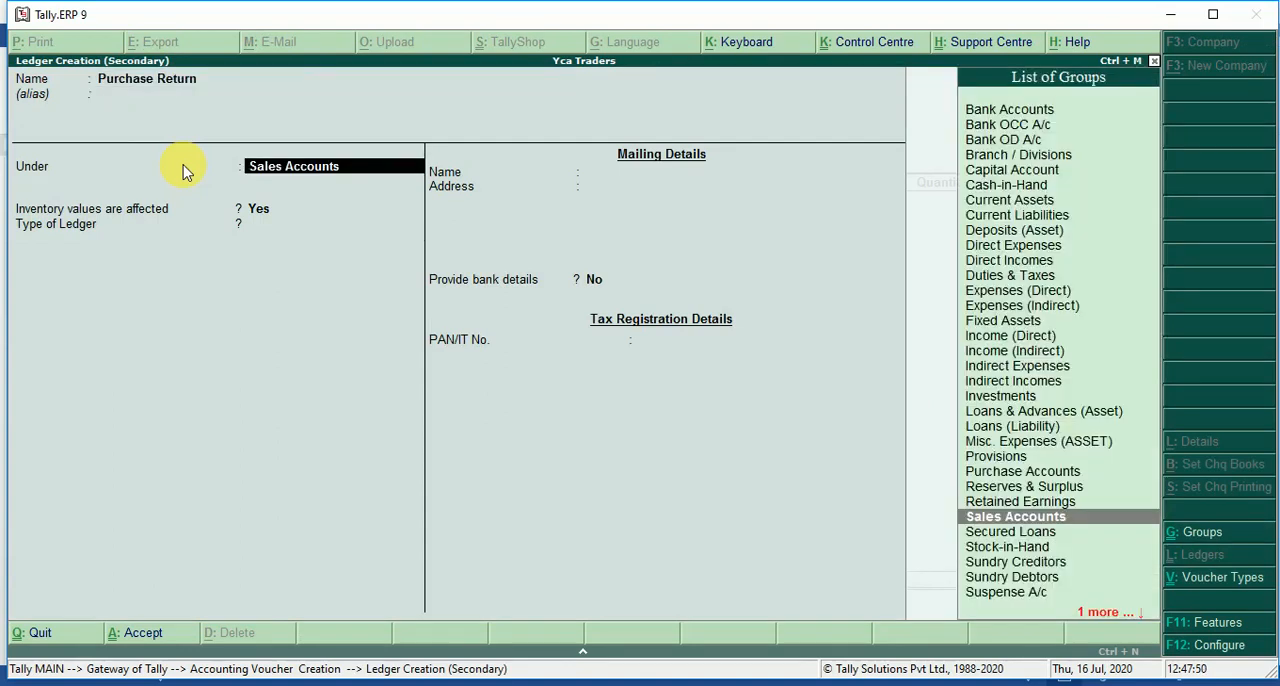
Place the new ledger under Purchase Accounts with inventory values affected, save it, and use it as the debit note's purchase ledger.
text(Pu)
key(Return)
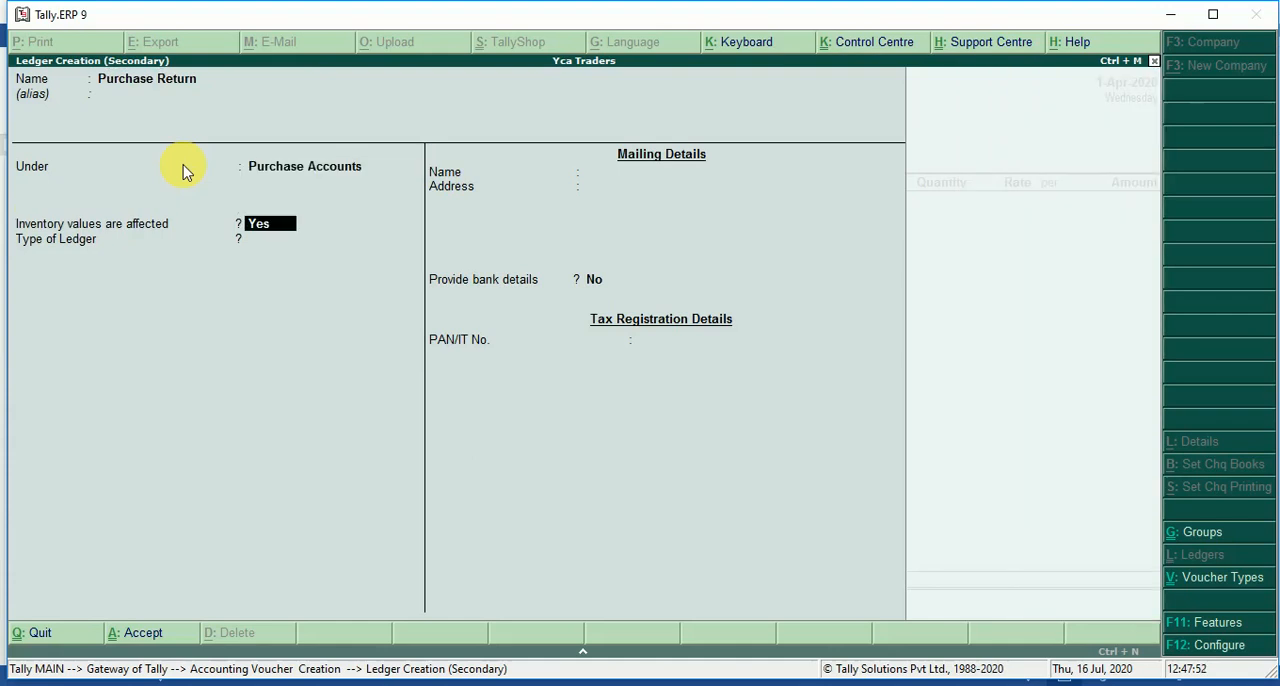
key(Return)
key(Return)
key(ctrl+a)
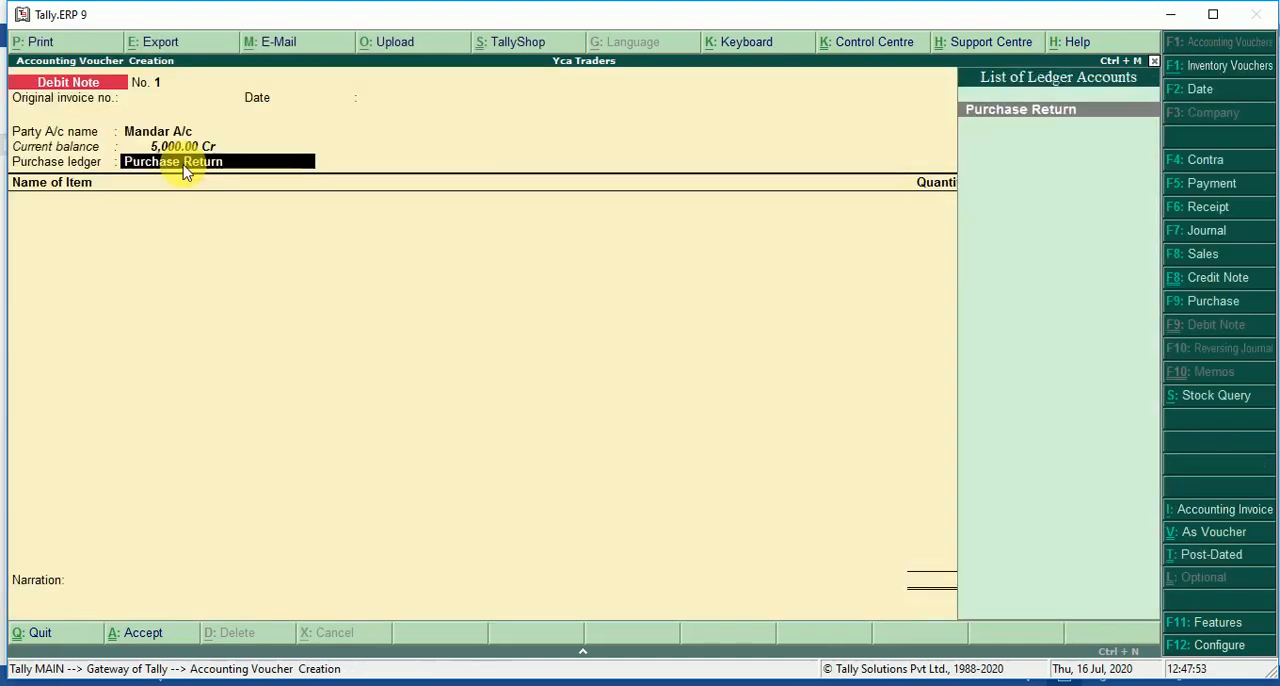
key(Return)
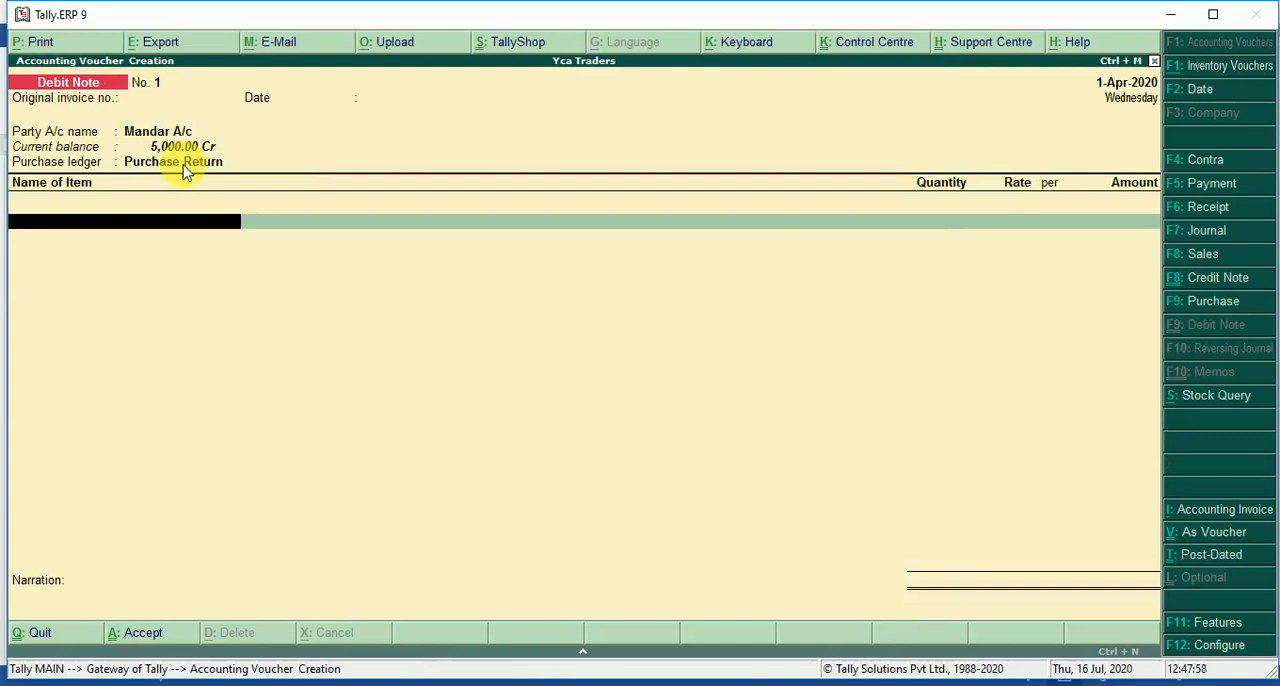
Add Trousers to the debit note with quantity 2 nos at a rate of 500 per nos.
text(T)
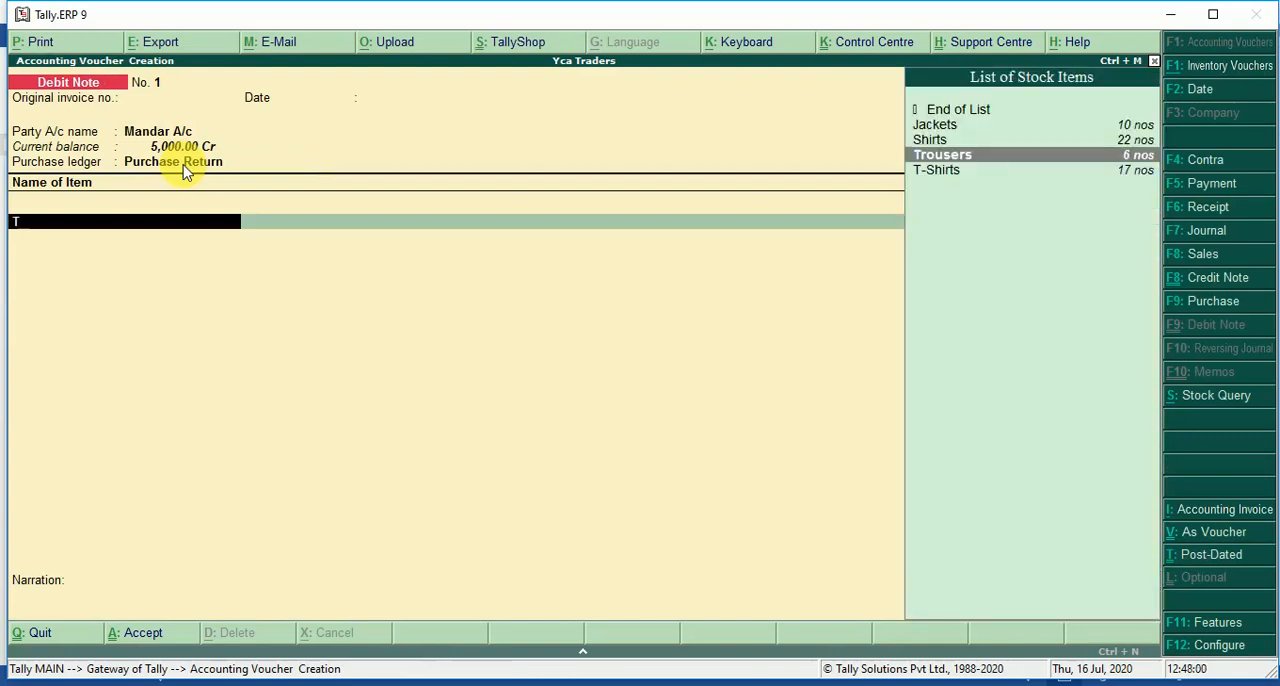
key(Return)
text(2)
key(Return)
key(Return)
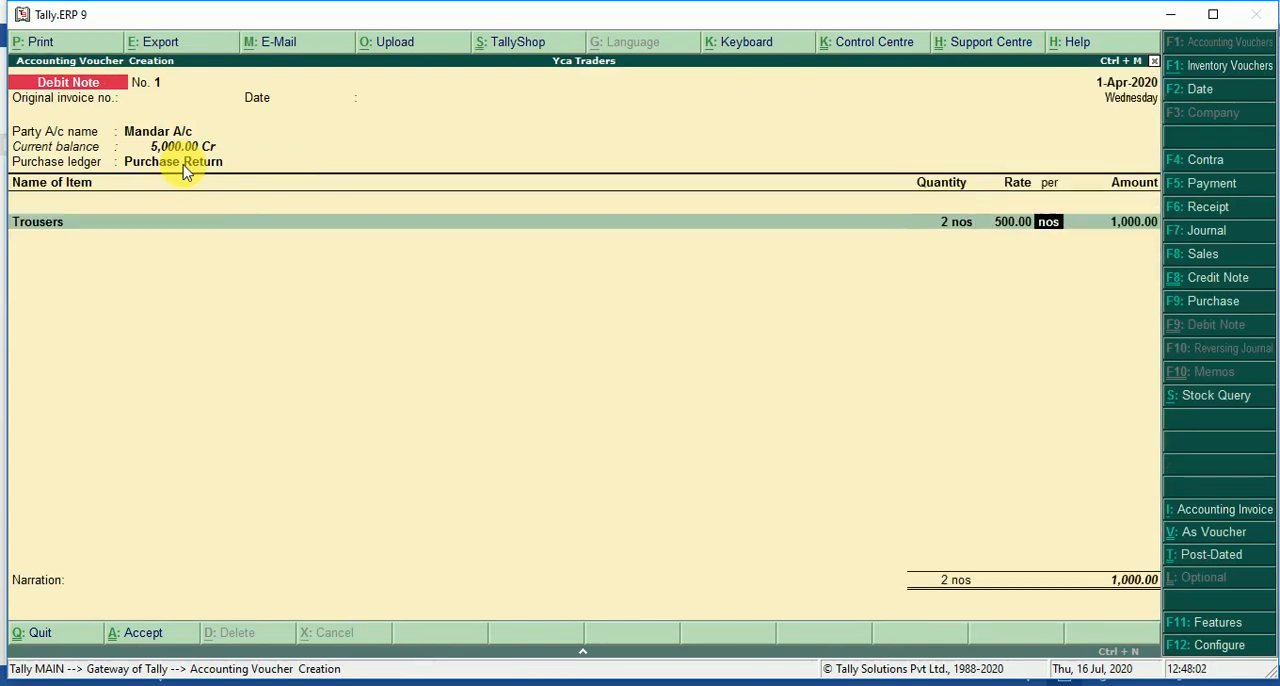
key(Return)
End the item list, save the debit note without a narration and leave voucher entry.
key(Return)
key(Return)
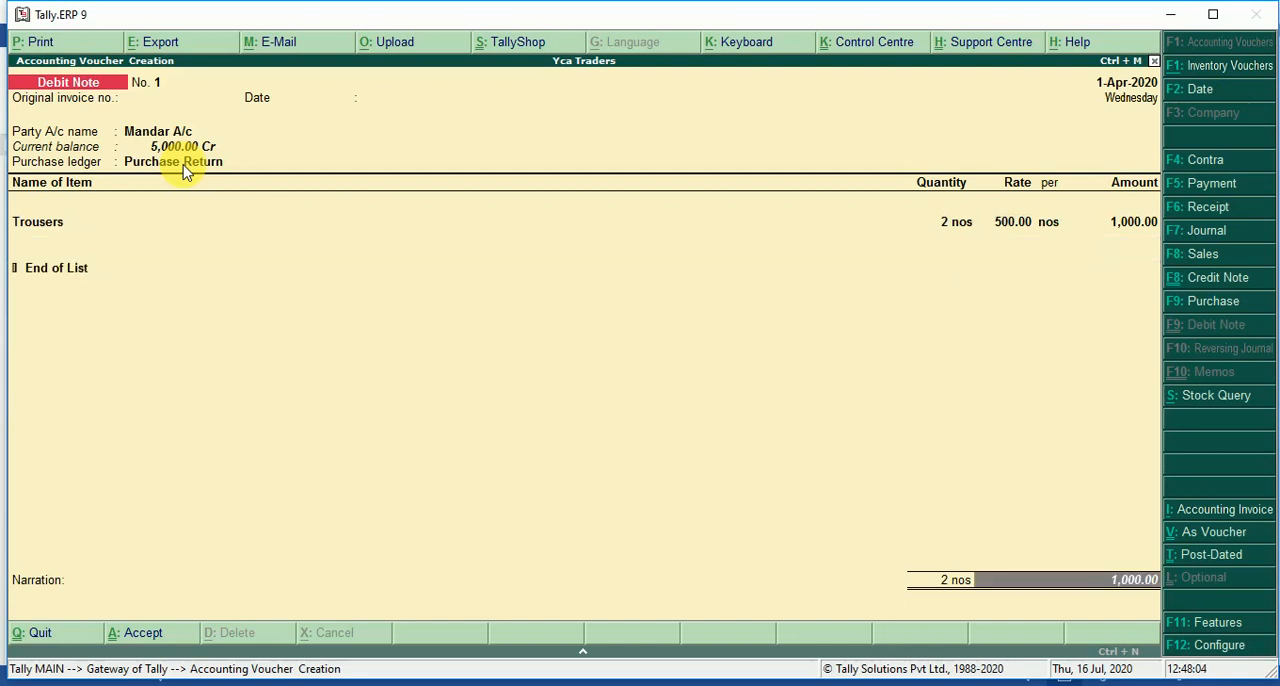
key(Return)
key(Return)
key(Return)
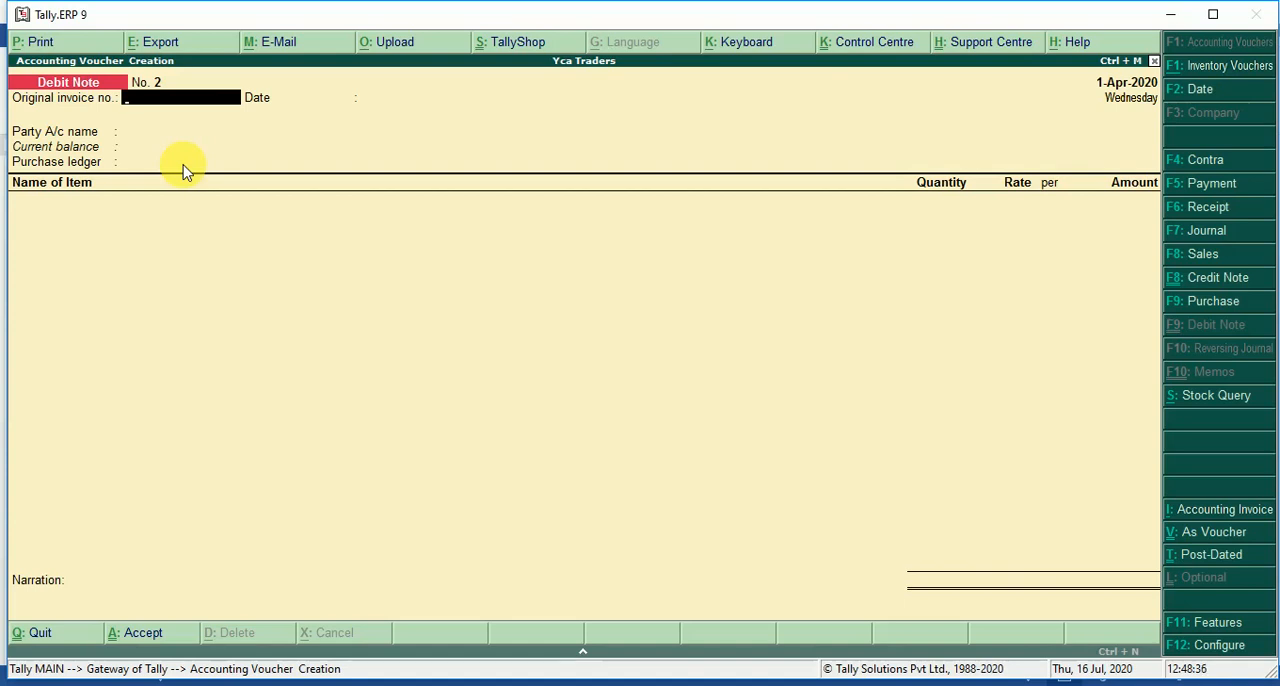
key(Escape)
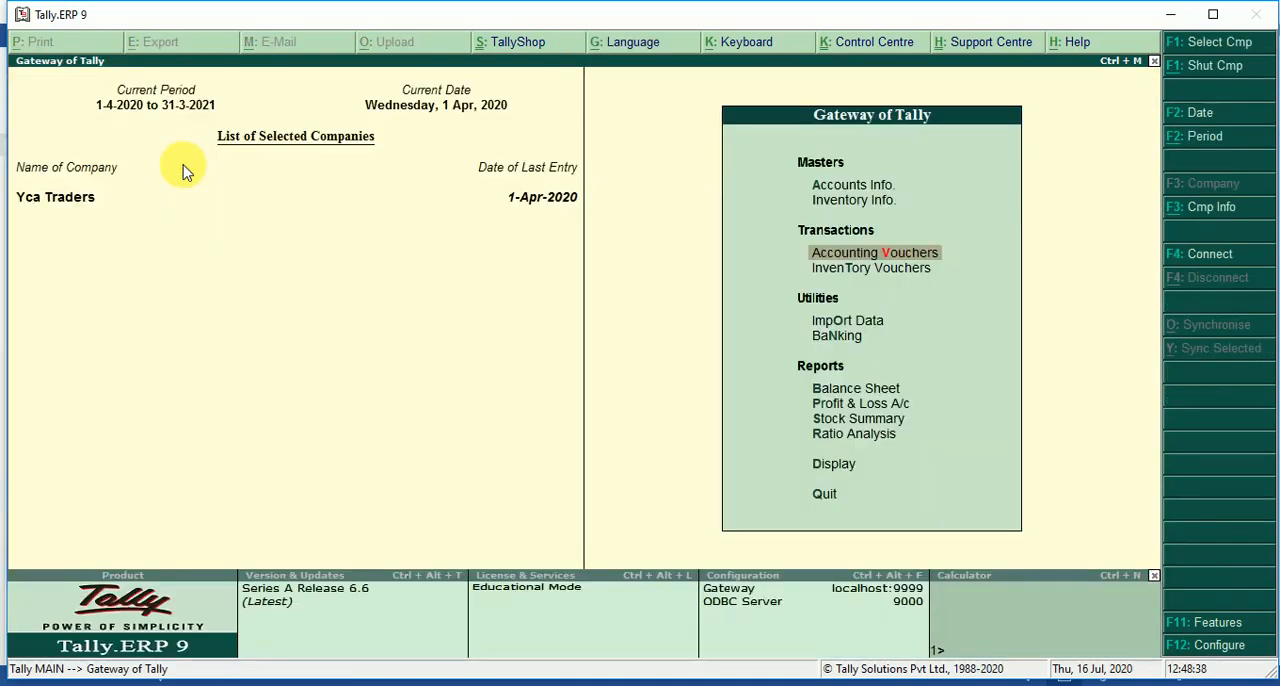
Open the Stock Summary report and examine the closing quantities, rates and values of the items in the Garments group.
key(Down)
key(Down)
key(Down)
key(Down)
key(Down)
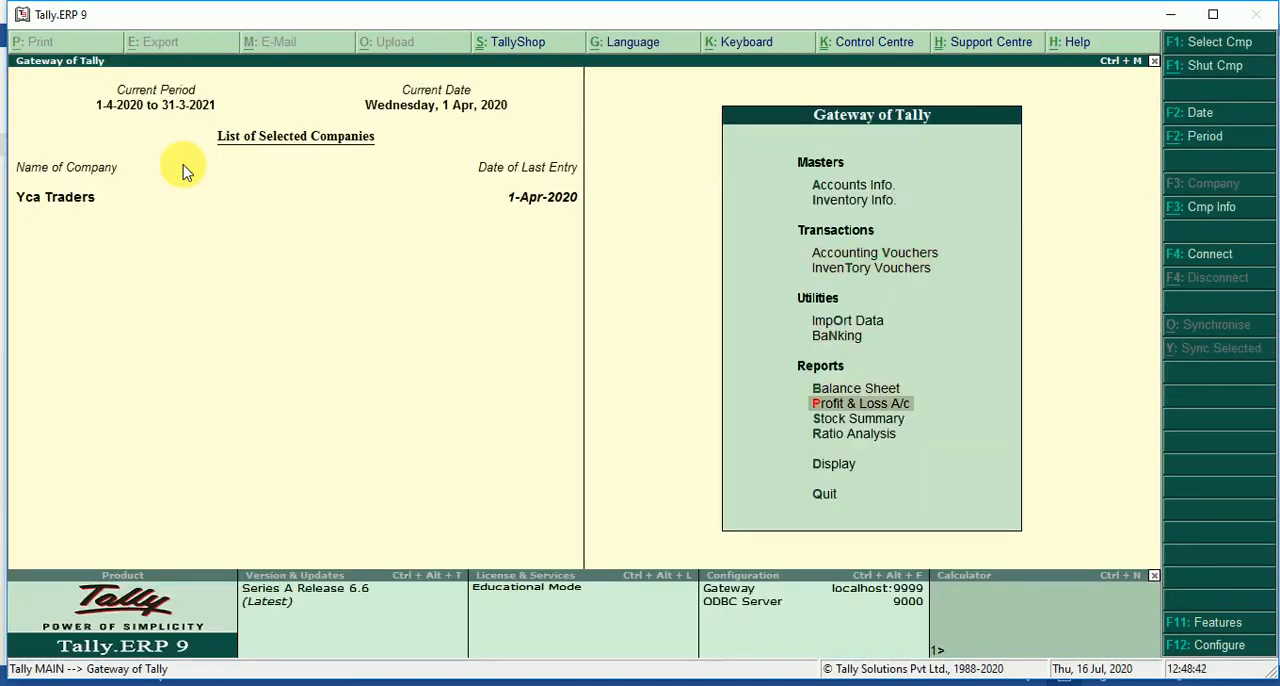
key(Down)
key(Return)
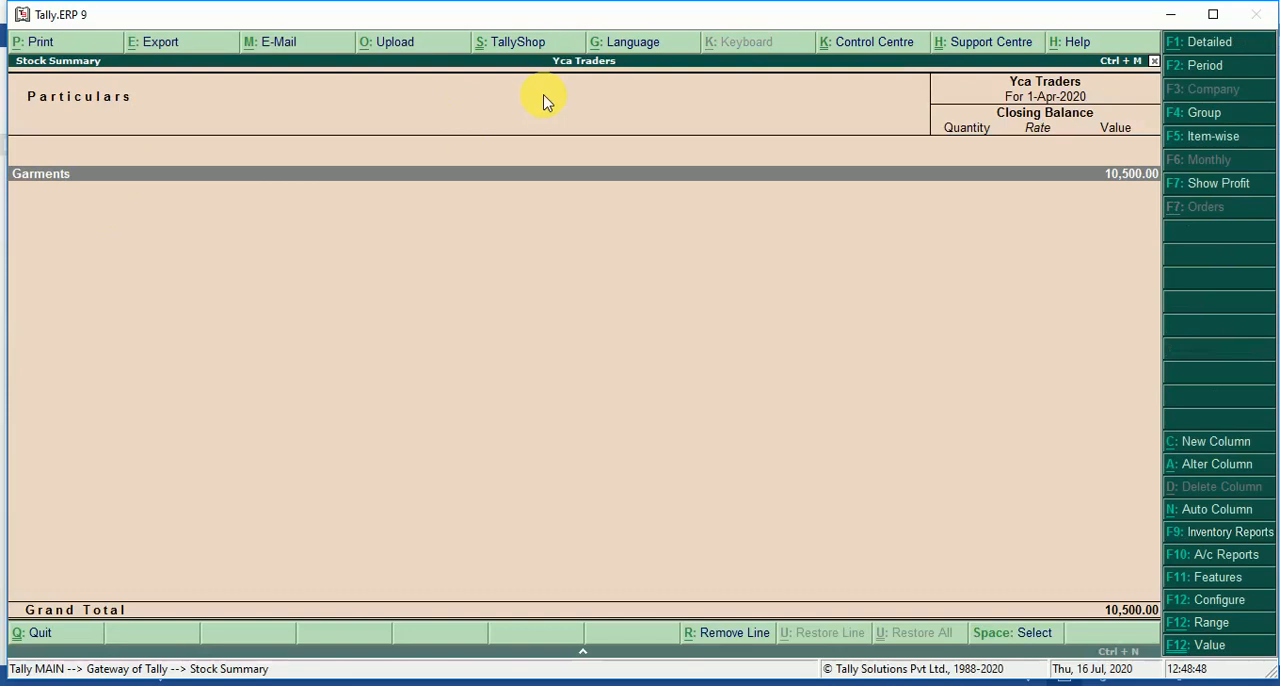
key(Return)
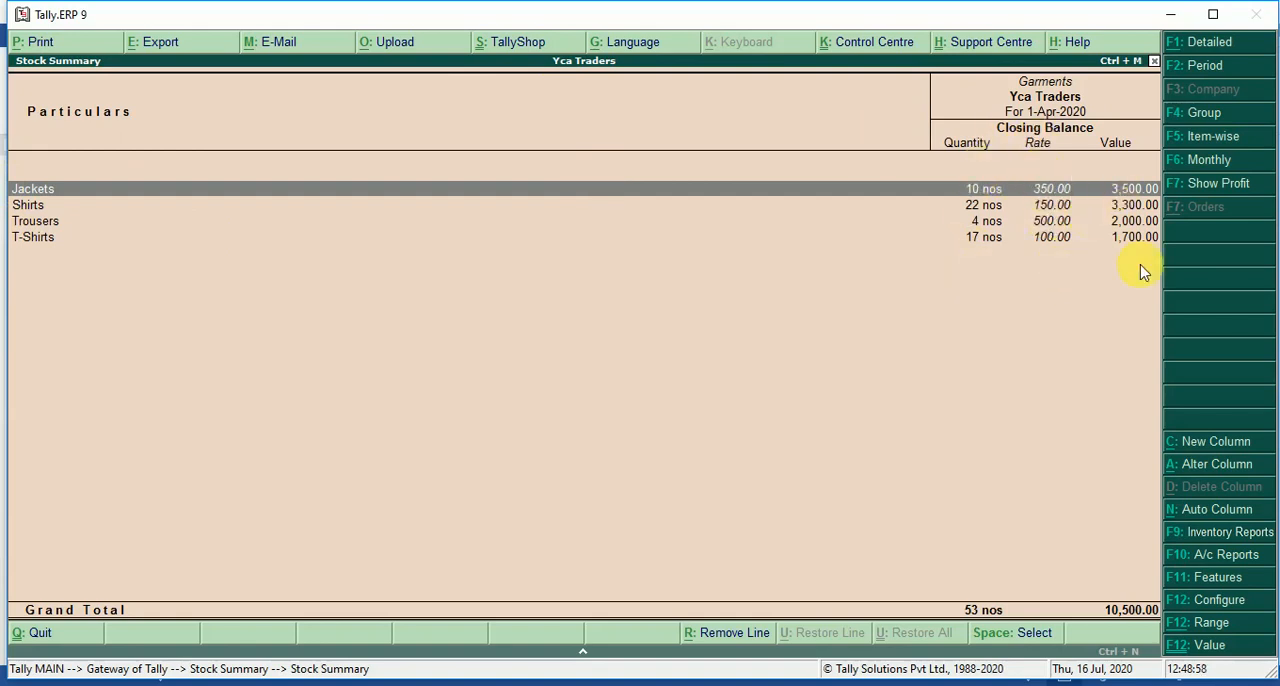
Examine the monthly summary for Jackets and return to the Gateway of Tally without quitting the program.
key(Return)
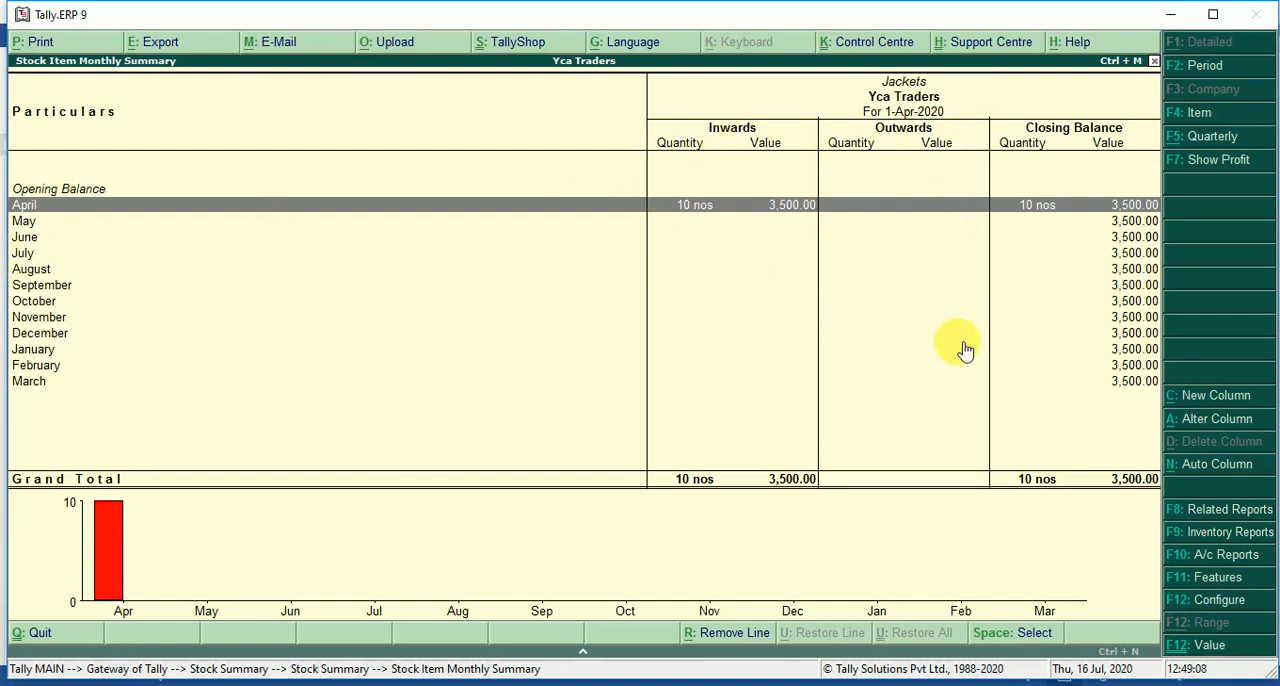
key(Escape)
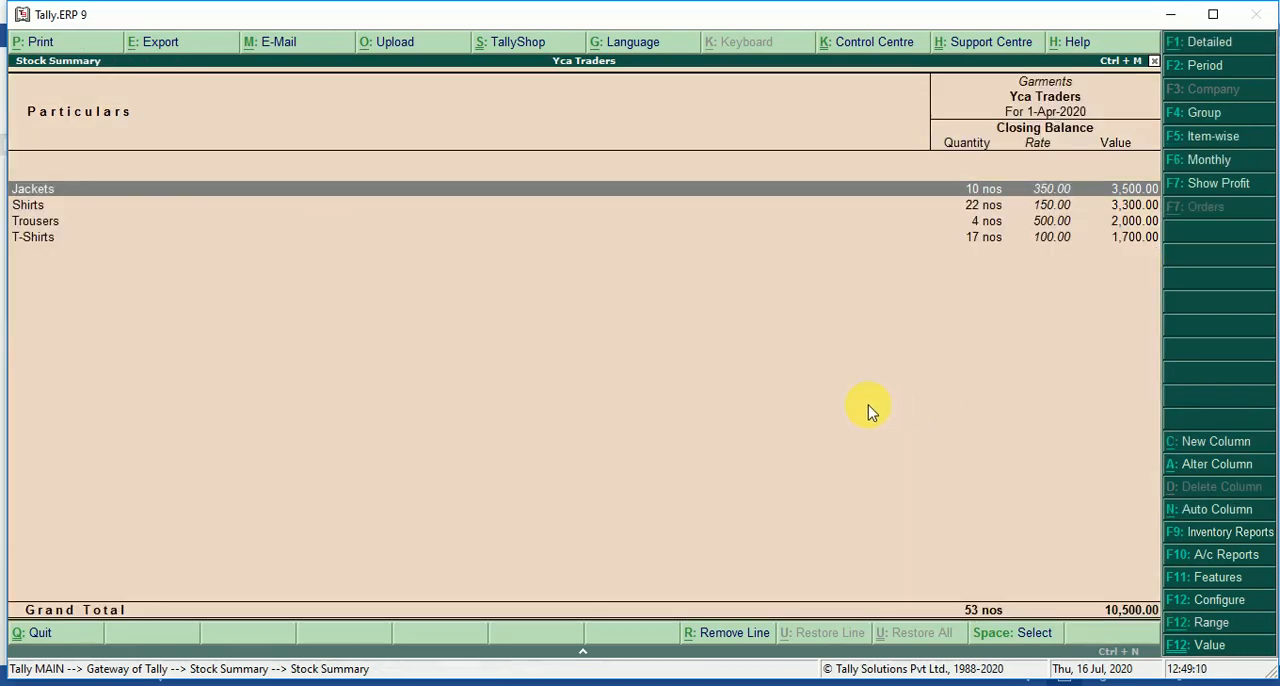
key(Escape)
key(Escape)
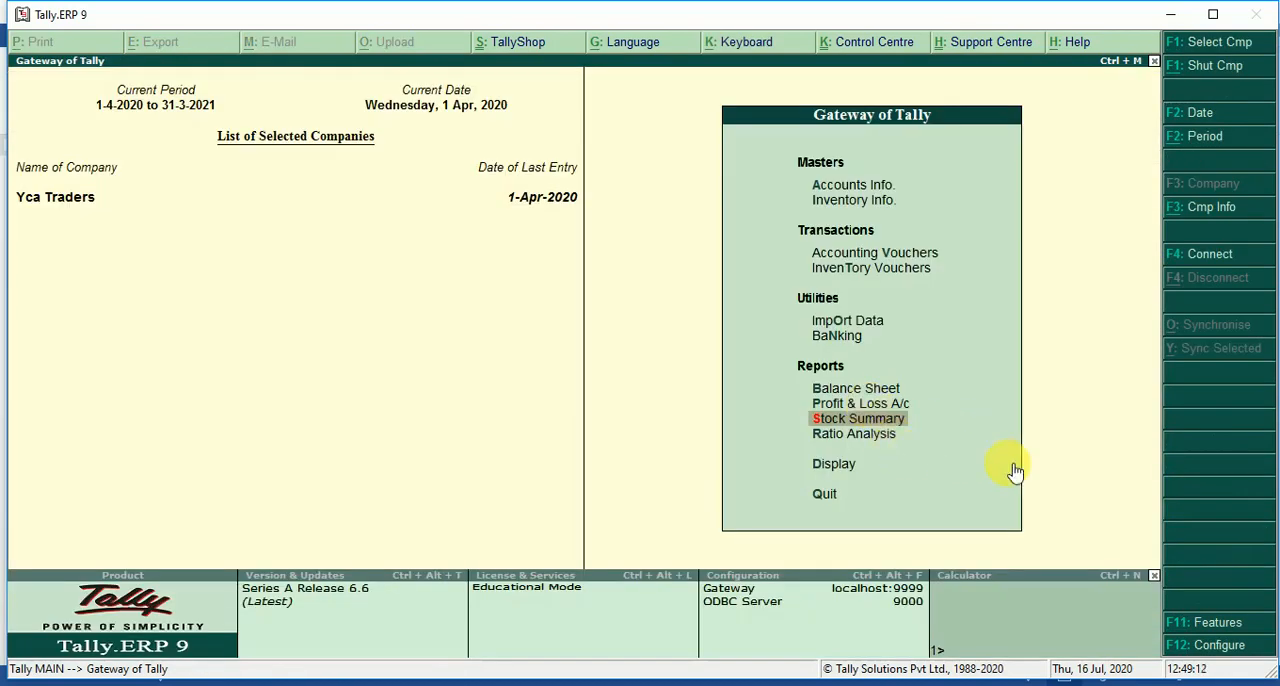
key(Escape)
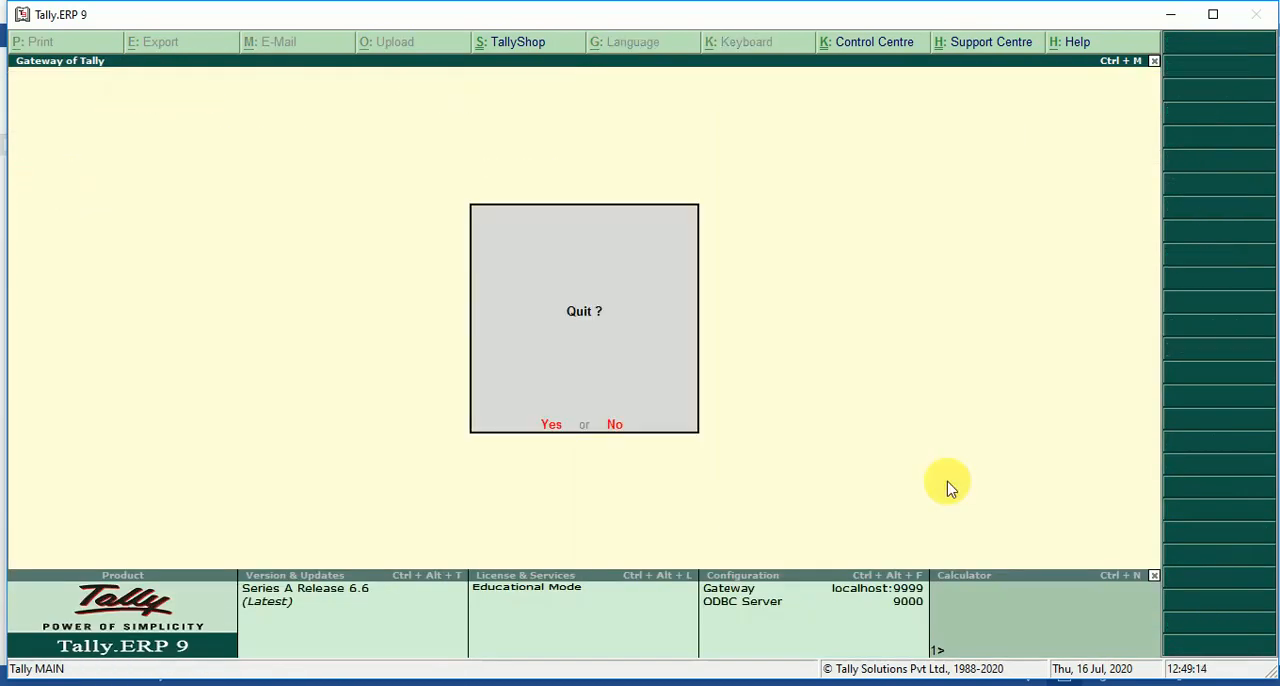
key(n)
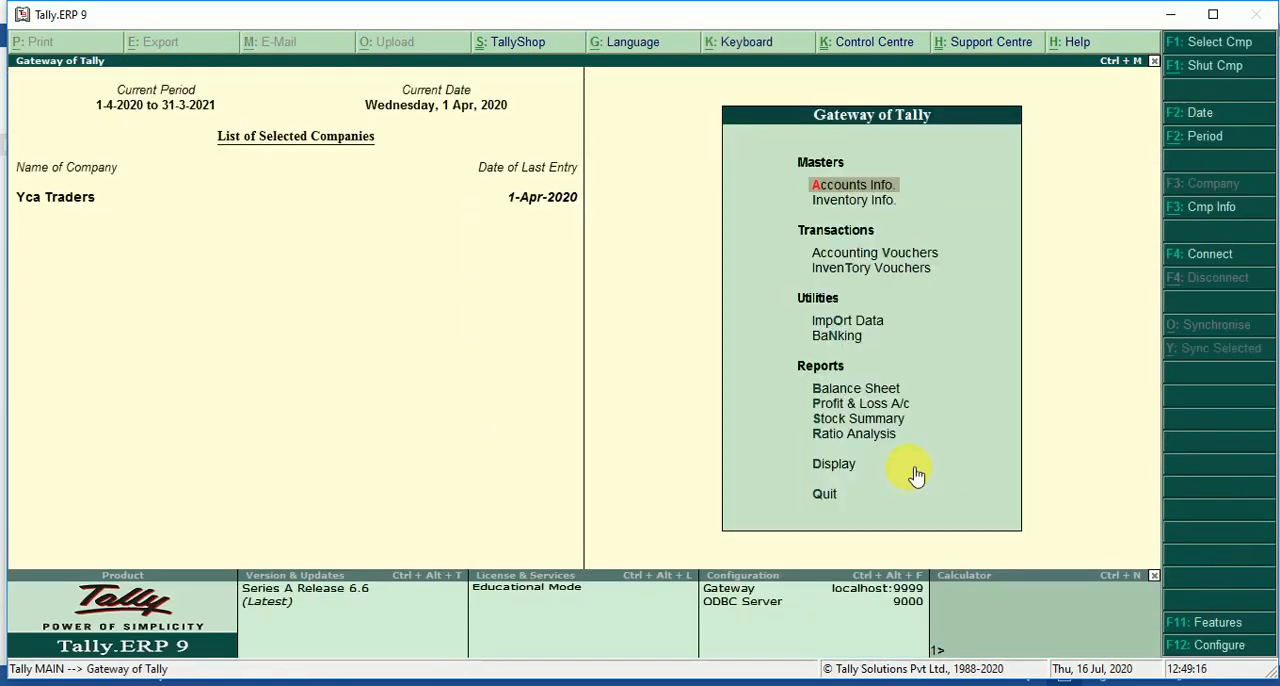